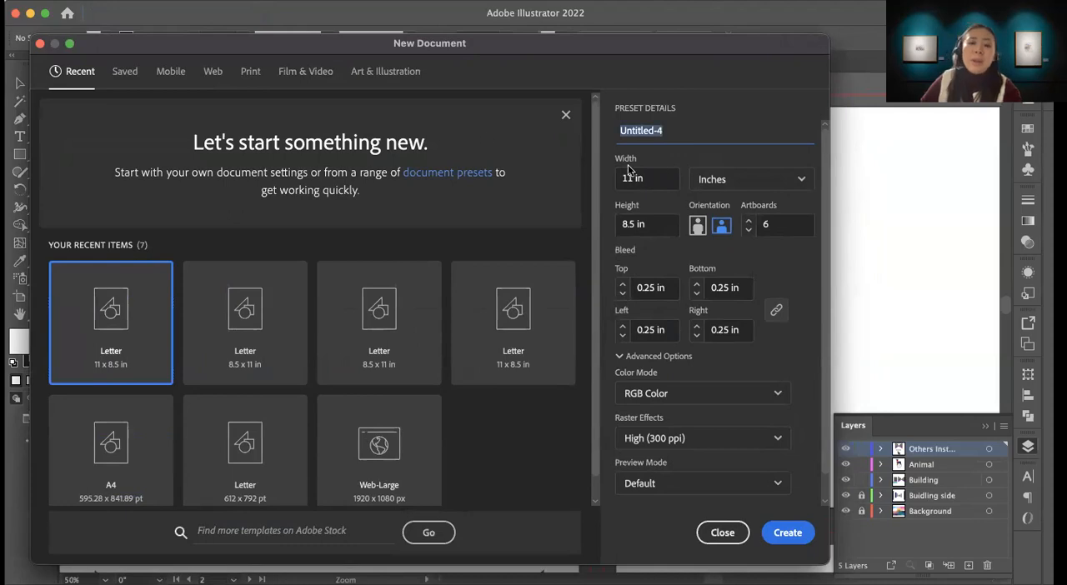
Step: Create a landscape document named Illustrator Practice 5, 11 x 8.5 in, with 1 artboard
type("Practice 5")
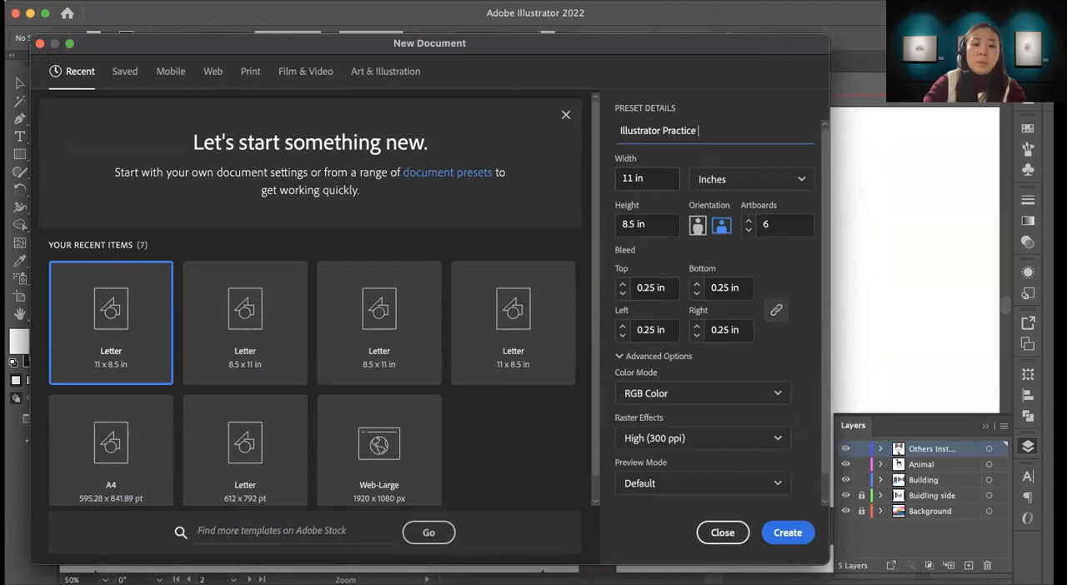
left_click(749, 232)
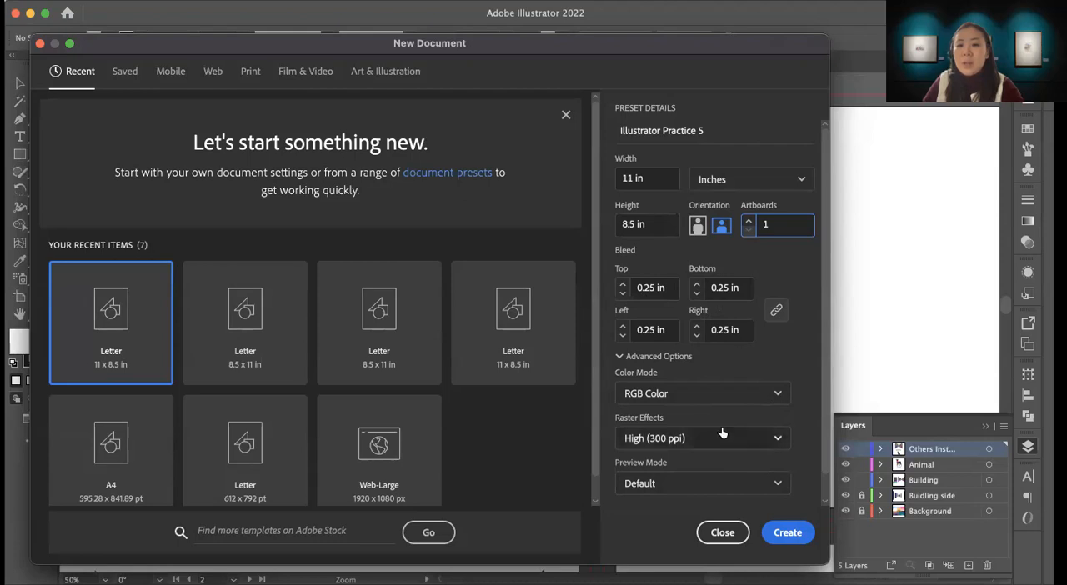
scroll(721, 425, "down", 1)
left_click(792, 535)
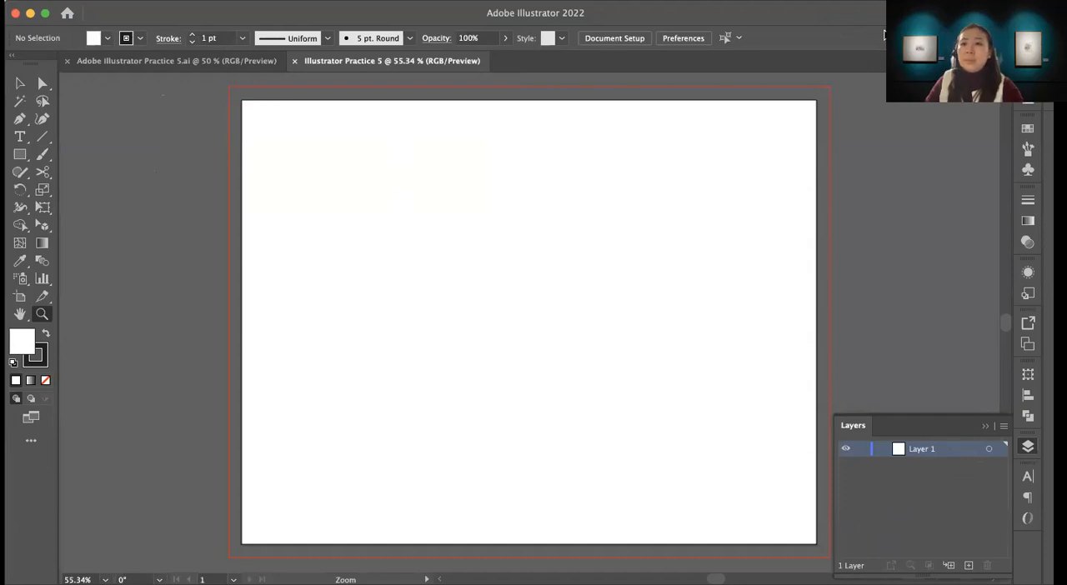
Step: Examine the Perspective Drawing Practice artboard in Adobe Illustrator Practice 5.ai and return to the blank Illustrator Practice 5 document
left_click(224, 62)
scroll(565, 369, "down", 10)
scroll(565, 369, "left", 3)
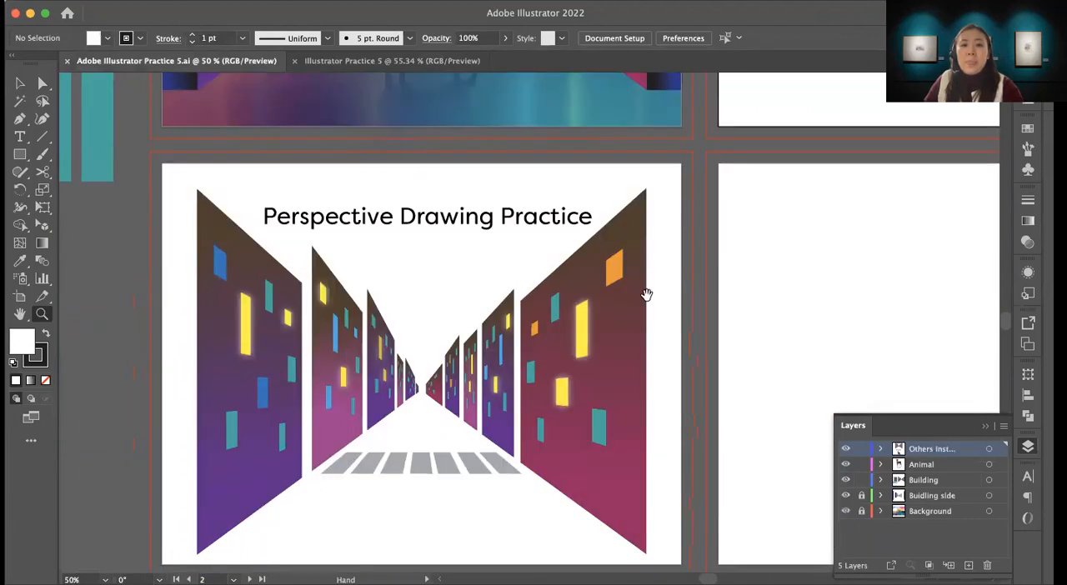
mouse_move(646, 295)
left_mouse_down()
mouse_move(652, 208)
mouse_move(658, 225)
left_mouse_up()
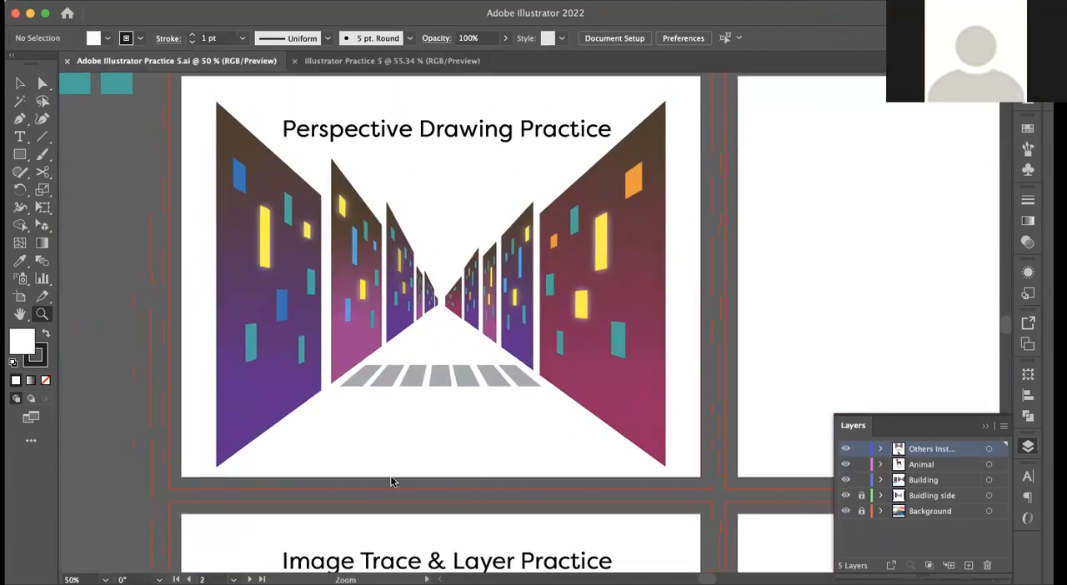
left_click(391, 61)
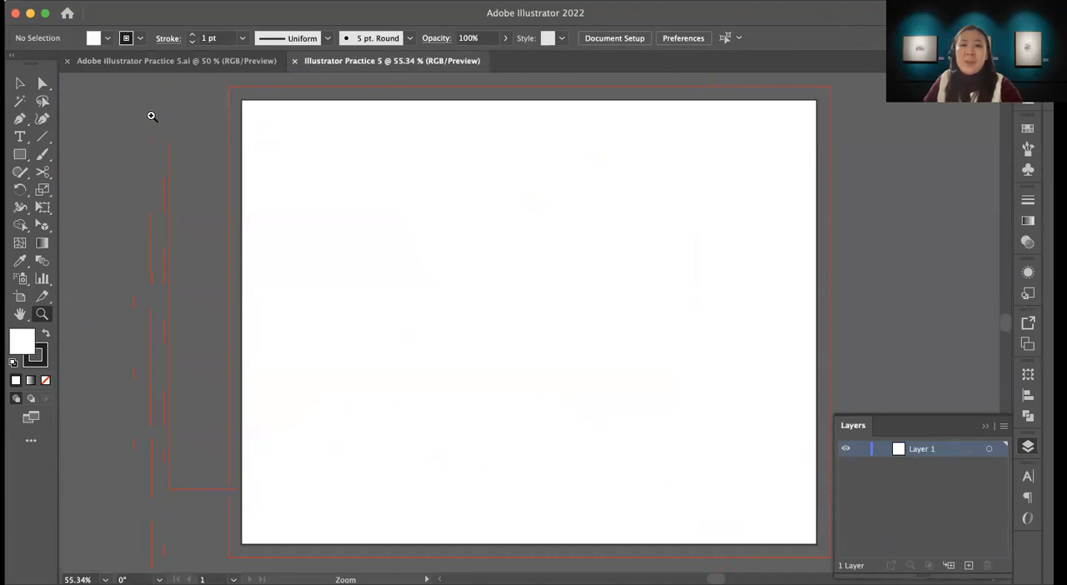
left_click(176, 61)
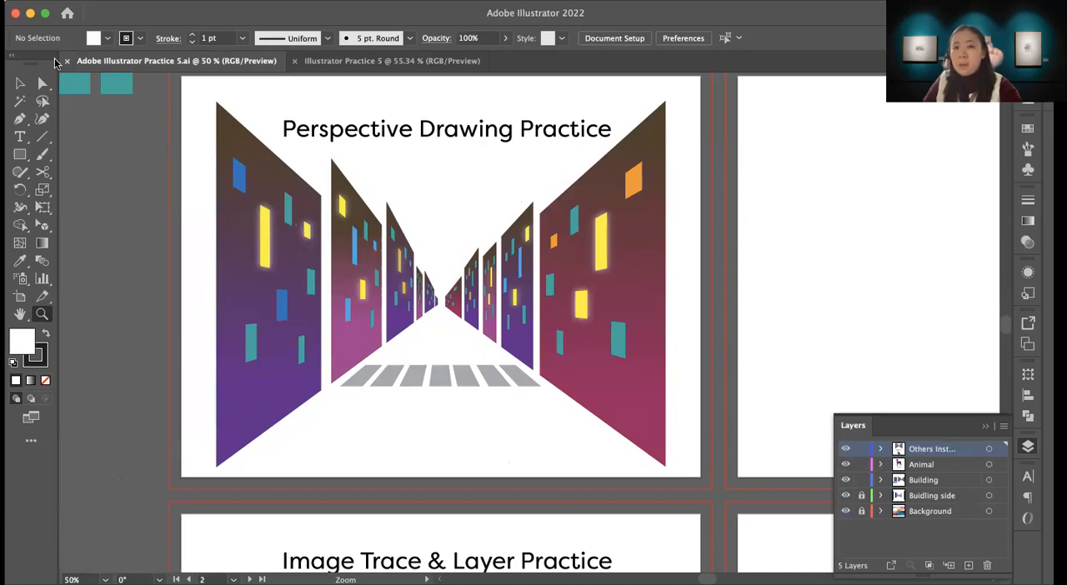
left_click(365, 63)
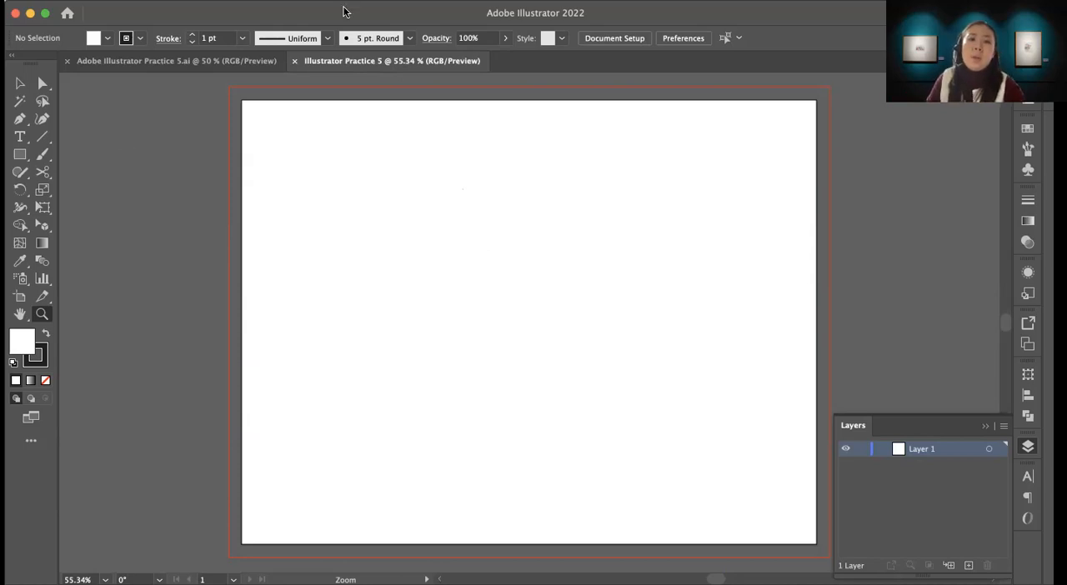
Step: Show the one-point perspective grid using the 1P-Normal View preset
left_click(323, 3)
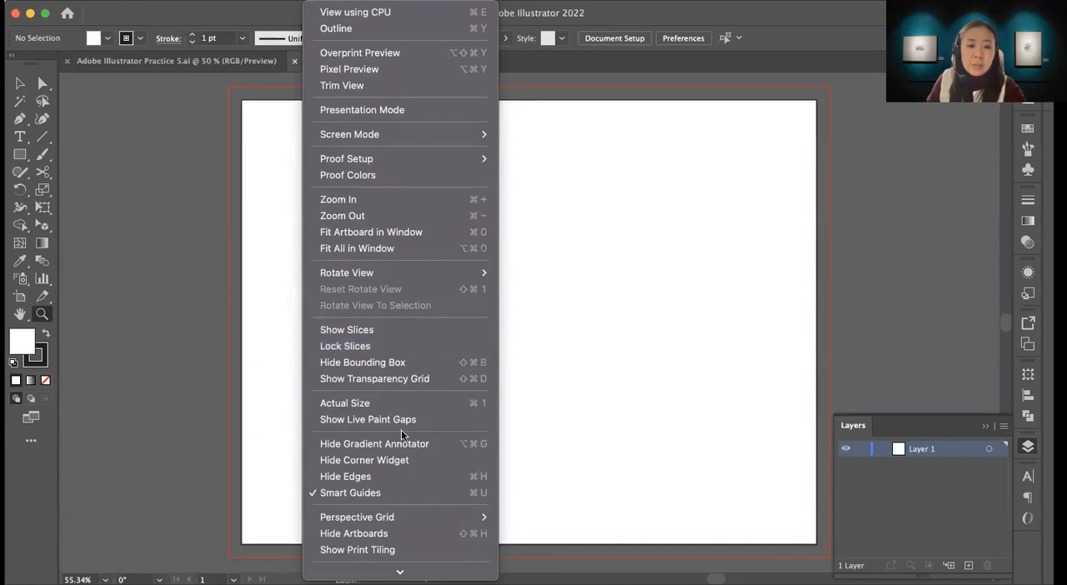
mouse_move(401, 522)
mouse_move(522, 514)
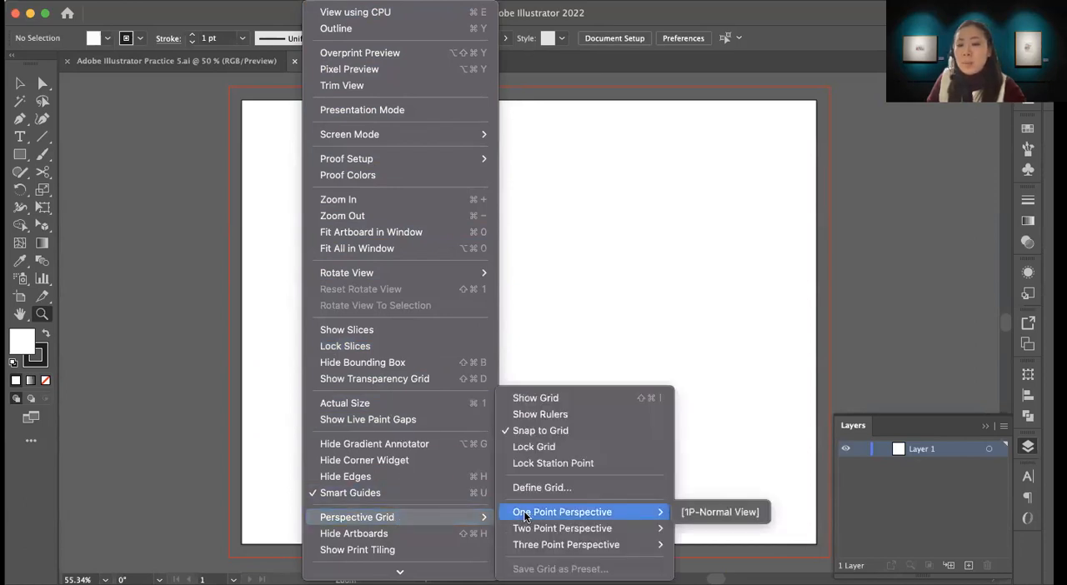
left_click(698, 510)
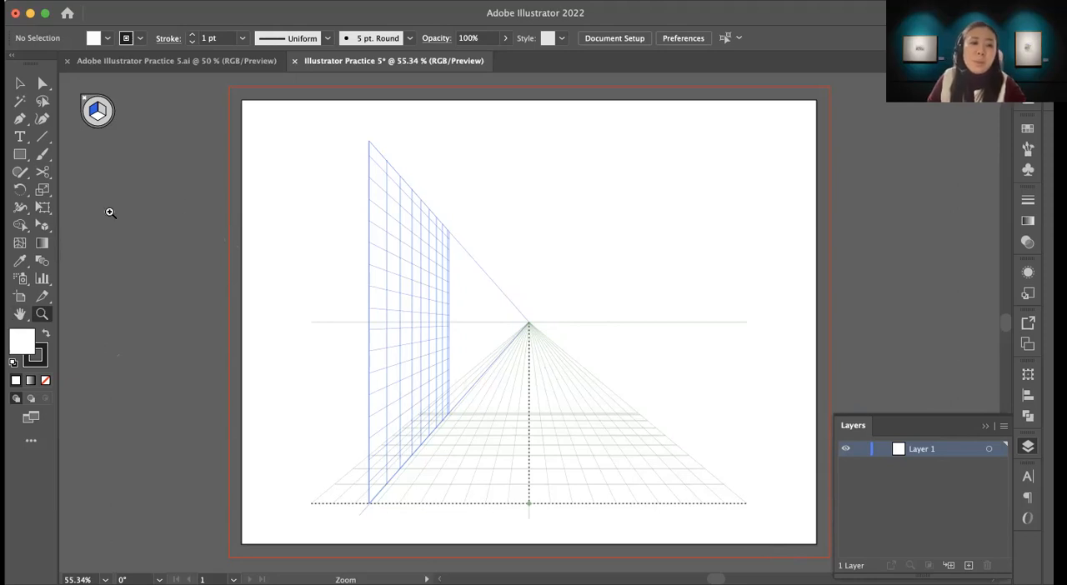
left_click(19, 156)
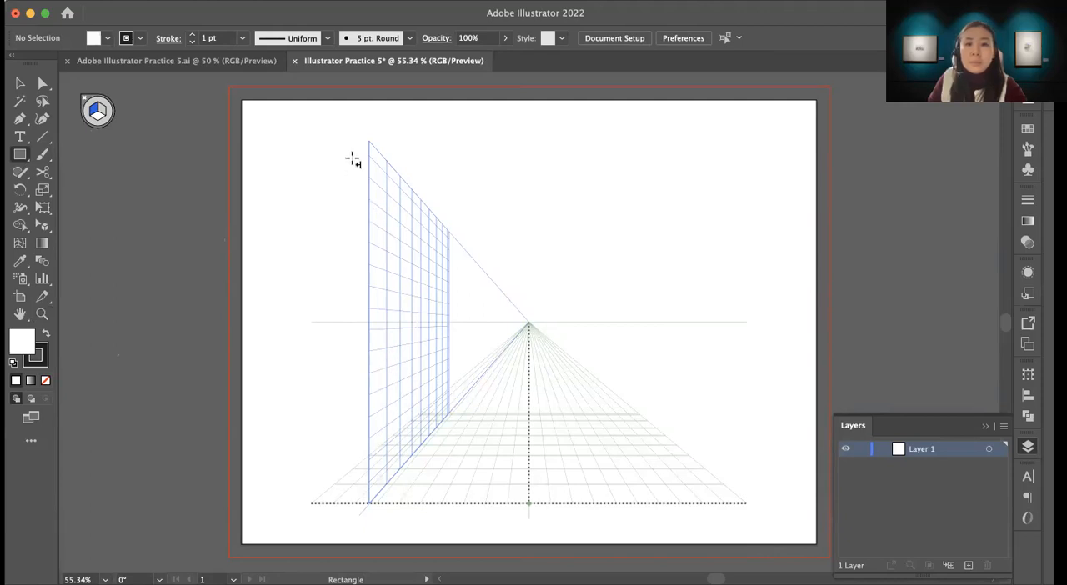
left_click_drag(370, 153, 444, 416)
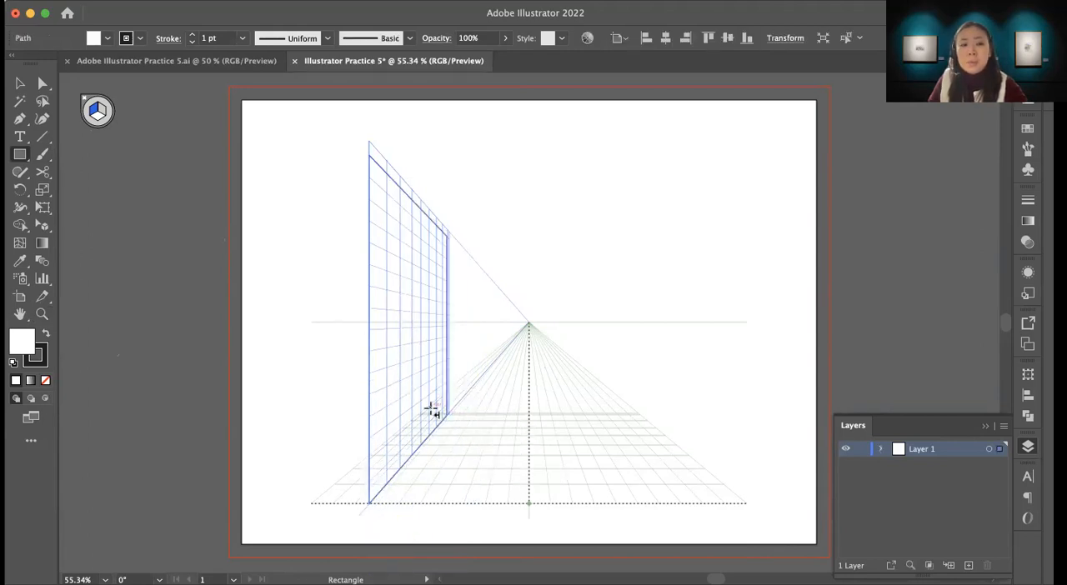
key("Delete")
Step: Draw a tall wall rectangle on the blue left grid plane, fill it with the light orange swatch and deselect it
left_click(18, 155)
left_click_drag(370, 173, 459, 406)
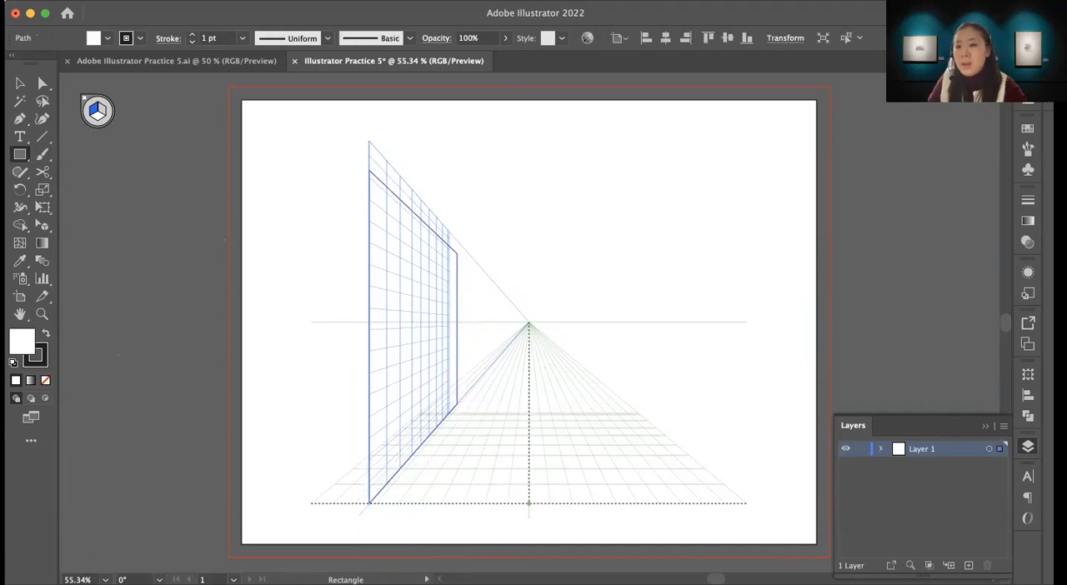
left_click(1028, 128)
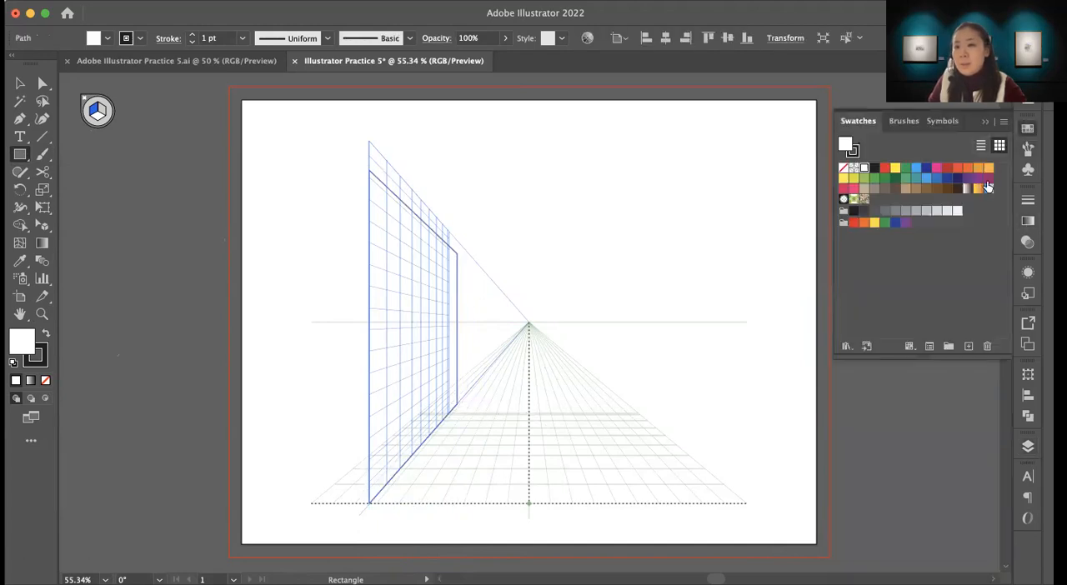
left_click(990, 169)
left_click(29, 87)
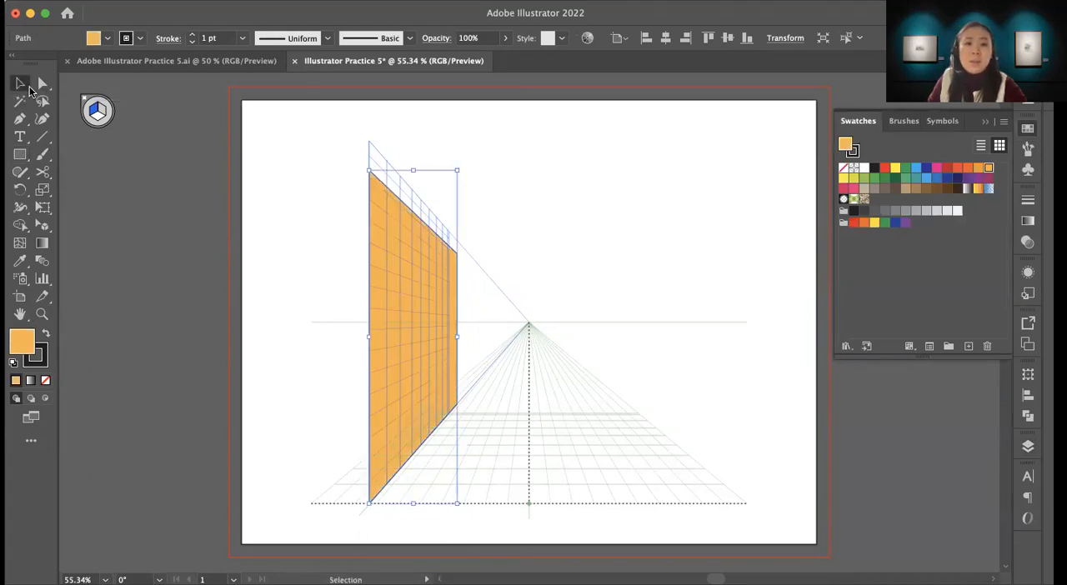
left_click(482, 373)
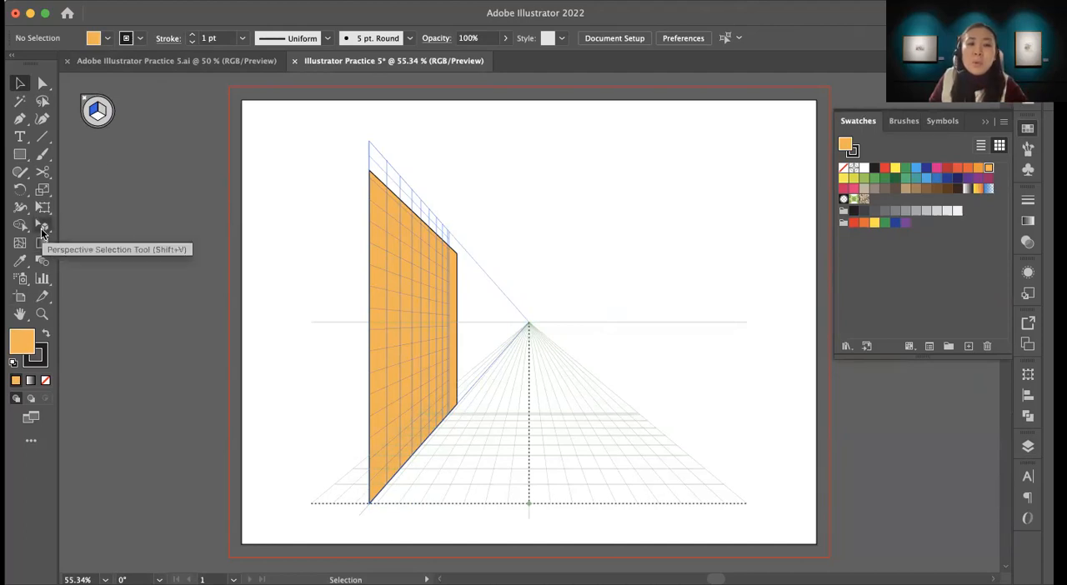
Step: Activate the horizontal grid plane and draw a floor rectangle plus three test rectangles near and above the horizon line
left_click_drag(44, 227, 75, 222)
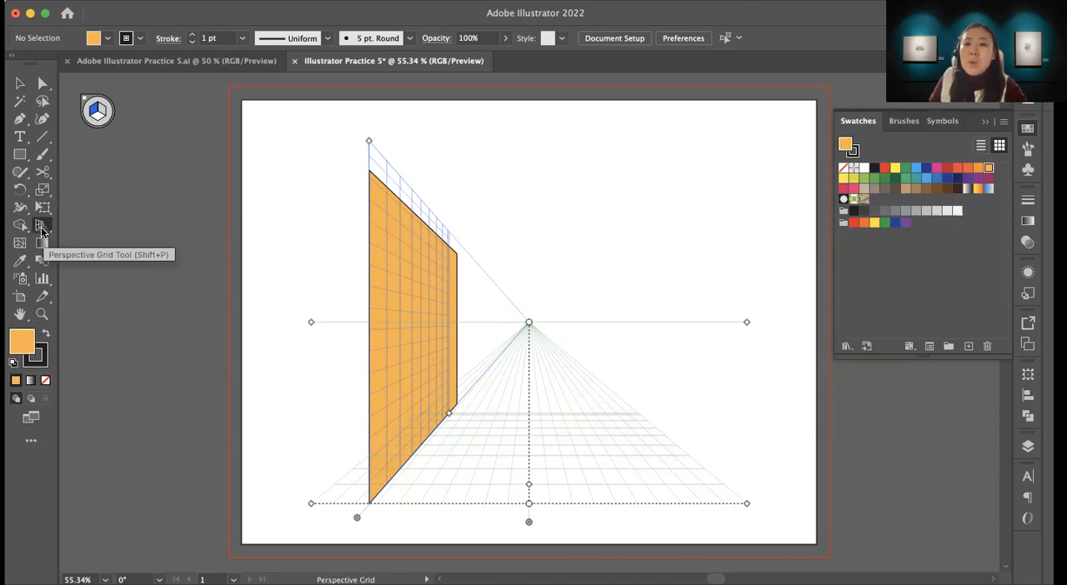
left_click_drag(41, 231, 42, 230)
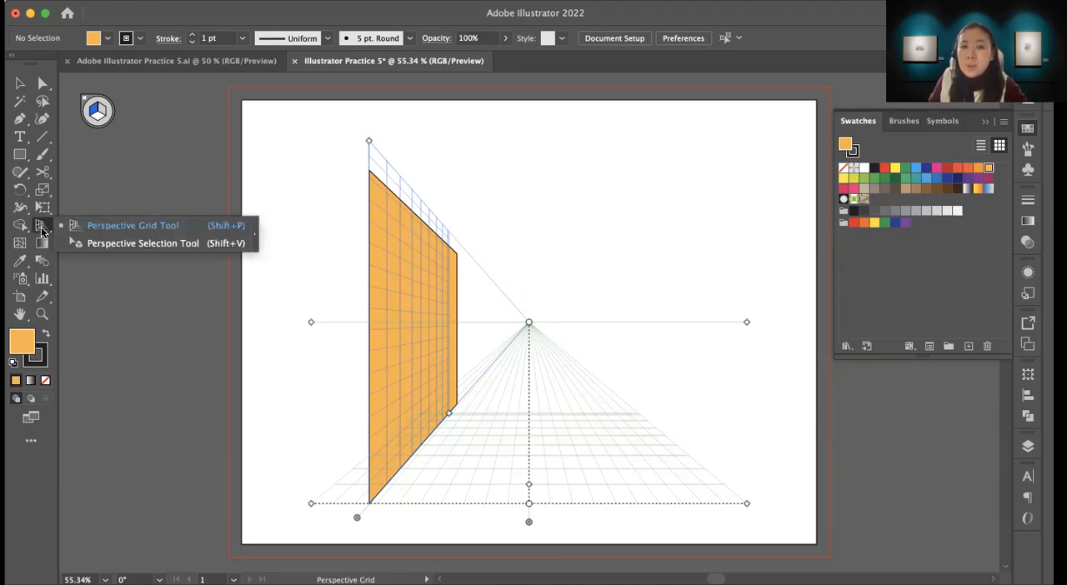
left_click(96, 244)
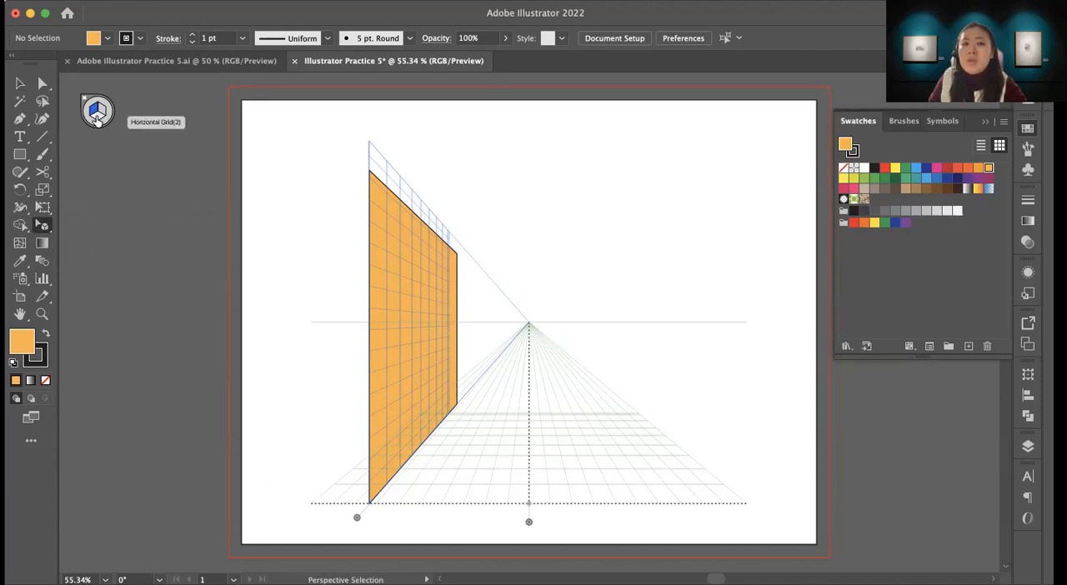
left_click(20, 155)
left_click_drag(460, 409, 682, 455)
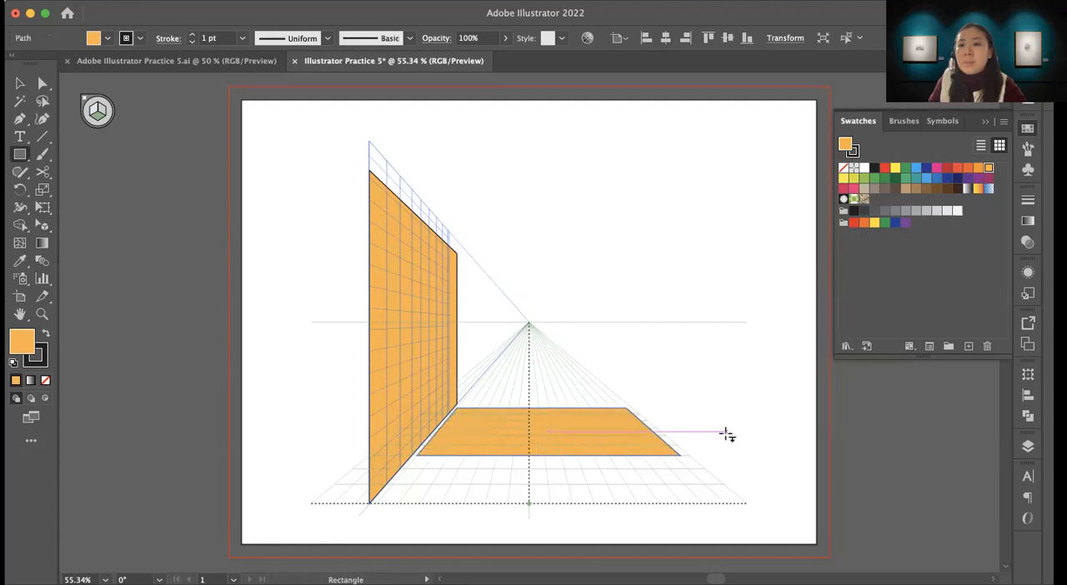
left_click_drag(486, 272, 618, 337)
left_click_drag(493, 229, 569, 260)
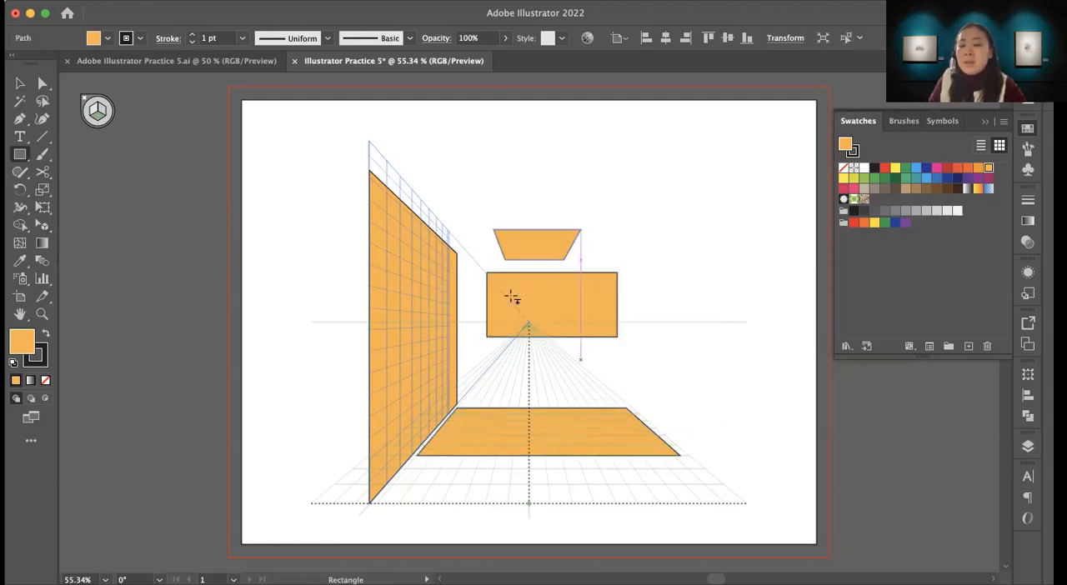
left_click_drag(334, 272, 415, 326)
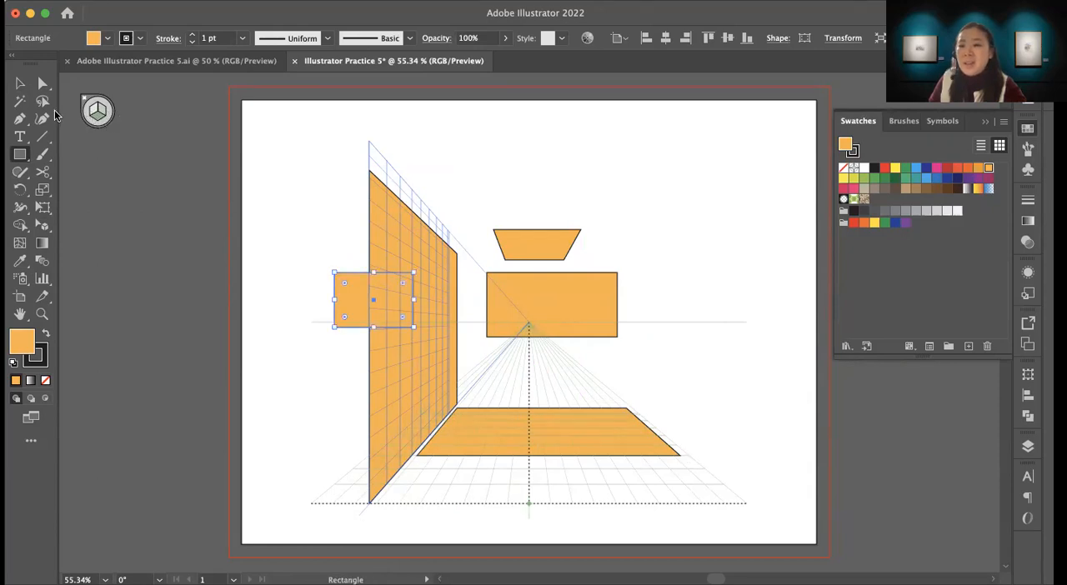
Step: Undo all the test rectangles and the switch to the one-point perspective grid
key("super+z")
key("super+z")
key("super+z")
key("super+z")
key("super+z")
key("super+z")
key("super+z")
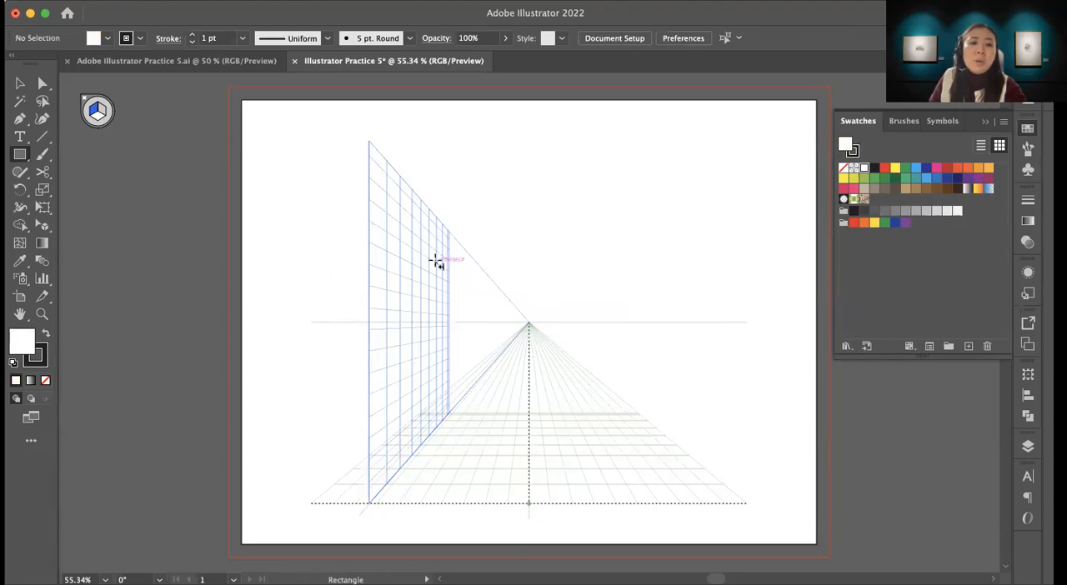
key("super+z")
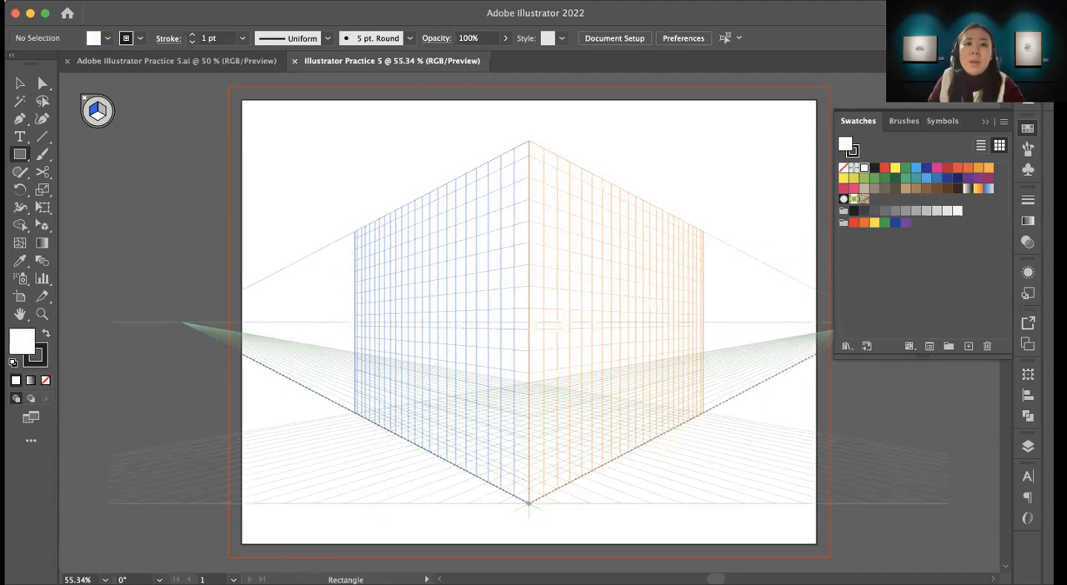
Step: Hide the two-point perspective grid with the Perspective Selection tool active
left_click(320, 1)
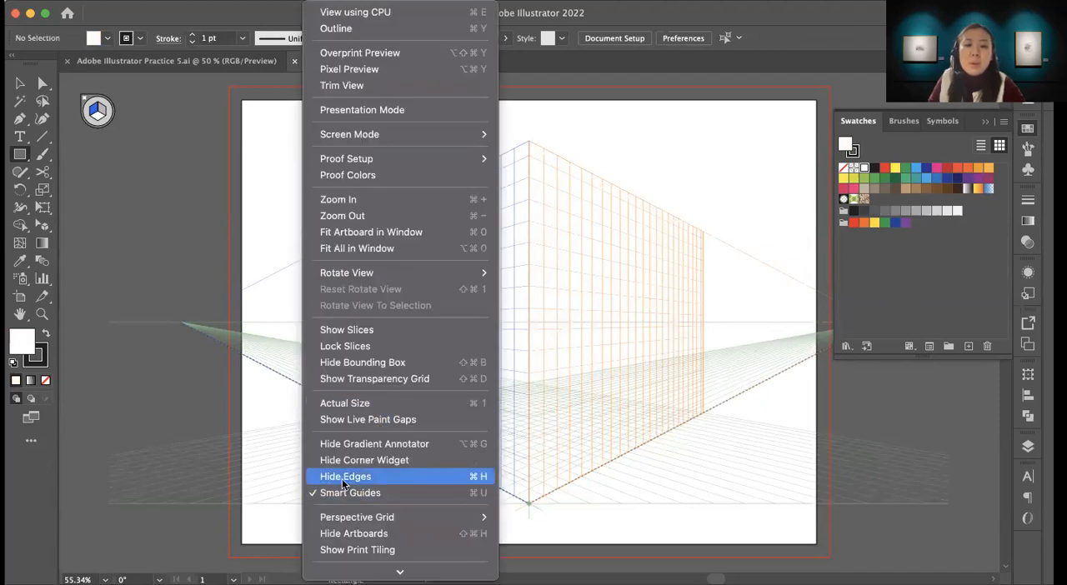
mouse_move(357, 519)
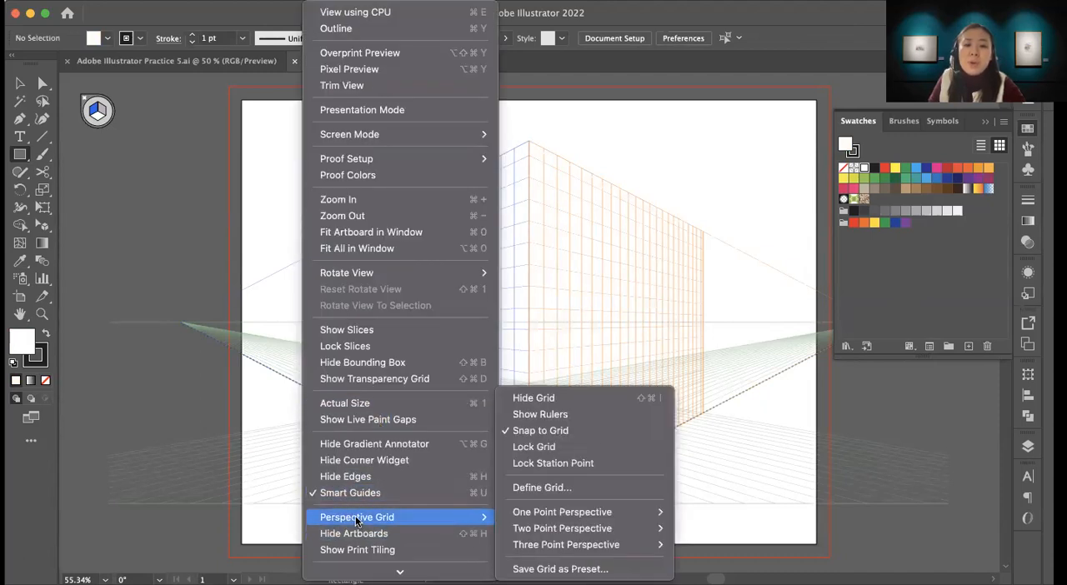
left_click(547, 546)
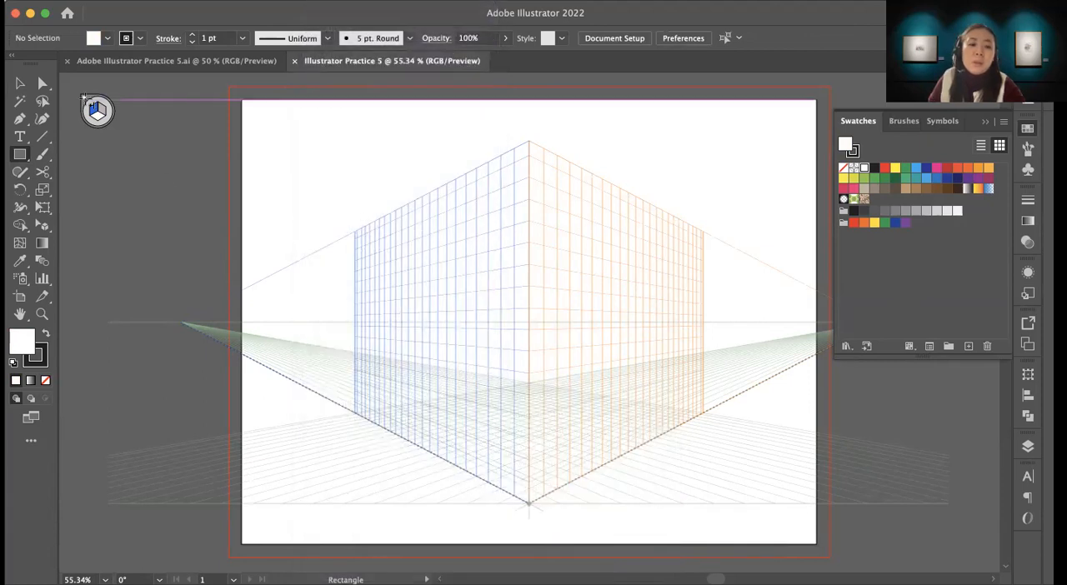
key("shift+v")
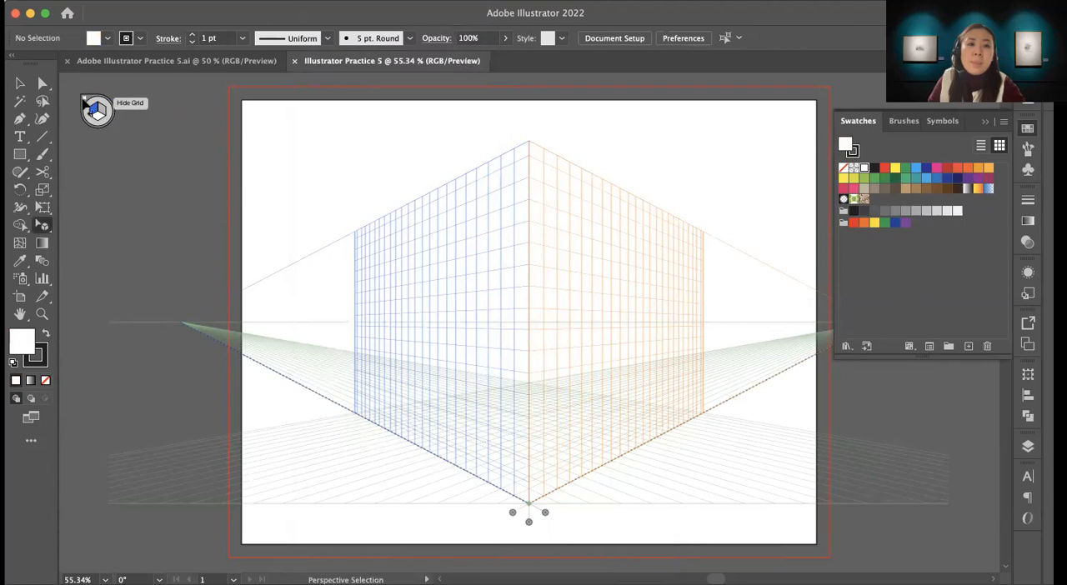
left_click(85, 100)
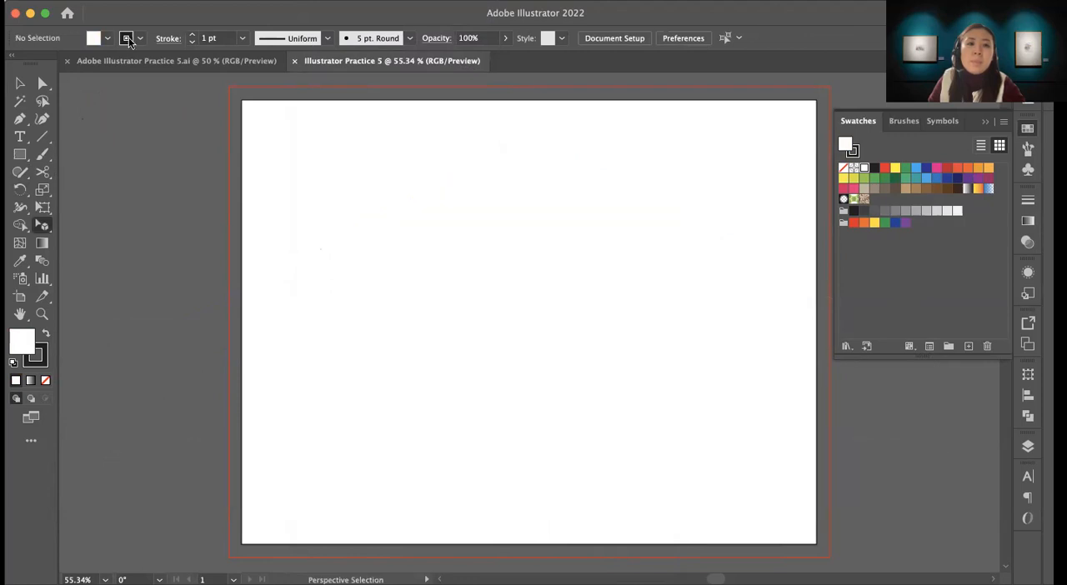
Step: Show the three-point perspective grid using the 3P-Normal View preset and inspect how it extends below the artboard
left_click(320, 2)
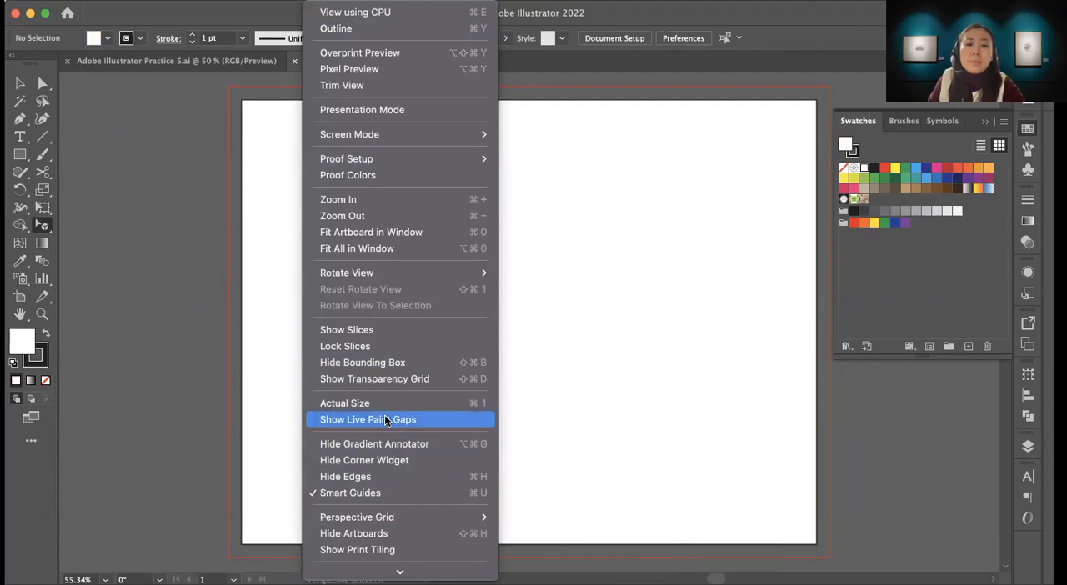
mouse_move(435, 517)
mouse_move(581, 548)
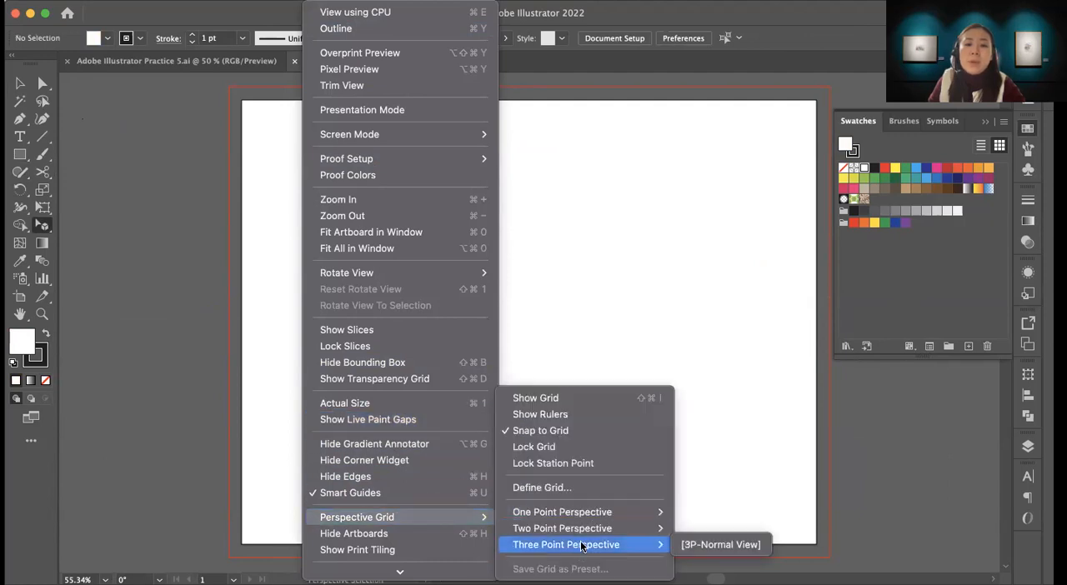
left_click(704, 541)
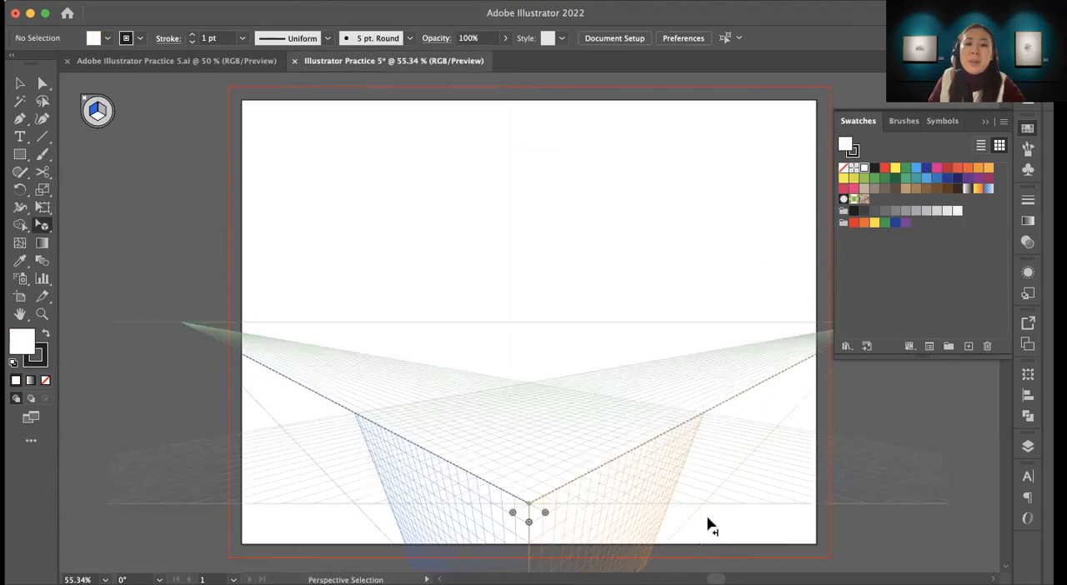
scroll(526, 281, "down", 10)
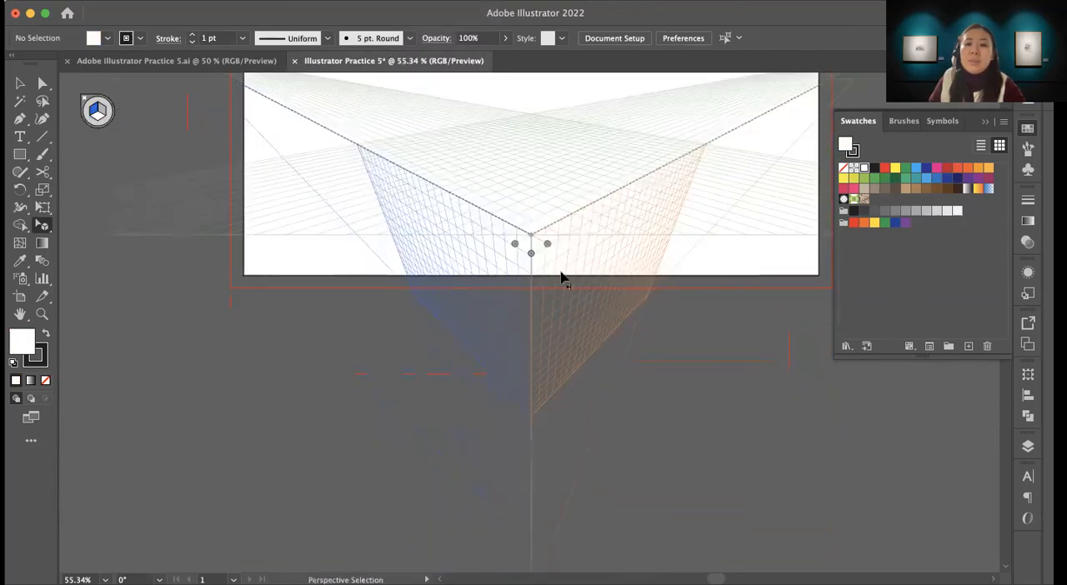
scroll(481, 356, "up", 7)
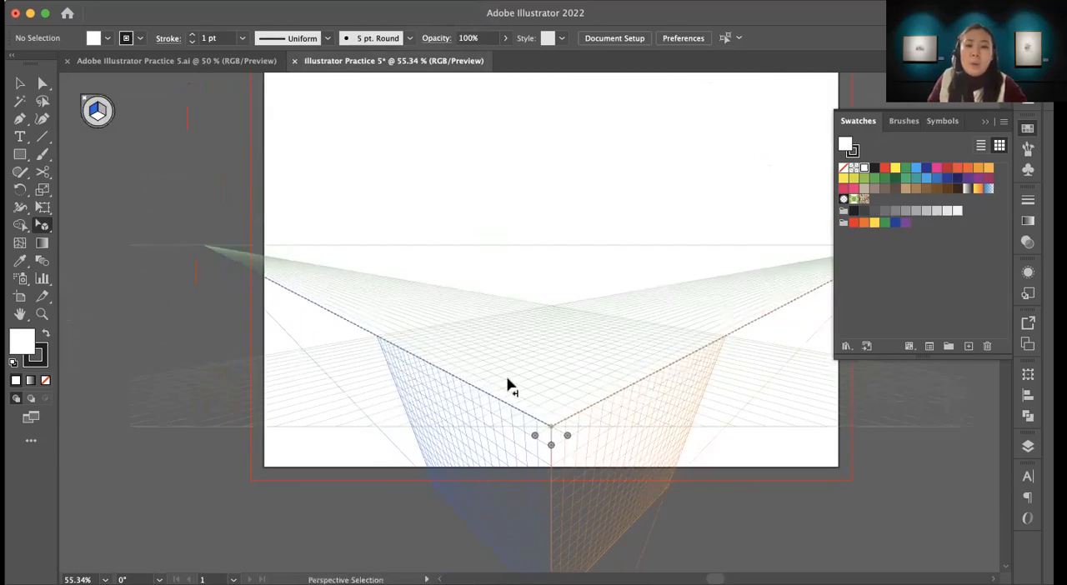
Step: Undo the switch to the three-point perspective grid and hide the perspective grid
key("super+z")
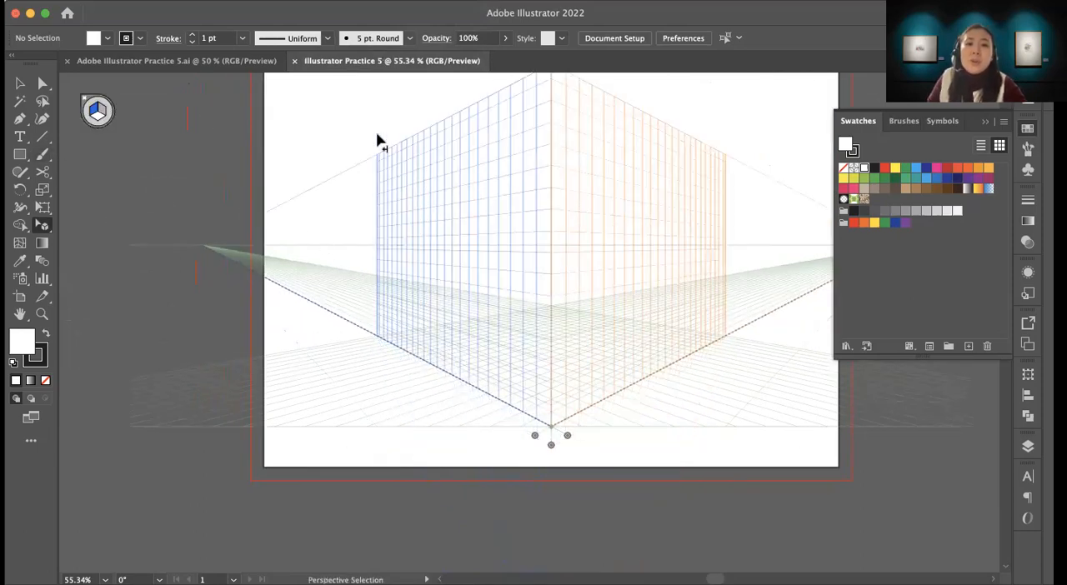
left_click(83, 101)
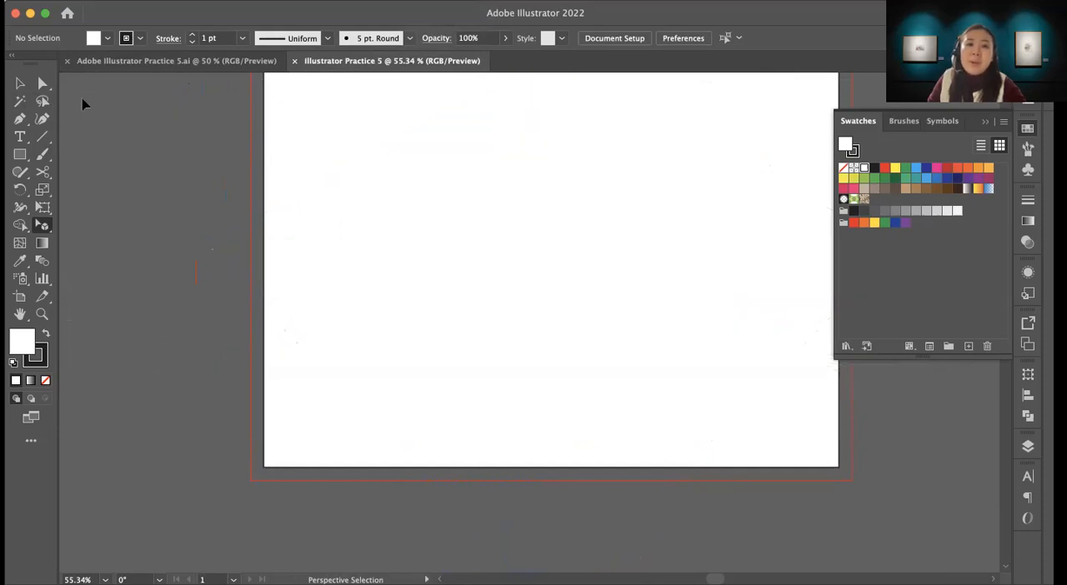
left_click_drag(302, 210, 318, 292)
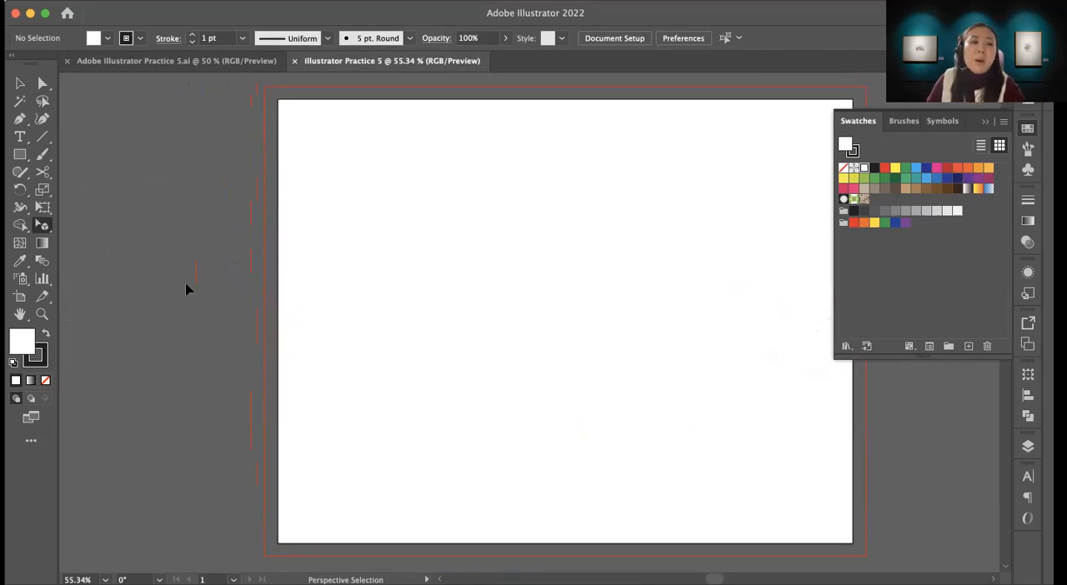
Step: Check the finished street reference, then draw a tall building rectangle on the pasteboard left of the artboard and fill it purple
left_click(20, 155)
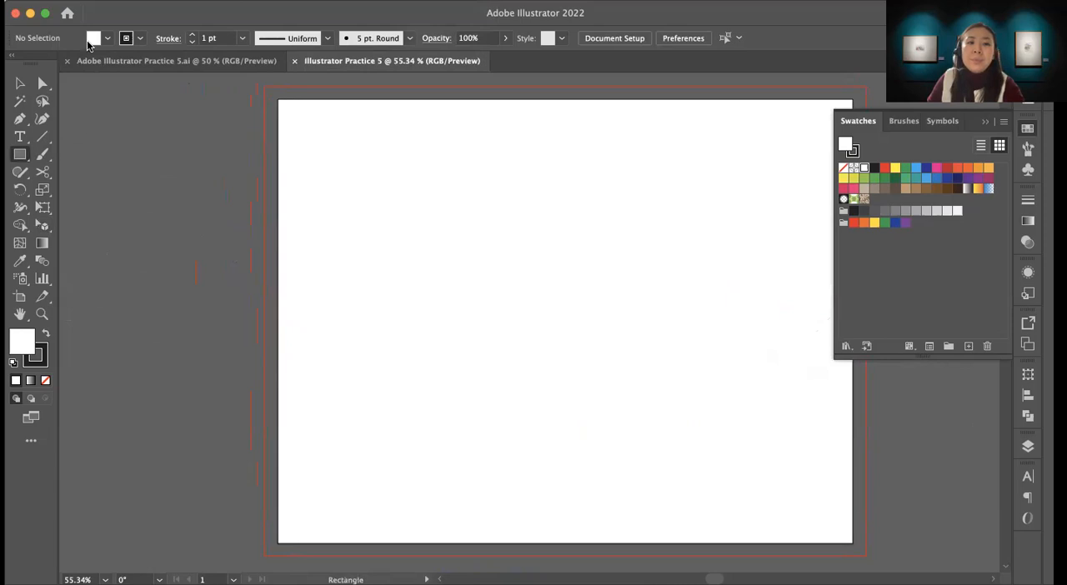
left_click(135, 62)
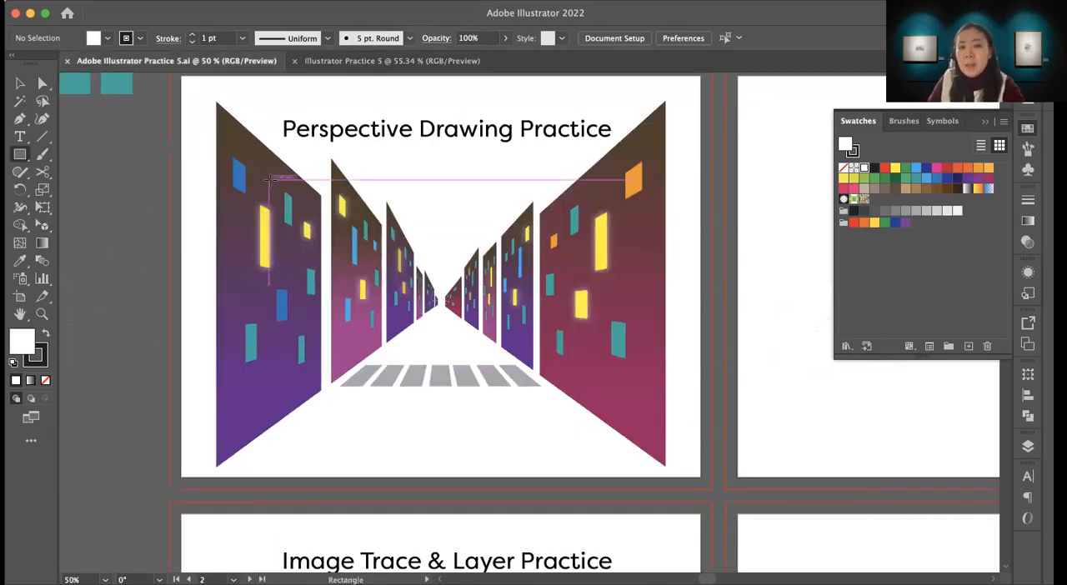
left_click(425, 61)
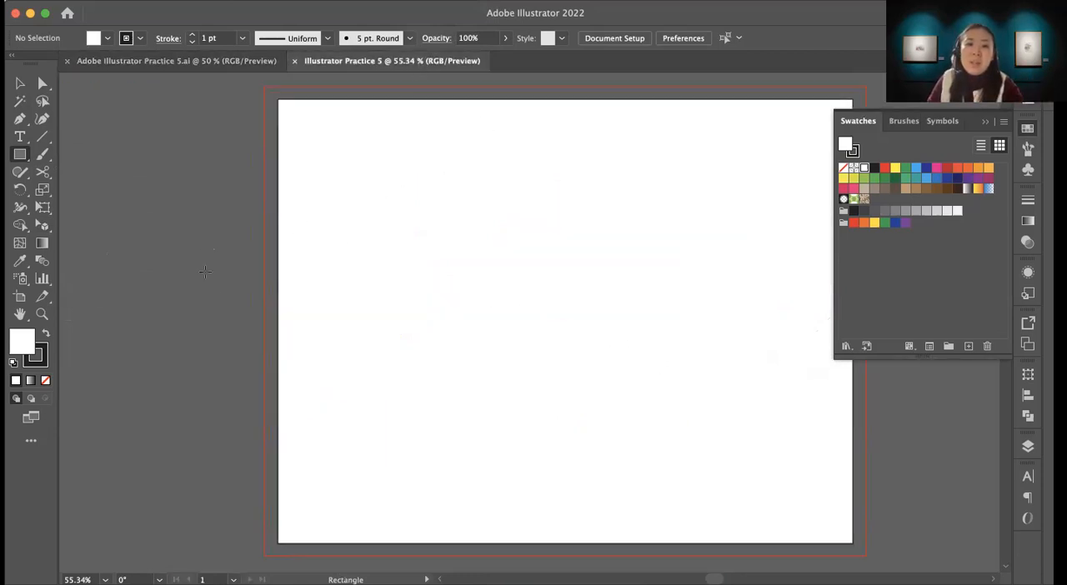
scroll(205, 271, "left", 5)
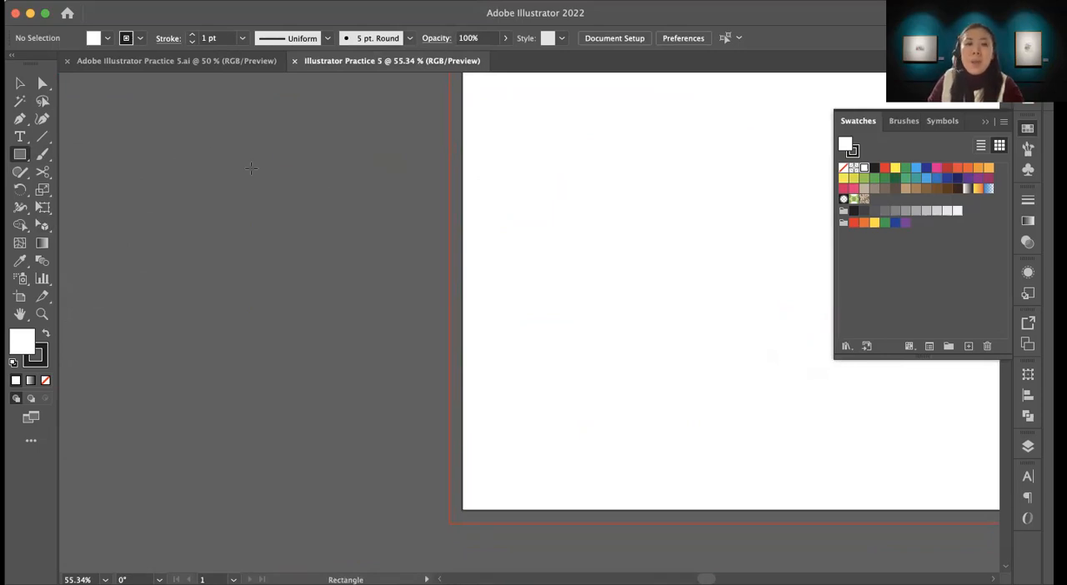
left_click_drag(170, 134, 356, 410)
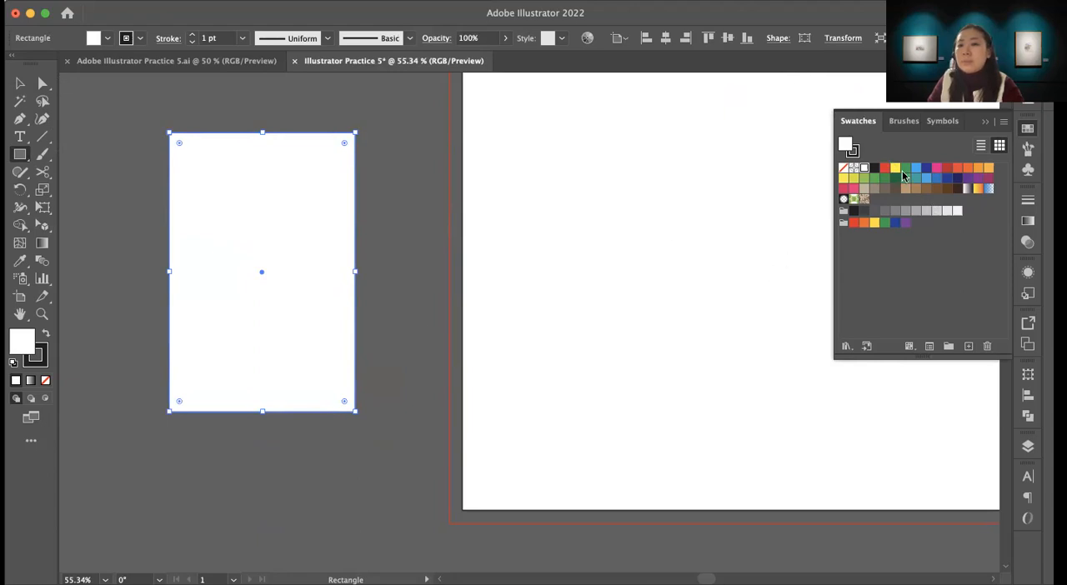
left_click(957, 179)
left_click(967, 179)
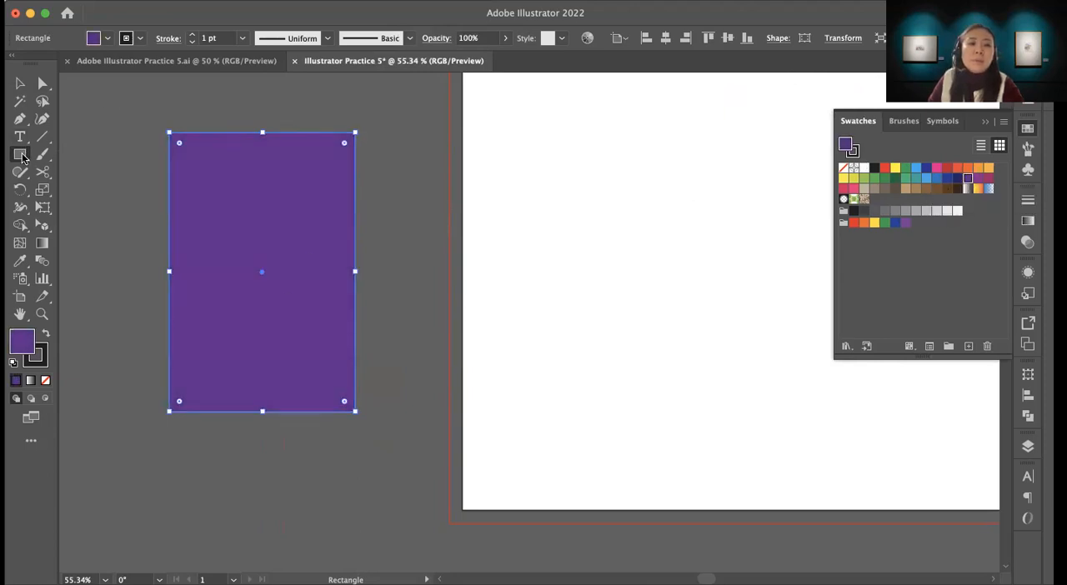
Step: Draw four small window rectangles scattered across the purple building and fill them light blue
mouse_move(201, 182)
left_mouse_down()
mouse_move(223, 227)
mouse_move(220, 219)
left_mouse_up()
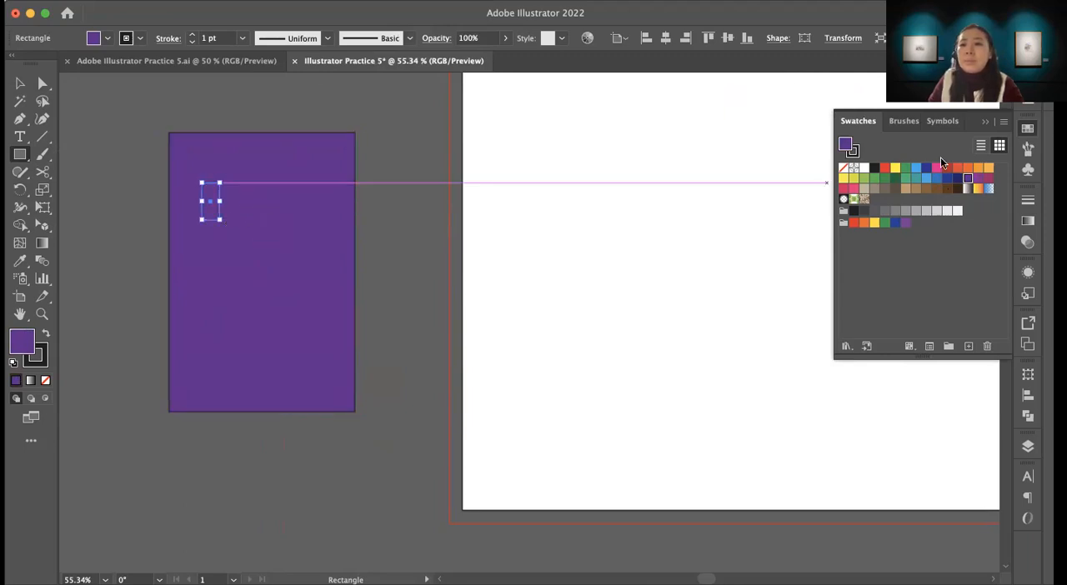
left_click(919, 166)
left_click_drag(256, 165, 287, 200)
left_click_drag(294, 244, 319, 275)
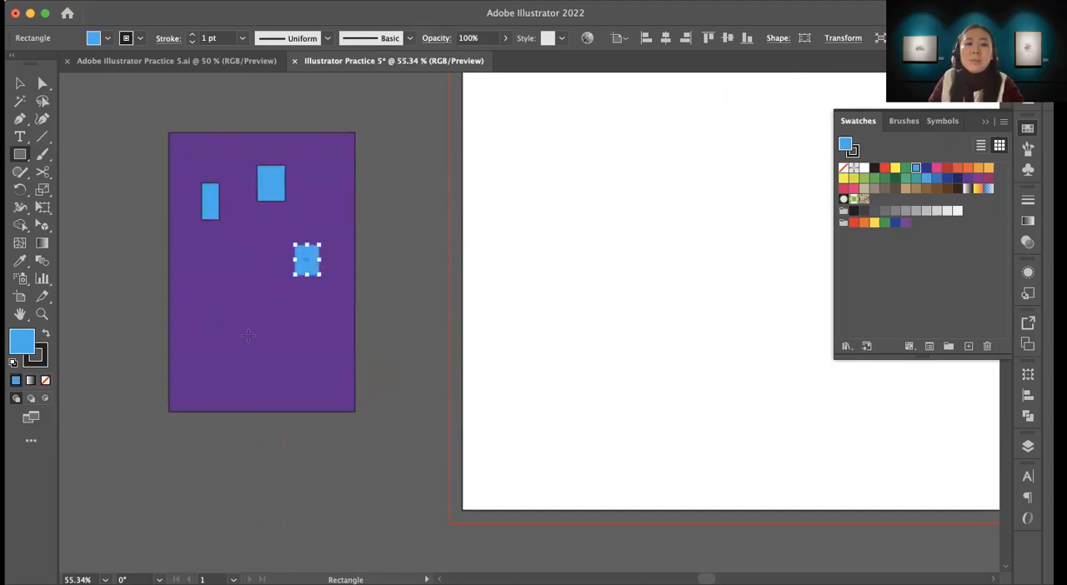
left_click_drag(222, 312, 246, 347)
Step: Remove the stroke from the building and all its windows
key("v")
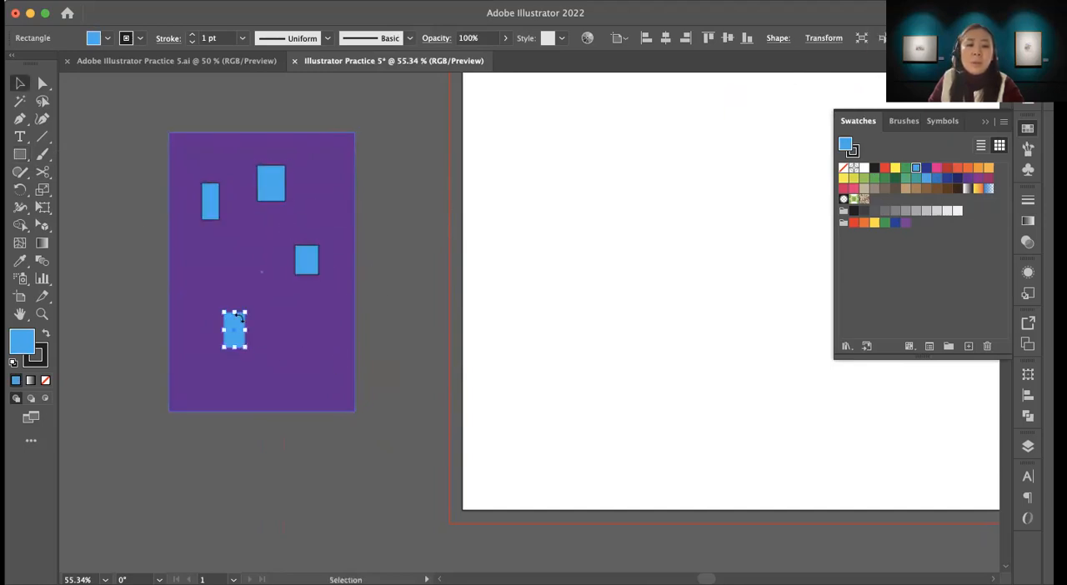
key("super+a")
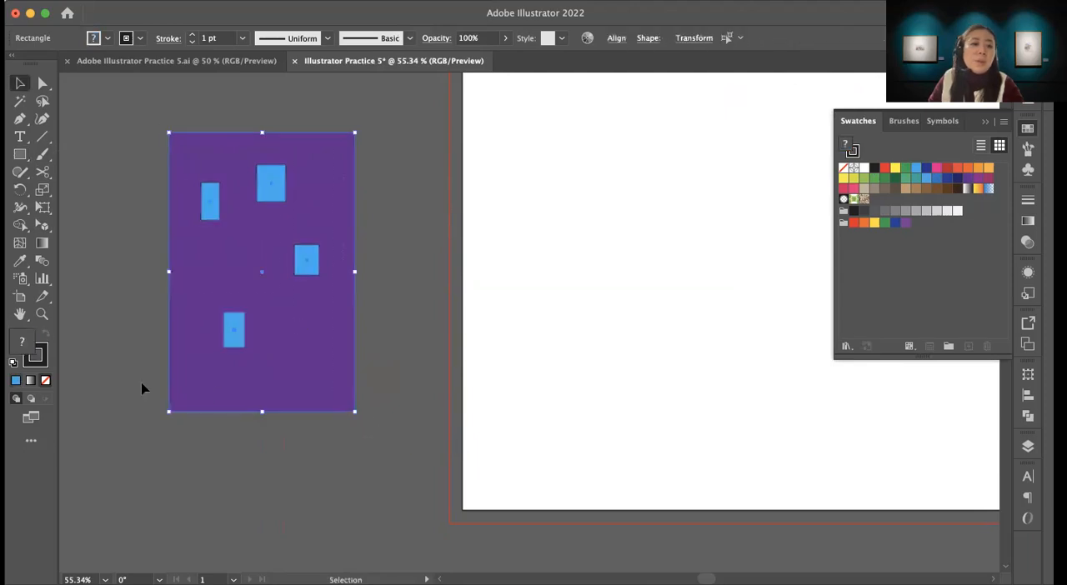
left_click(44, 351)
left_click(45, 381)
left_click(19, 341)
left_click(153, 436)
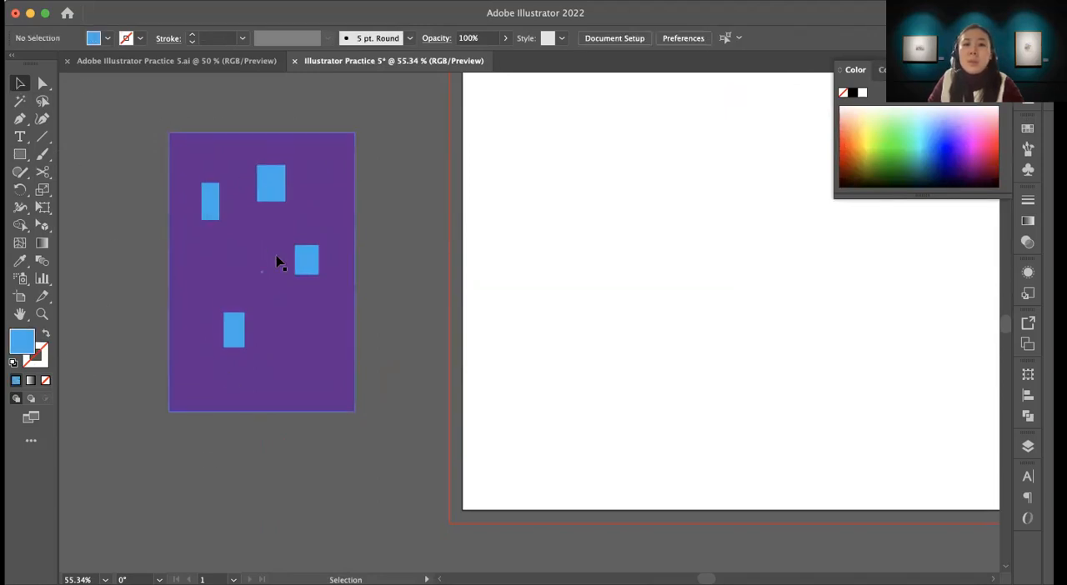
Step: Add two more blue windows by duplicating an existing one, placing a smaller copy near the building's upper right corner
left_click(308, 267)
left_click_drag(307, 266, 313, 194)
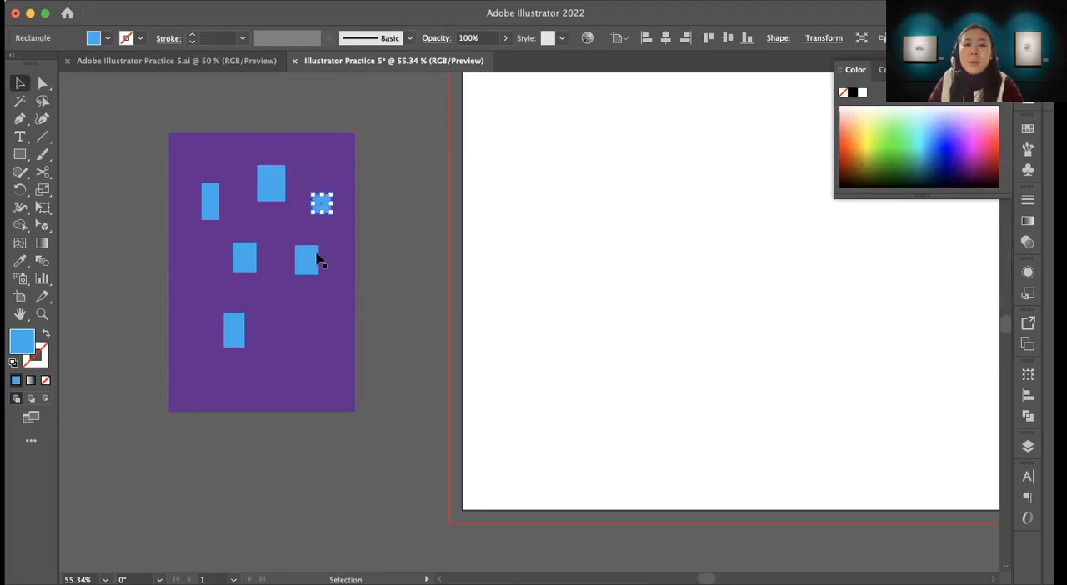
left_click(392, 309)
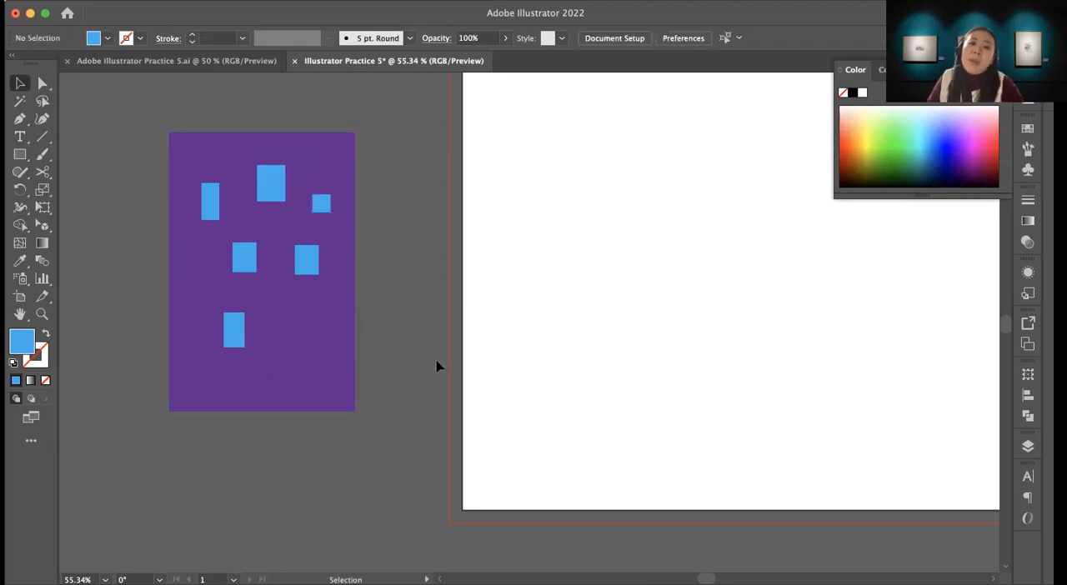
Step: Apply a white-to-black linear gradient fill to the building rectangle
left_click(324, 355)
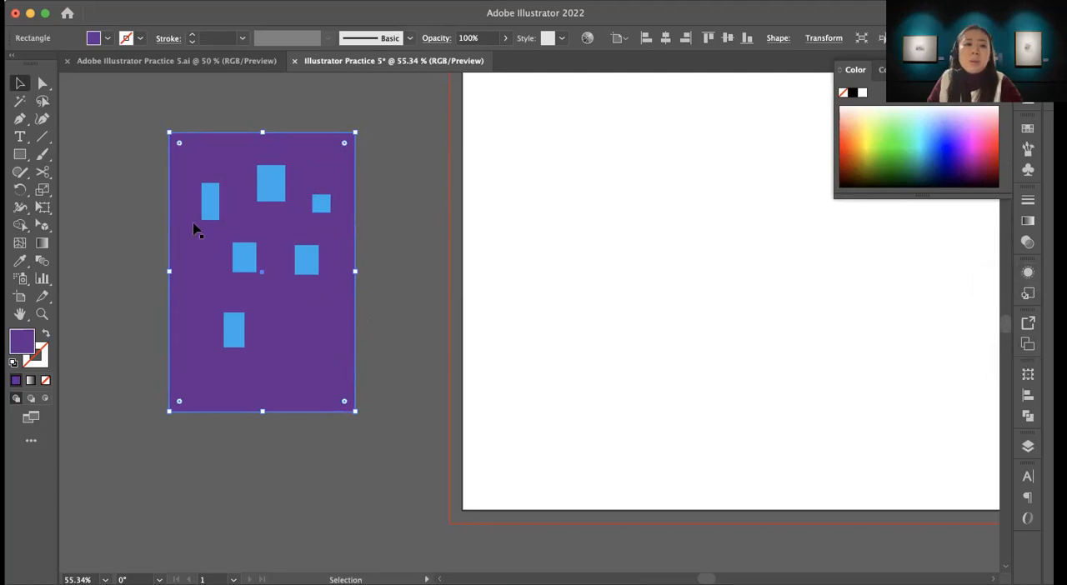
left_click(44, 244)
double_click(43, 243)
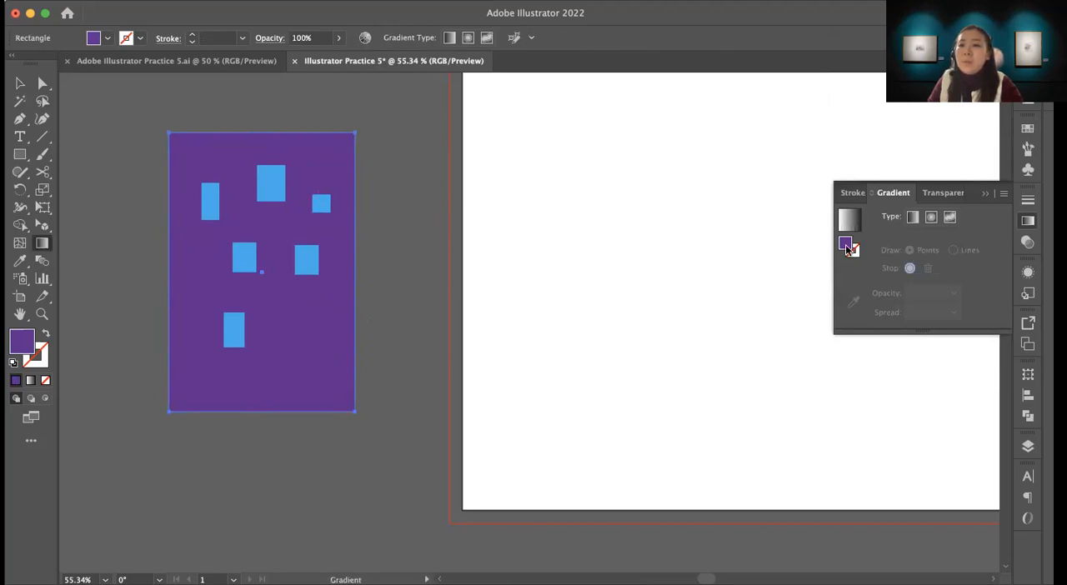
left_click(849, 221)
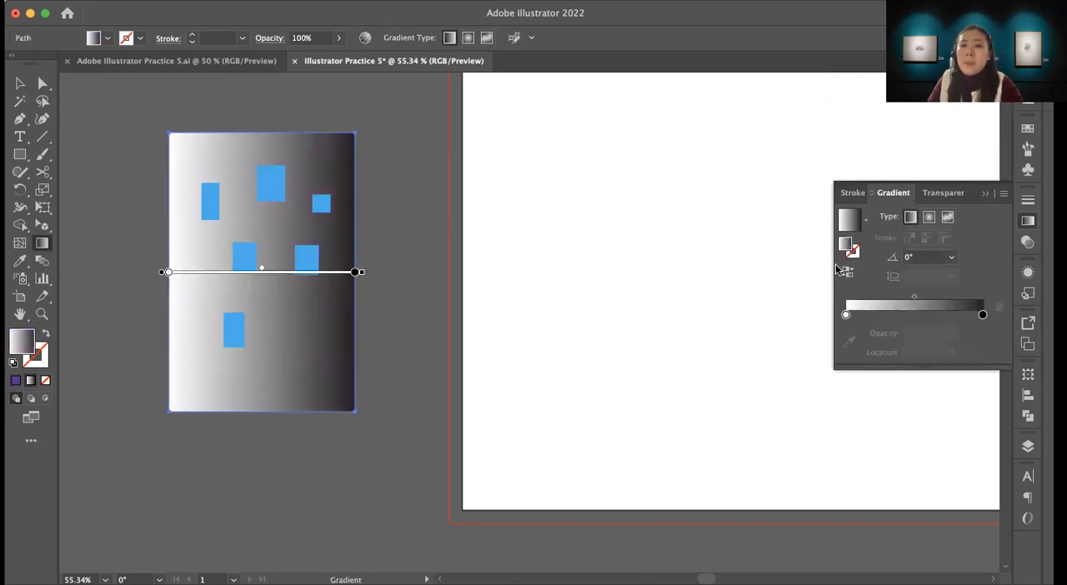
double_click(847, 247)
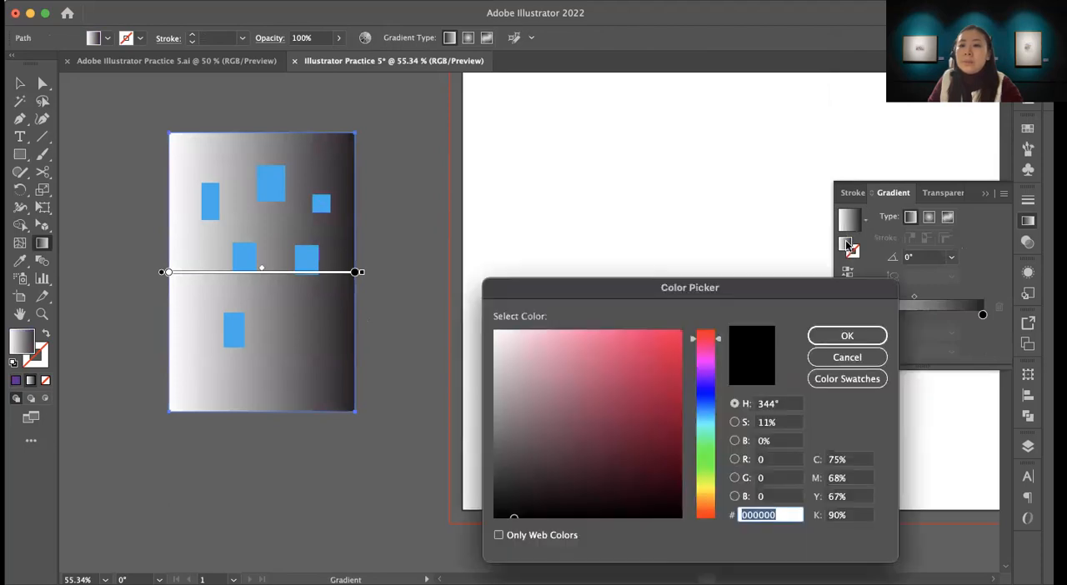
left_click(865, 355)
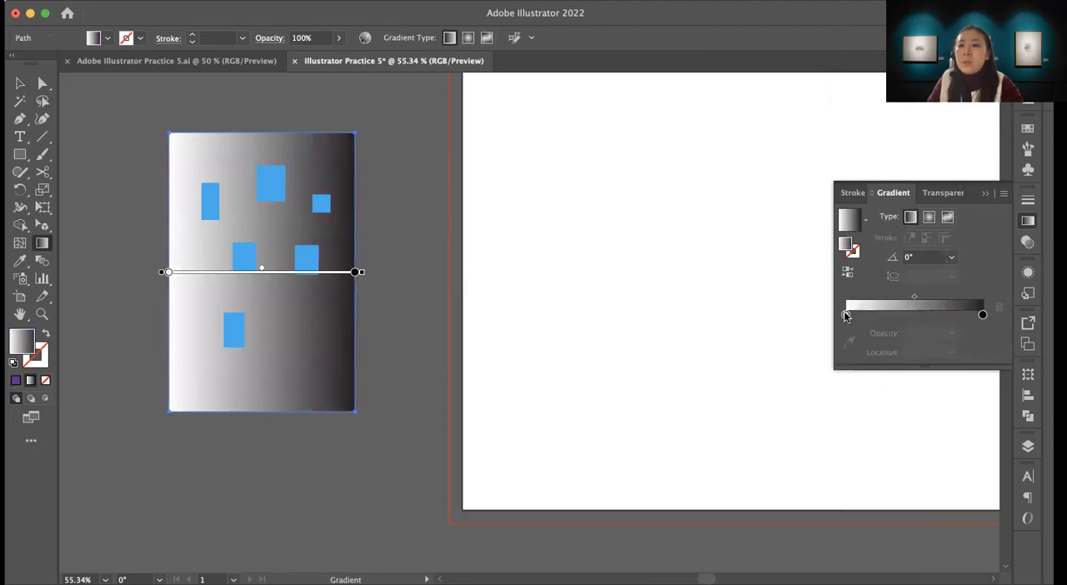
Step: Set the building gradient's starting color stop to purple and its ending stop to dark brown
left_click(845, 315)
double_click(845, 315)
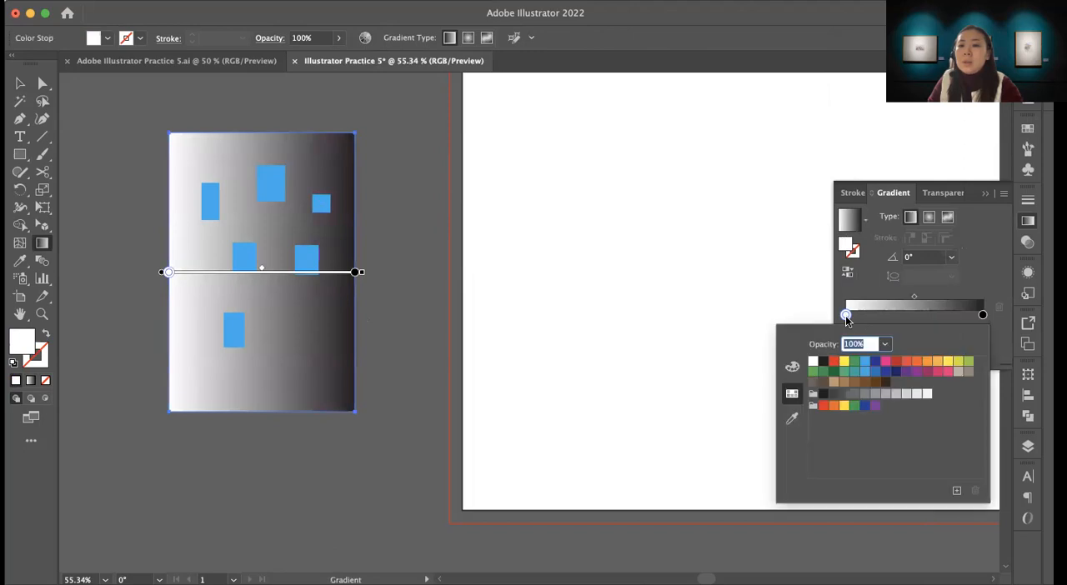
left_click(907, 372)
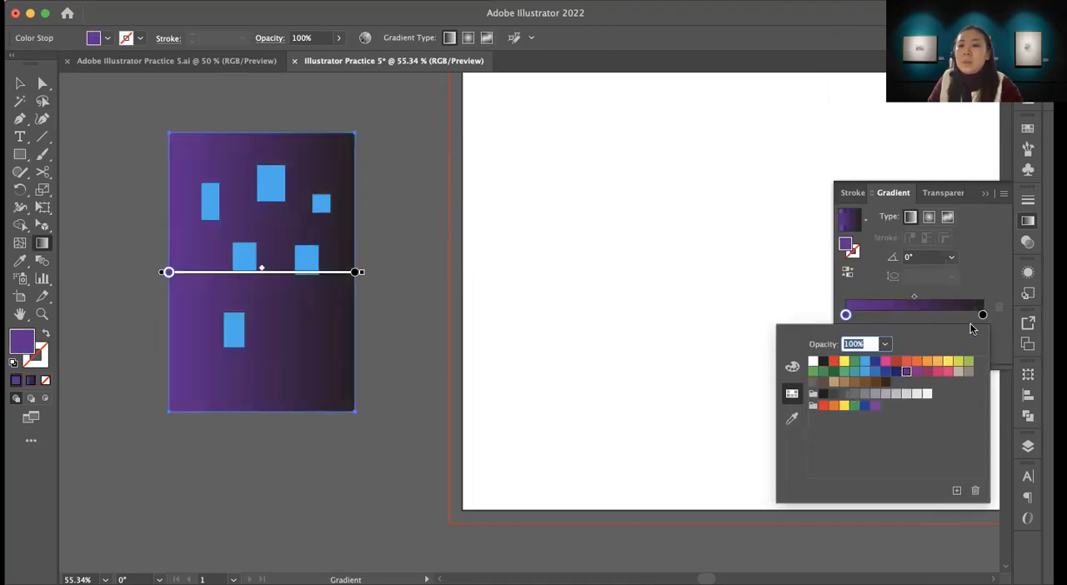
left_click(984, 315)
double_click(983, 315)
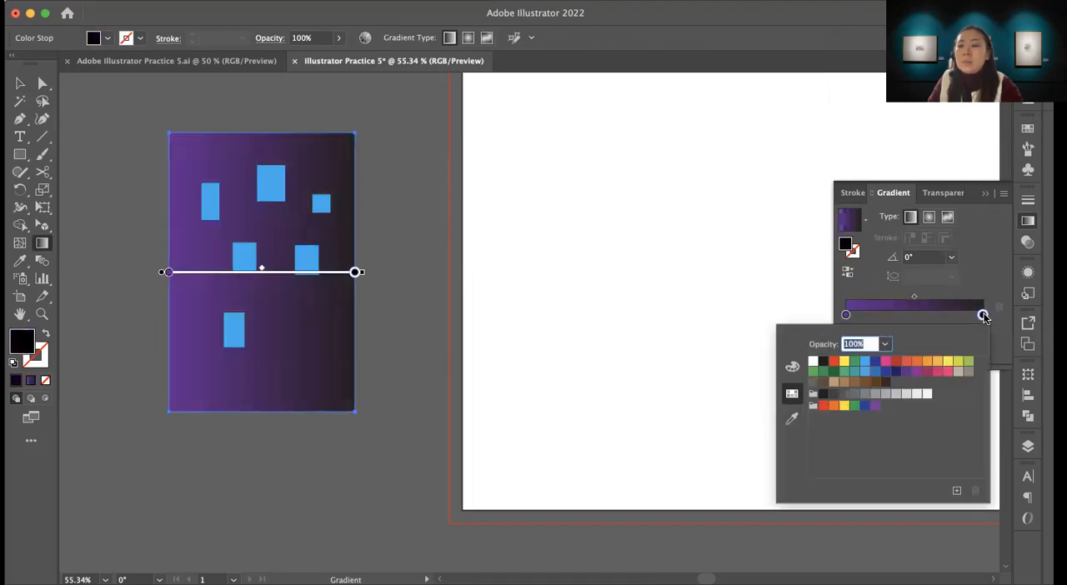
left_click(883, 383)
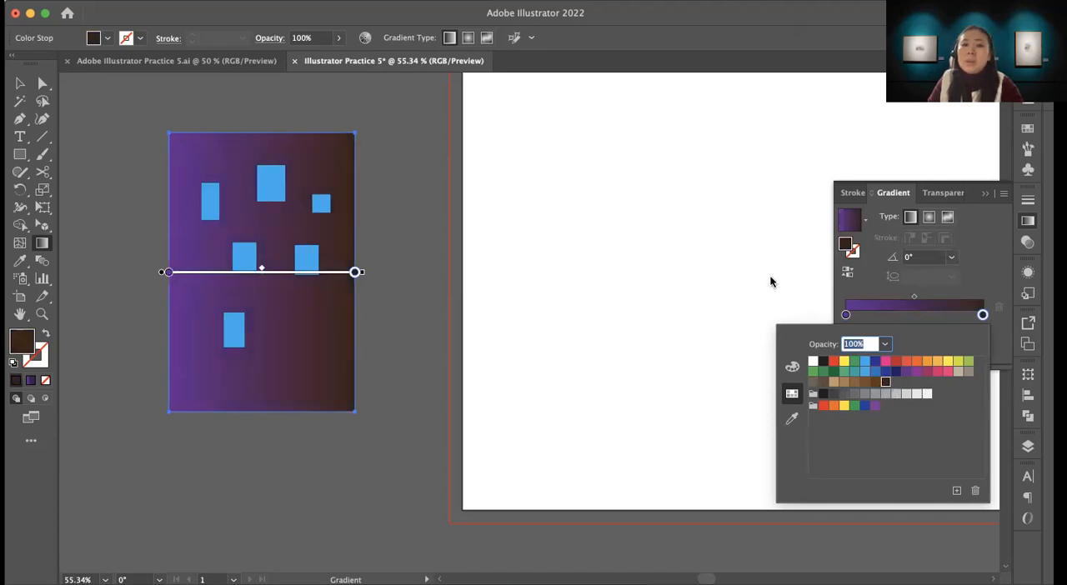
Step: Redirect the building's gradient to 90°, running from purple at the base to dark brown at the top
left_click(262, 408)
mouse_move(262, 406)
left_mouse_down()
mouse_move(274, 188)
mouse_move(273, 150)
mouse_move(262, 153)
left_mouse_up()
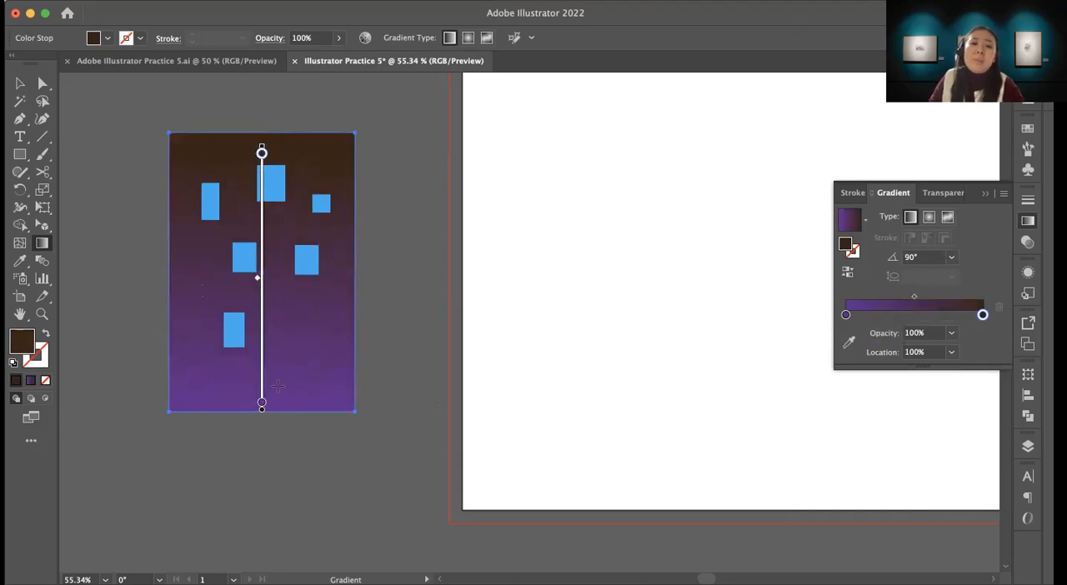
left_click(23, 84)
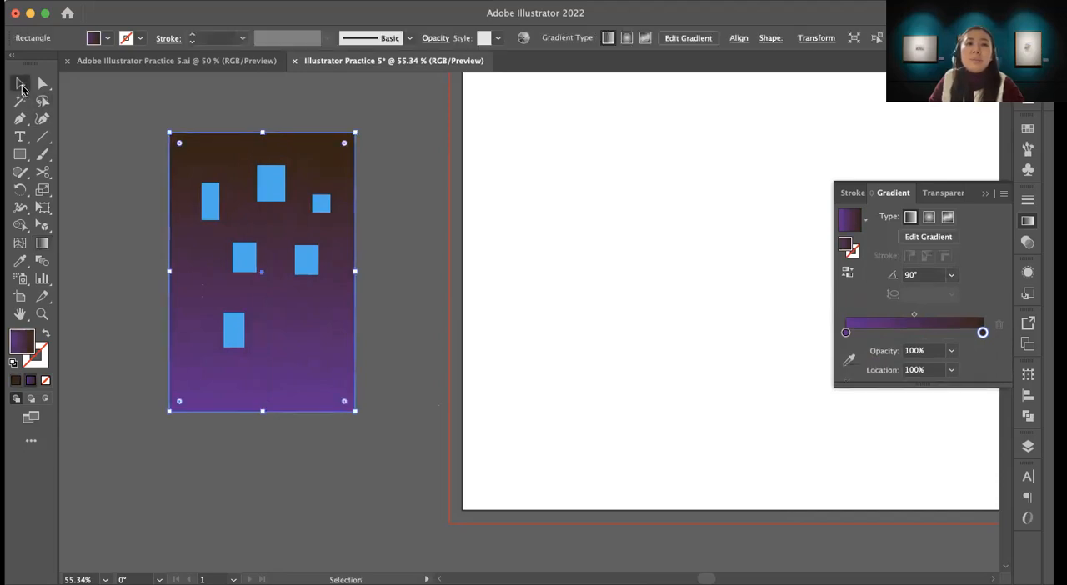
left_click(409, 298)
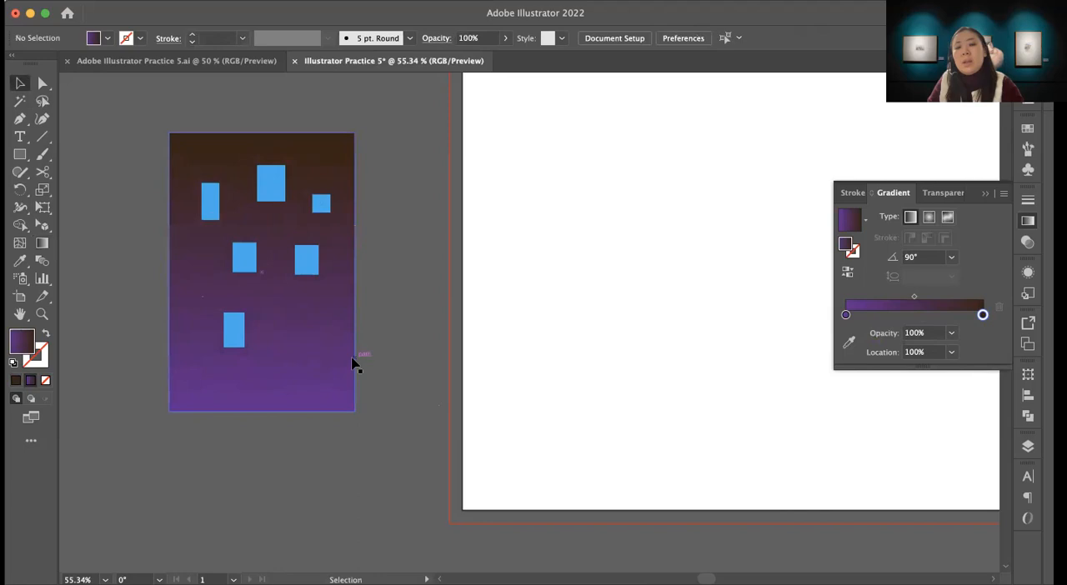
Step: Recolor the building's topmost and lowest windows yellow
left_click(281, 192)
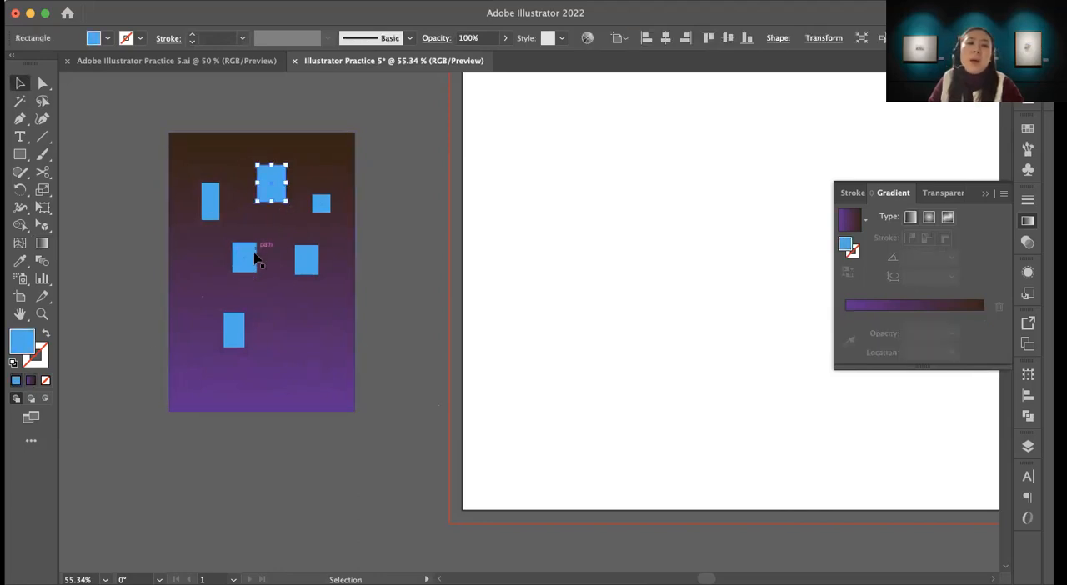
left_click(235, 328, "shift")
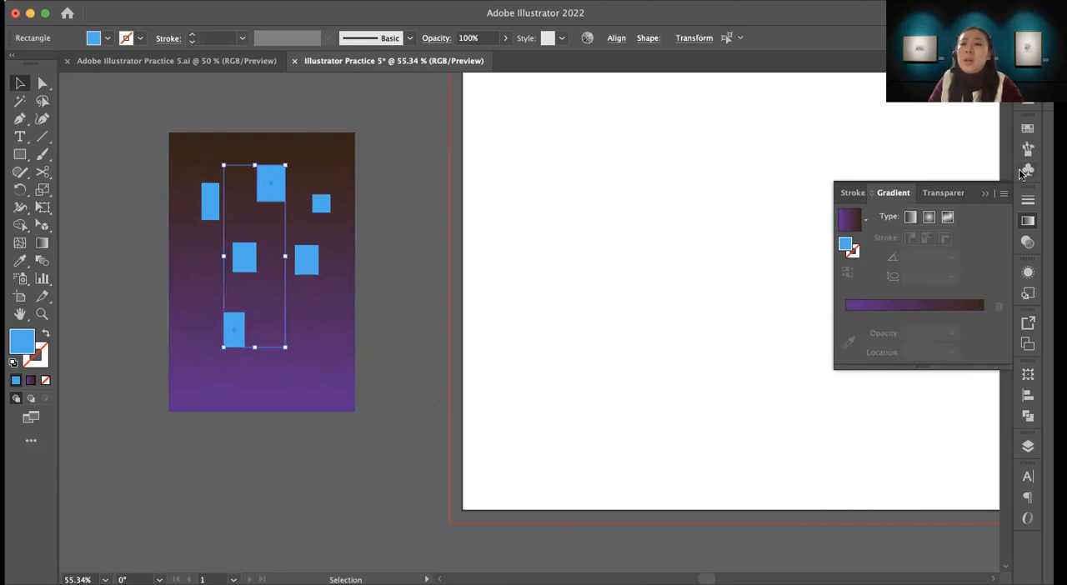
left_click(1027, 128)
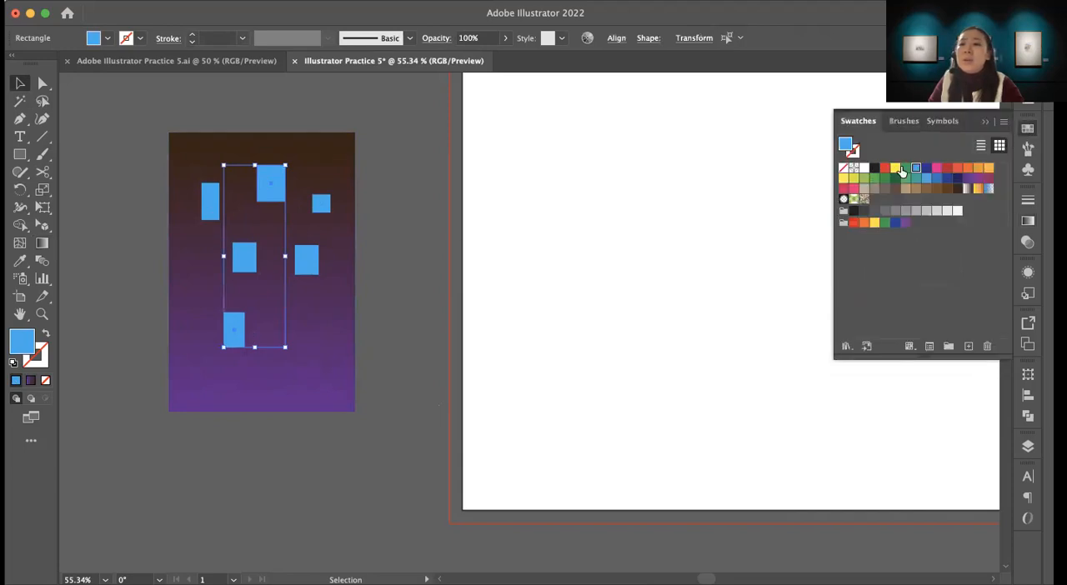
left_click(895, 170)
left_click(126, 118)
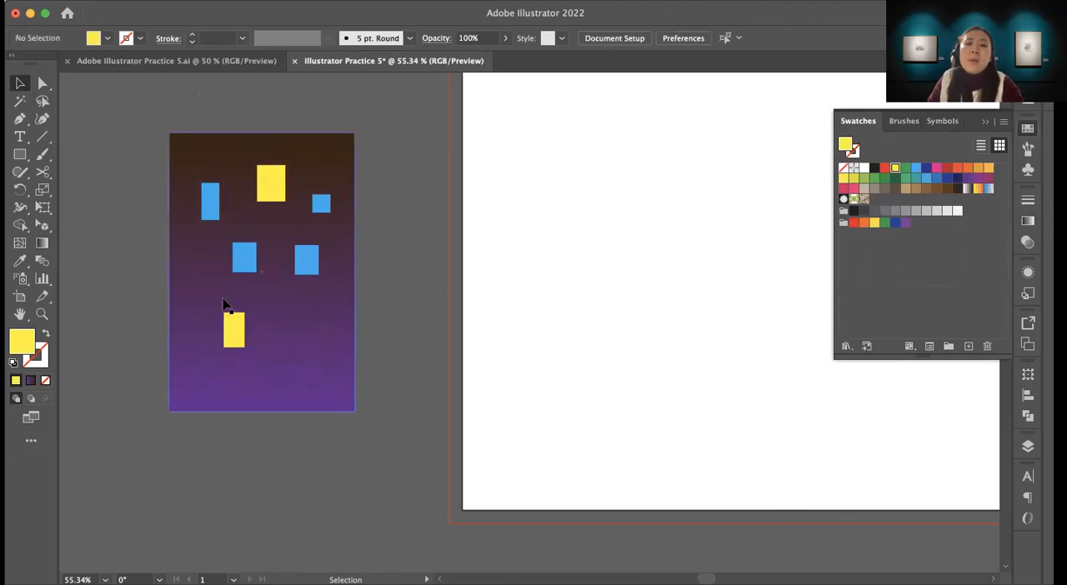
Step: Examine the glow around the yellow windows in the Adobe Illustrator Practice 5.ai reference drawing
left_click(188, 59)
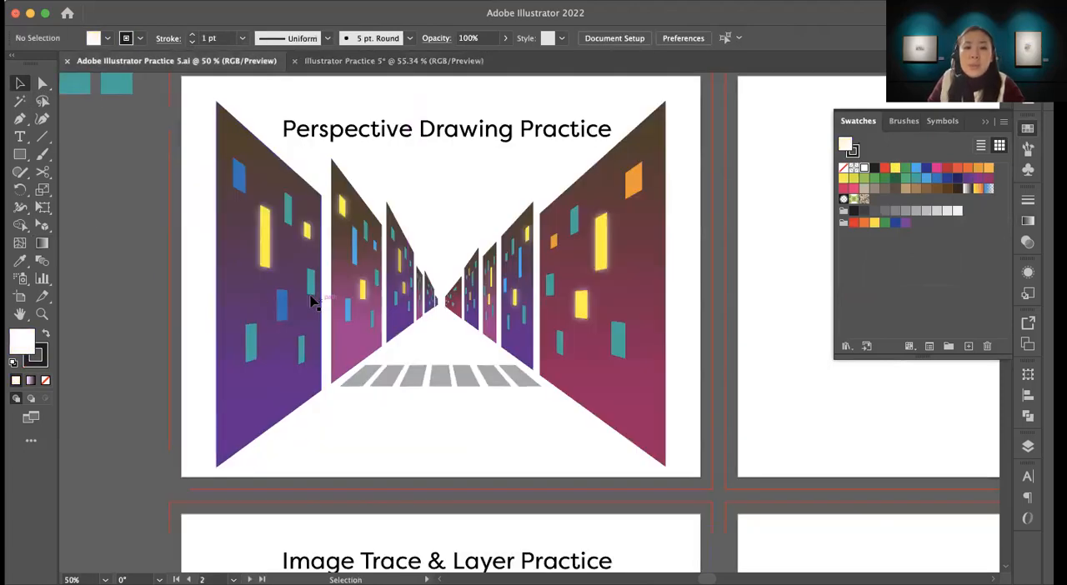
key("z")
left_click(267, 252)
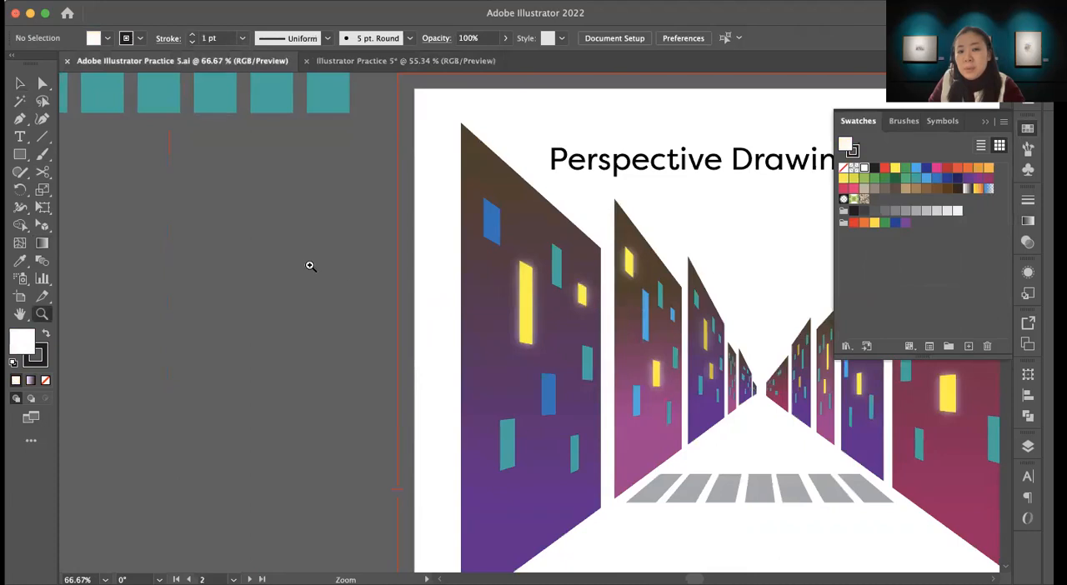
left_click(568, 332)
left_click(546, 332)
left_click_drag(461, 294, 398, 362)
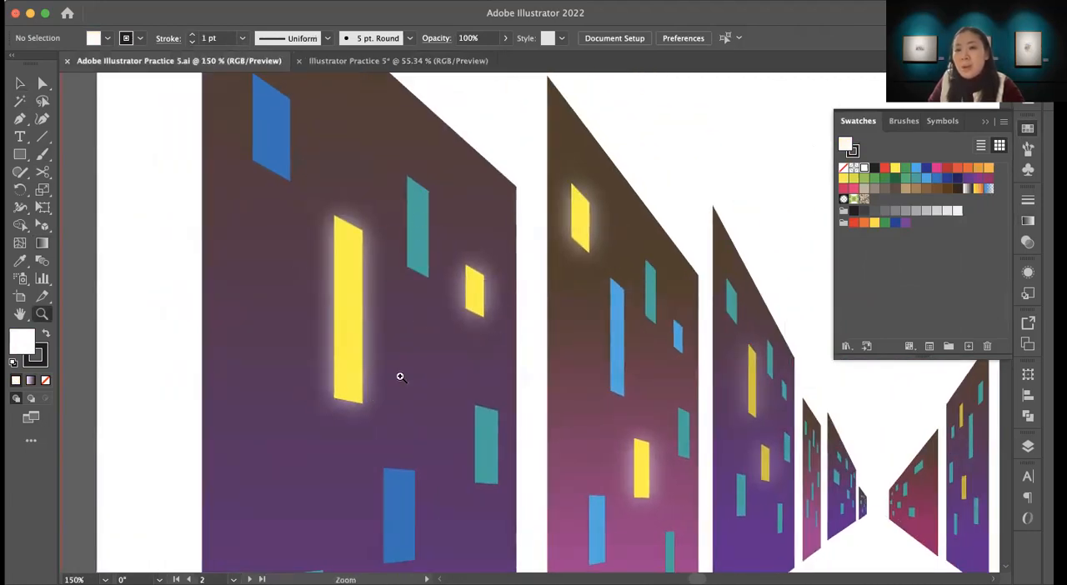
Step: In the Illustrator Practice 5 document, apply an Outer Glow to the topmost yellow window with Screen mode, color FFF800, 75% opacity and 0.0694 in blur
left_click(398, 63)
left_click_drag(434, 352, 470, 360)
left_click(343, 223)
left_click(344, 222)
left_click_drag(768, 484, 395, 292)
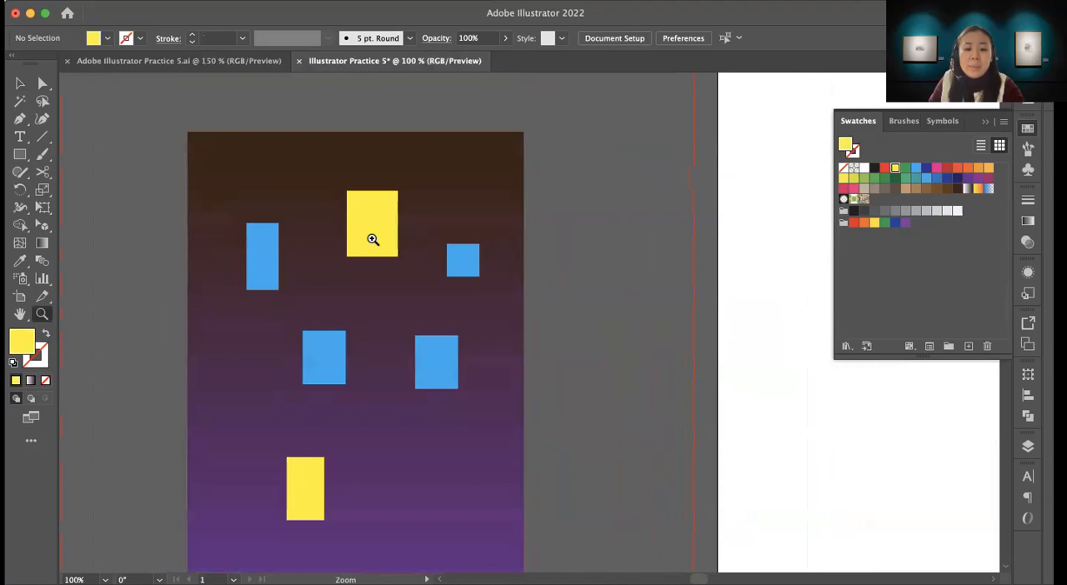
key("v")
left_click(370, 222)
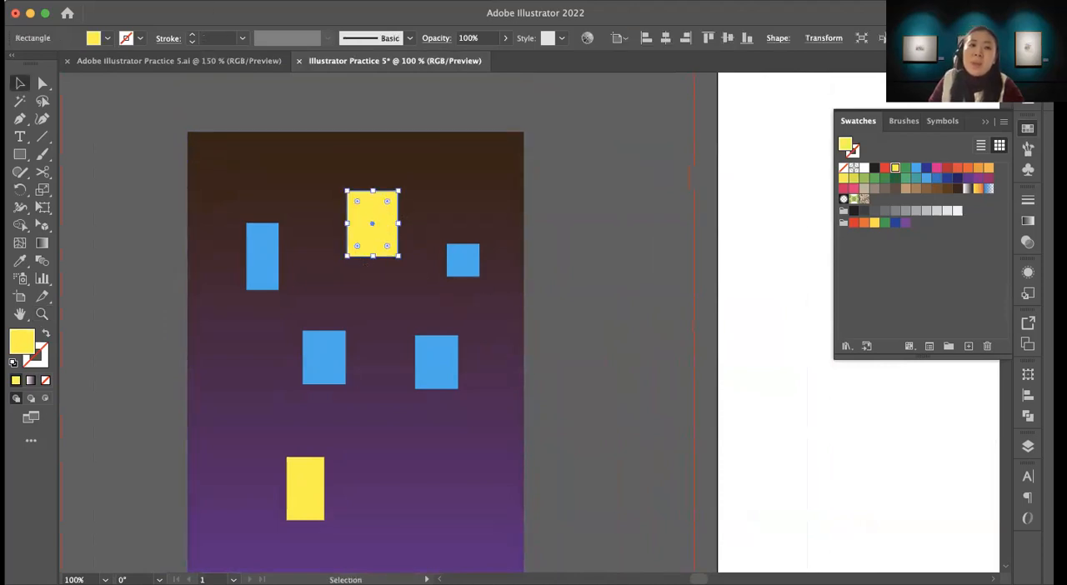
left_click(289, 1)
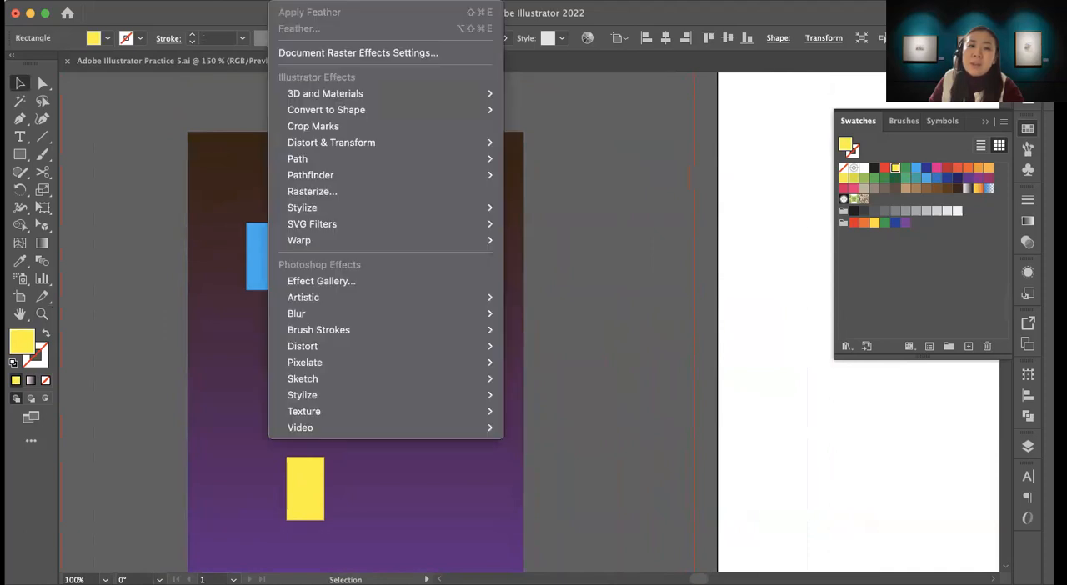
mouse_move(309, 204)
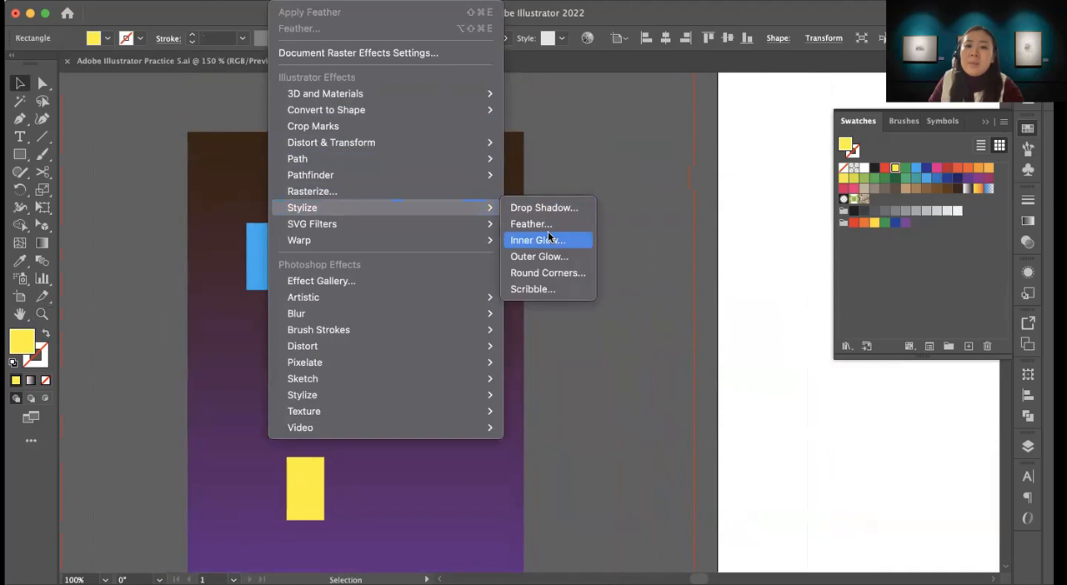
left_click(537, 256)
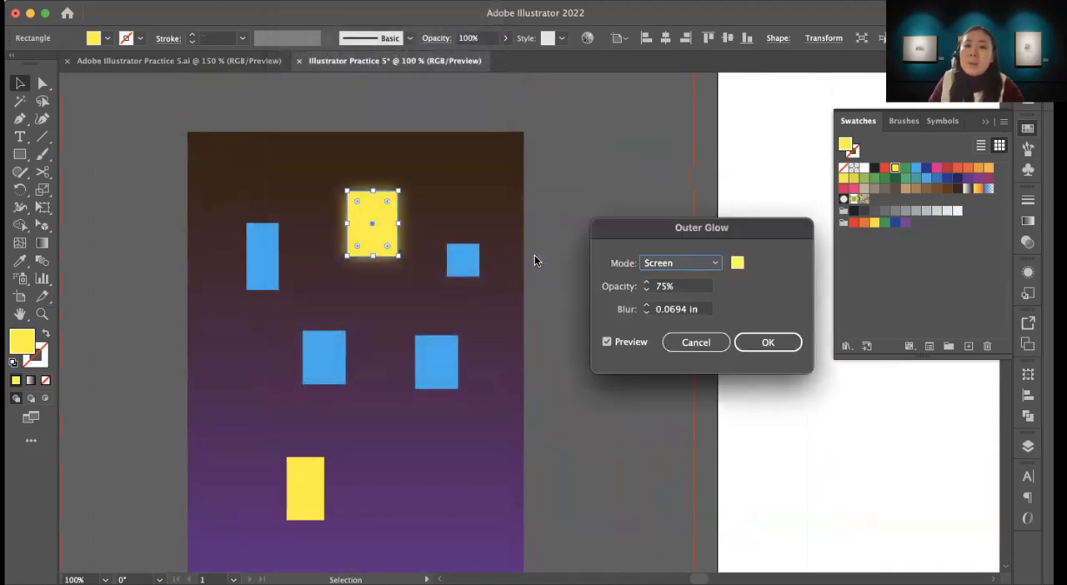
left_click(737, 265)
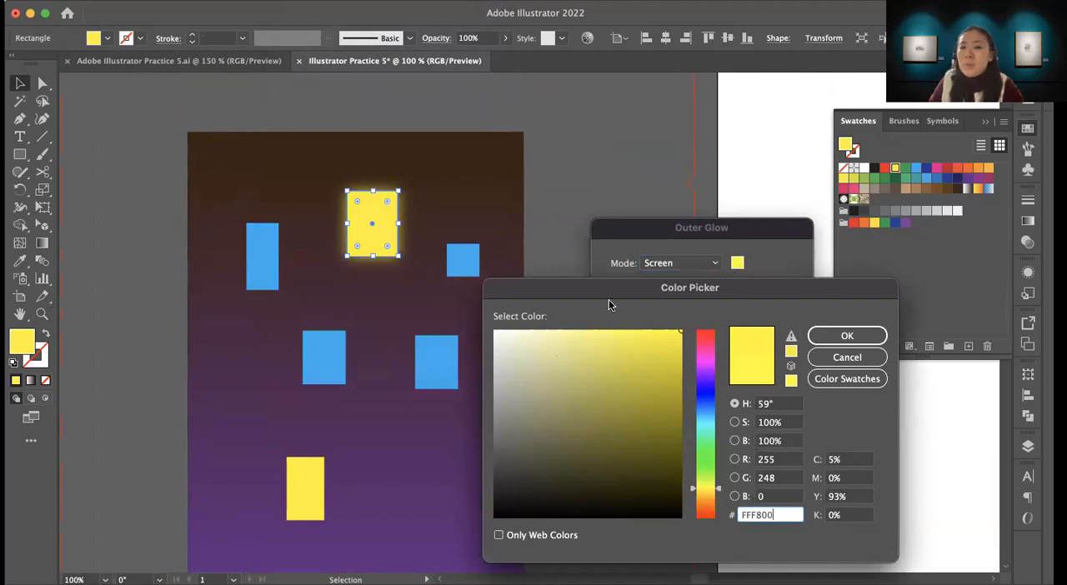
left_click(851, 335)
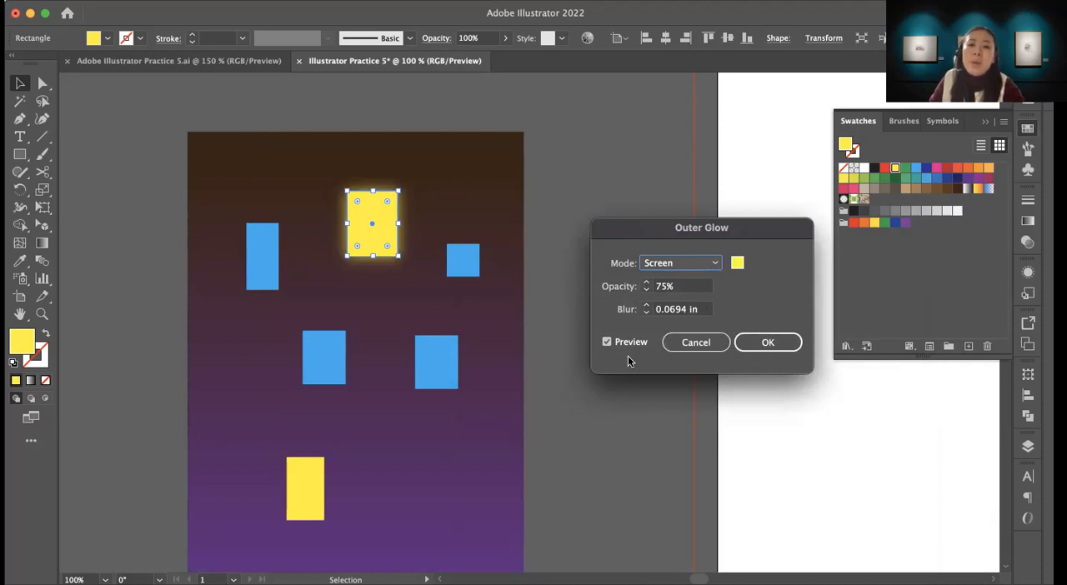
left_click(767, 342)
Step: Apply an Outer Glow to the lowest yellow window with Screen mode, 75% opacity and 0.0694 in blur, and deselect it
left_click(307, 492)
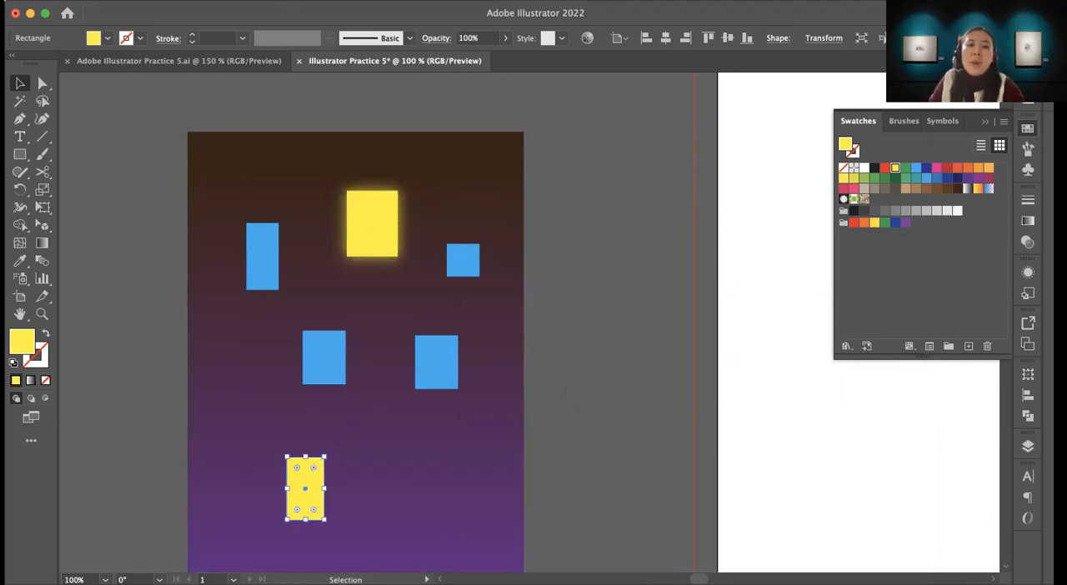
left_click(283, 1)
mouse_move(330, 211)
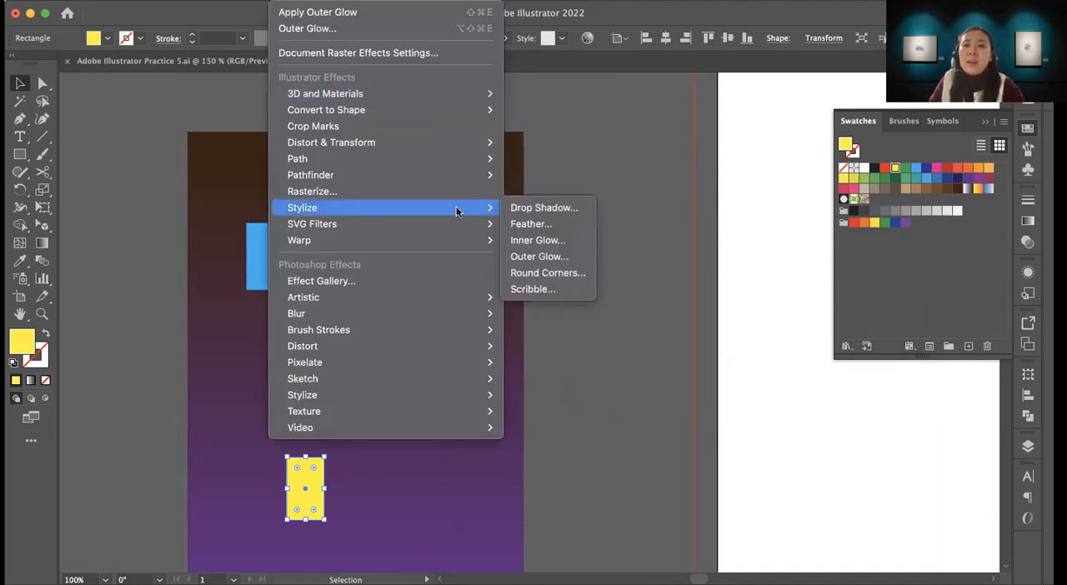
left_click(534, 256)
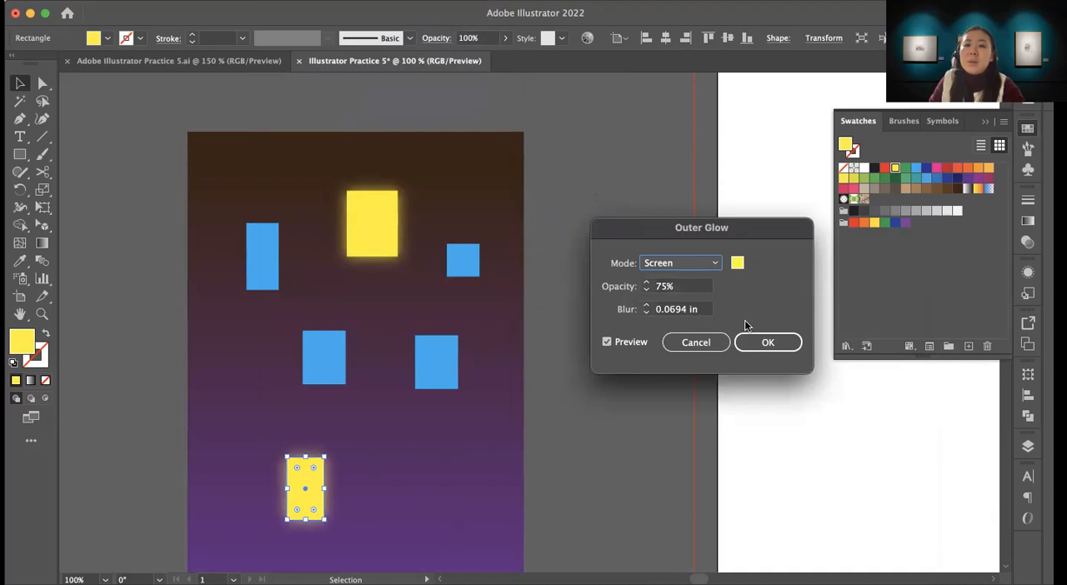
left_click(762, 341)
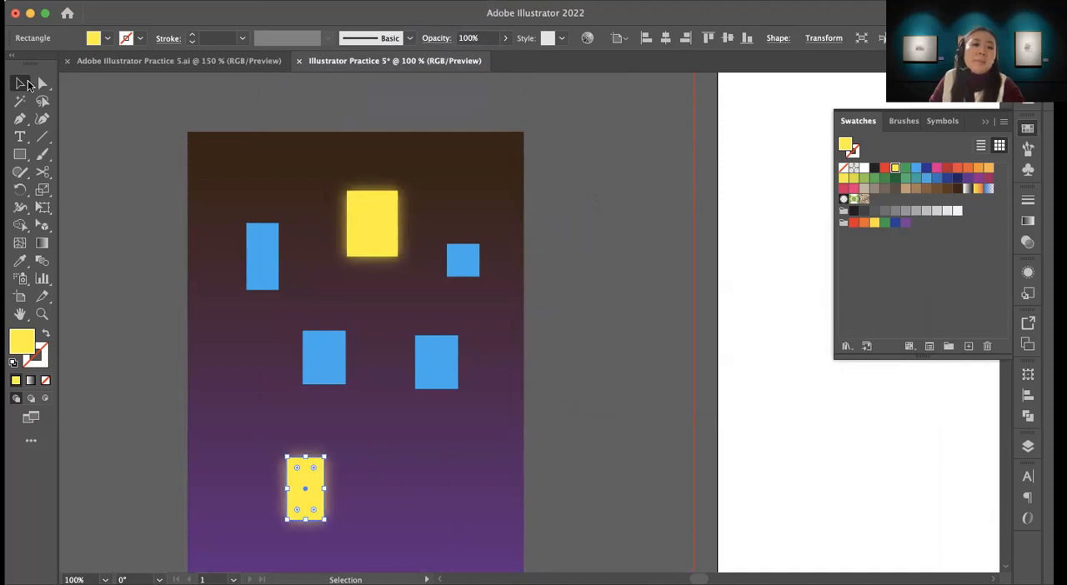
left_click(134, 161)
Step: Show the one-point perspective grid on the artboard using the 1P-Normal View preset
key("z")
left_click(593, 343, "alt")
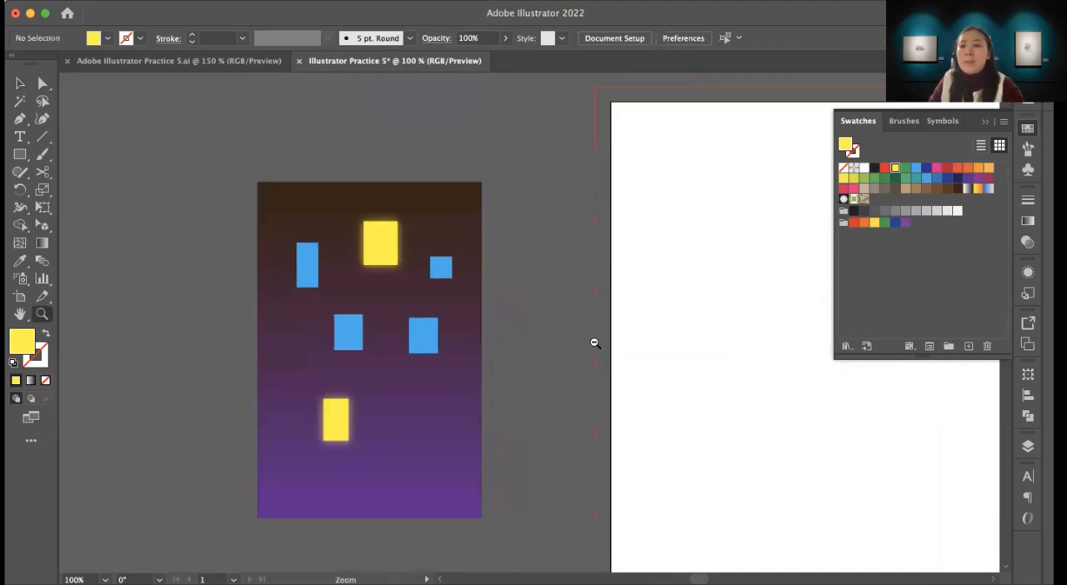
left_click(593, 346, "alt")
left_click(594, 345, "alt")
left_click_drag(608, 368, 572, 381)
key("v")
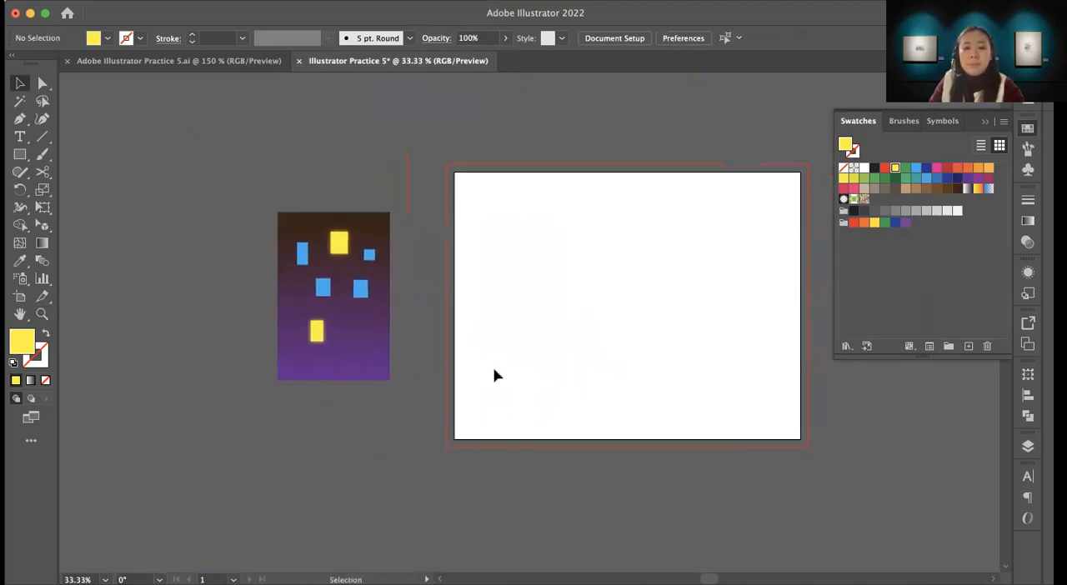
left_click_drag(438, 264, 285, 245)
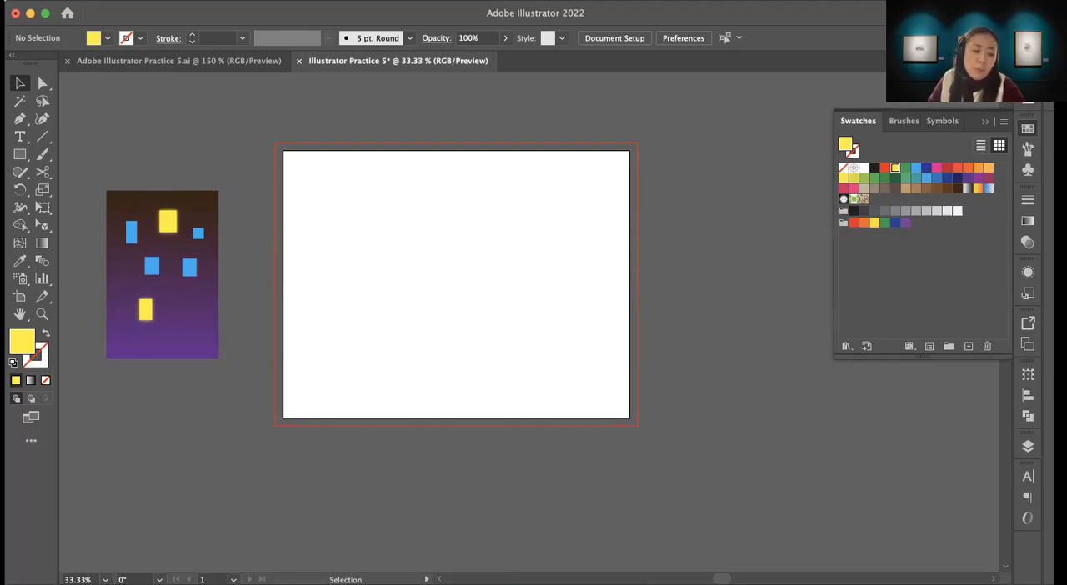
left_click(320, 1)
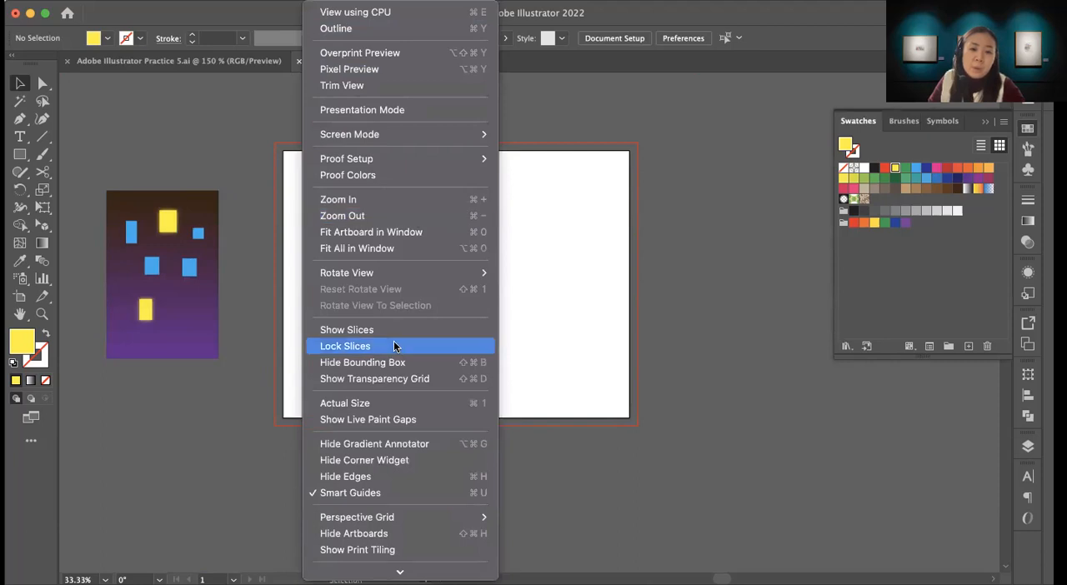
mouse_move(369, 519)
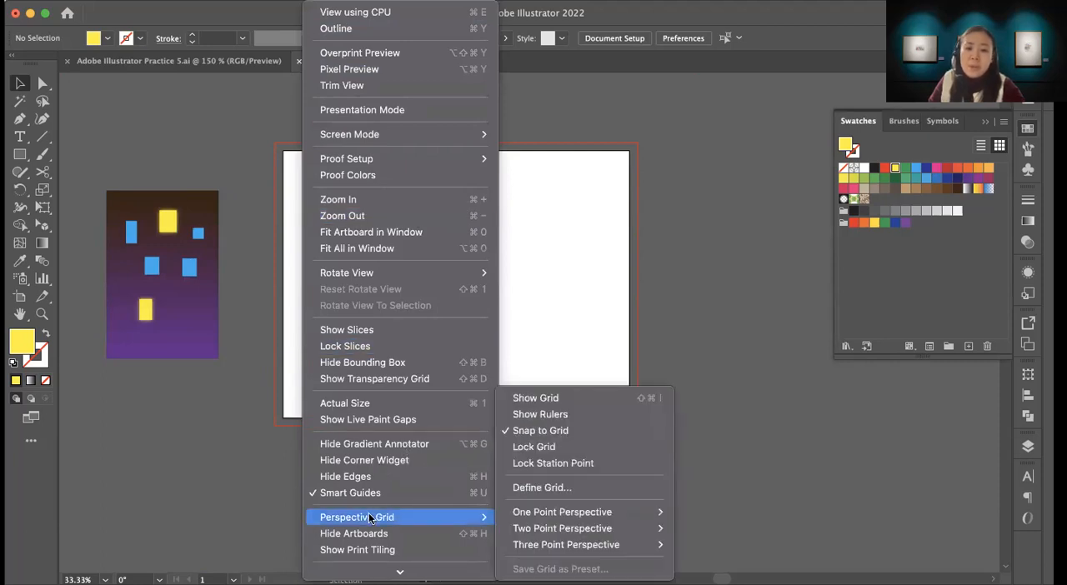
mouse_move(544, 520)
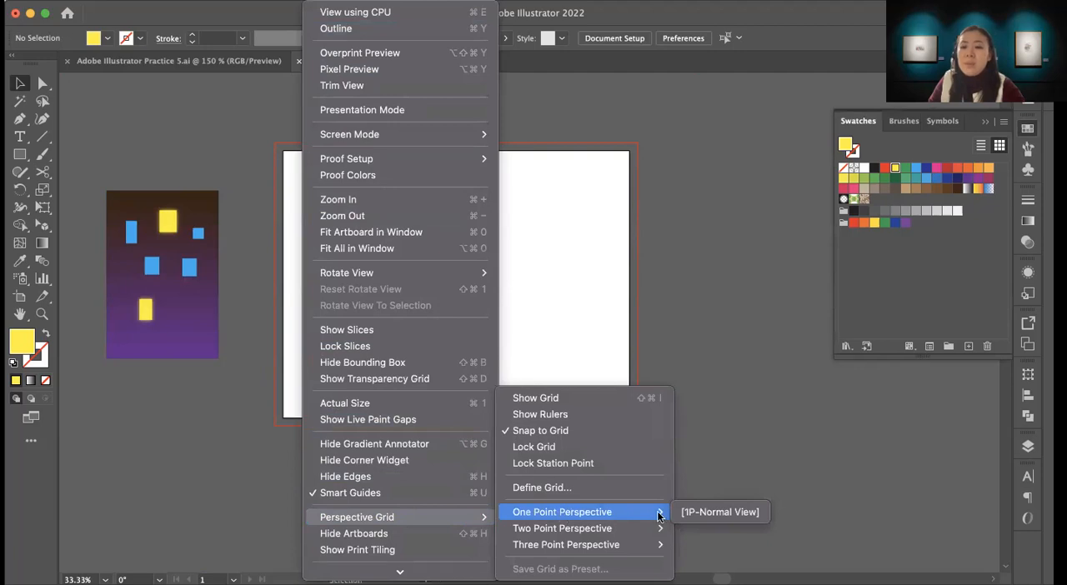
left_click(719, 510)
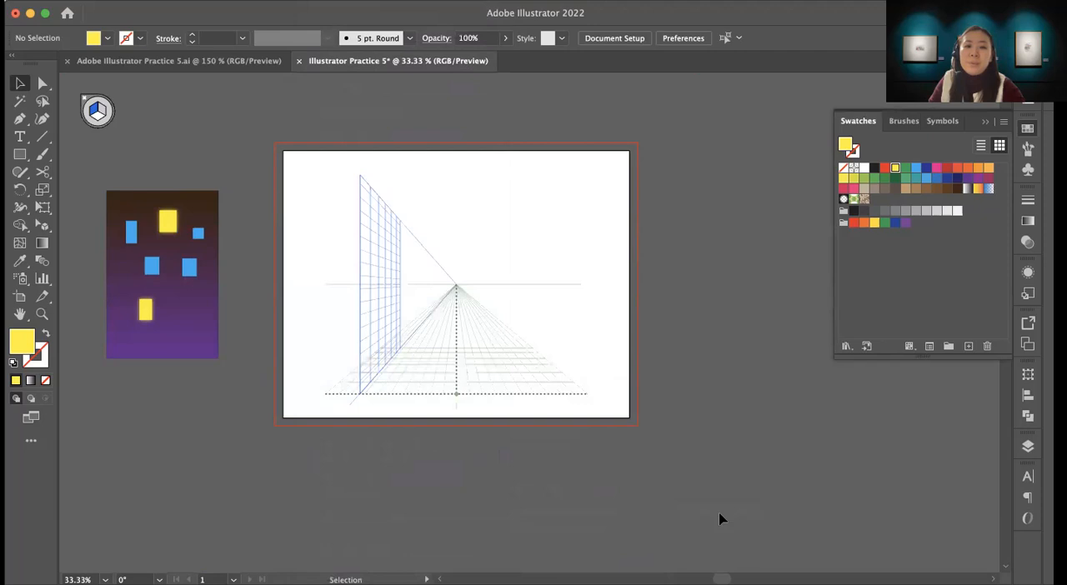
Step: Examine the one-point perspective grid's planes and vanishing point on the artboard up close
key("z")
left_click_drag(453, 395, 460, 396)
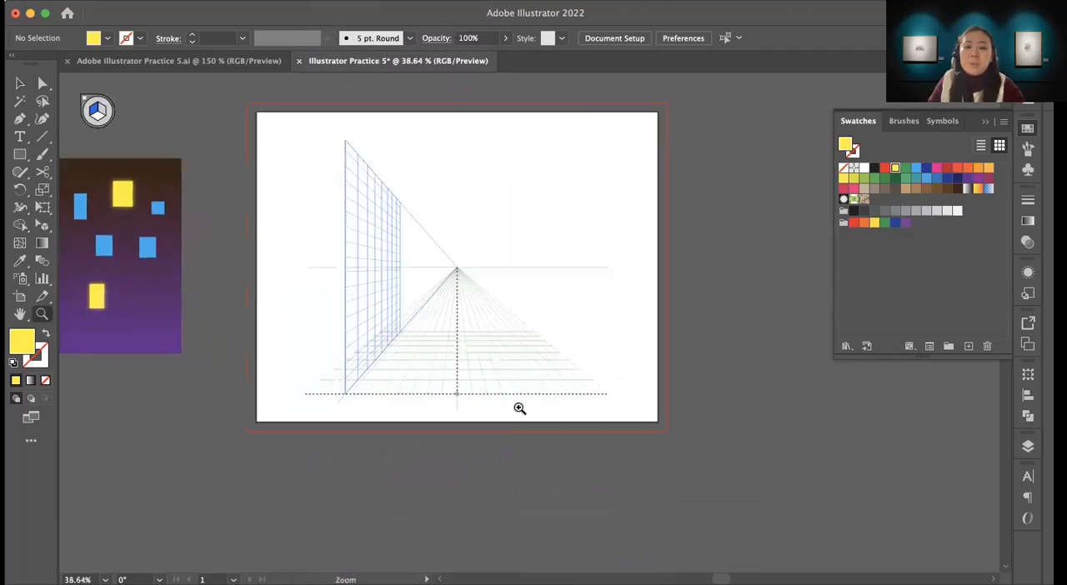
left_click(519, 408)
left_click_drag(476, 316, 475, 448)
left_click_drag(478, 371, 491, 389)
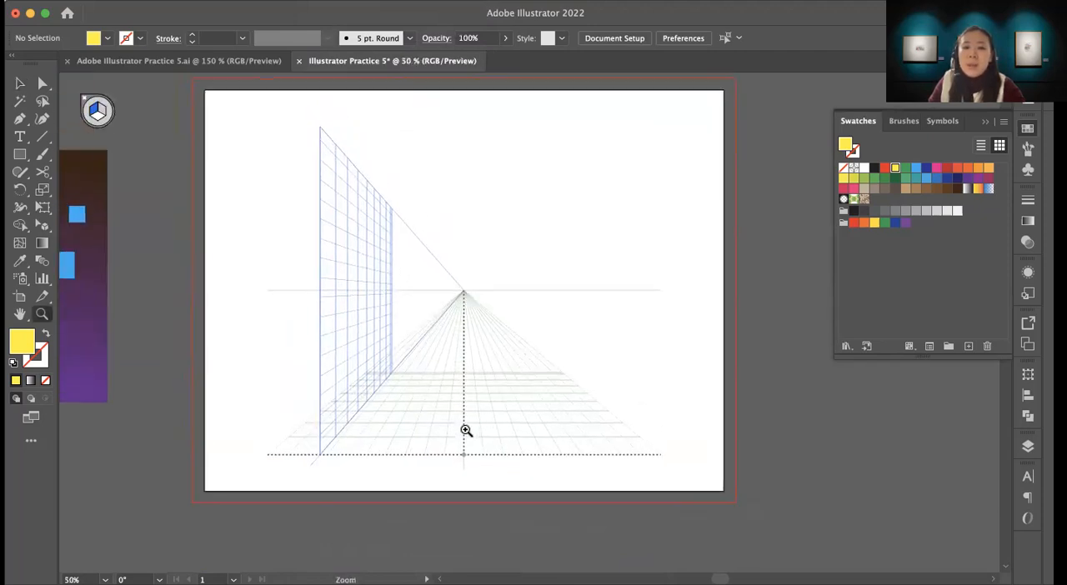
left_click(466, 431)
left_click_drag(478, 330, 448, 427)
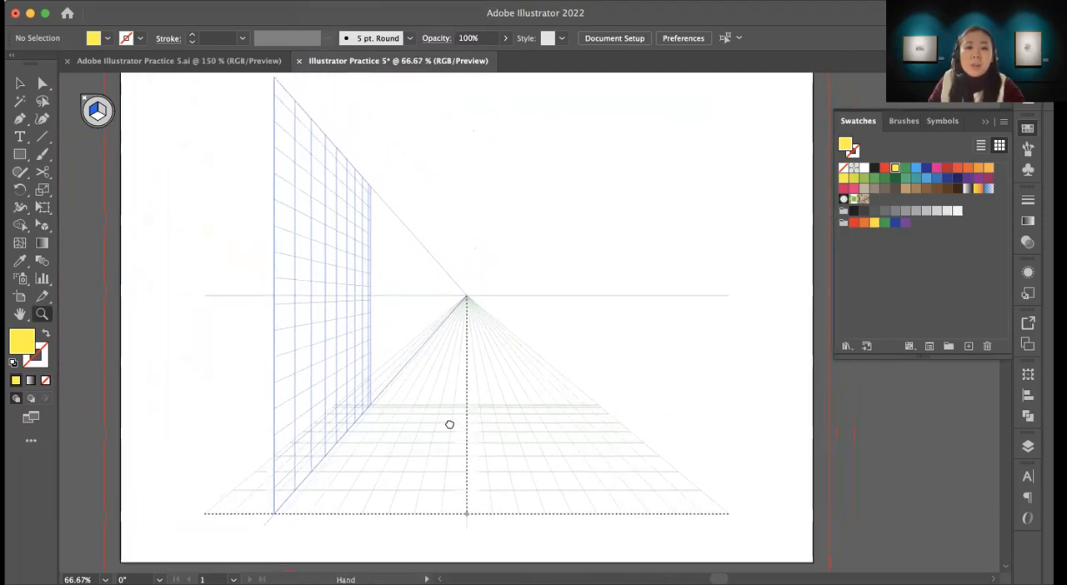
key("v")
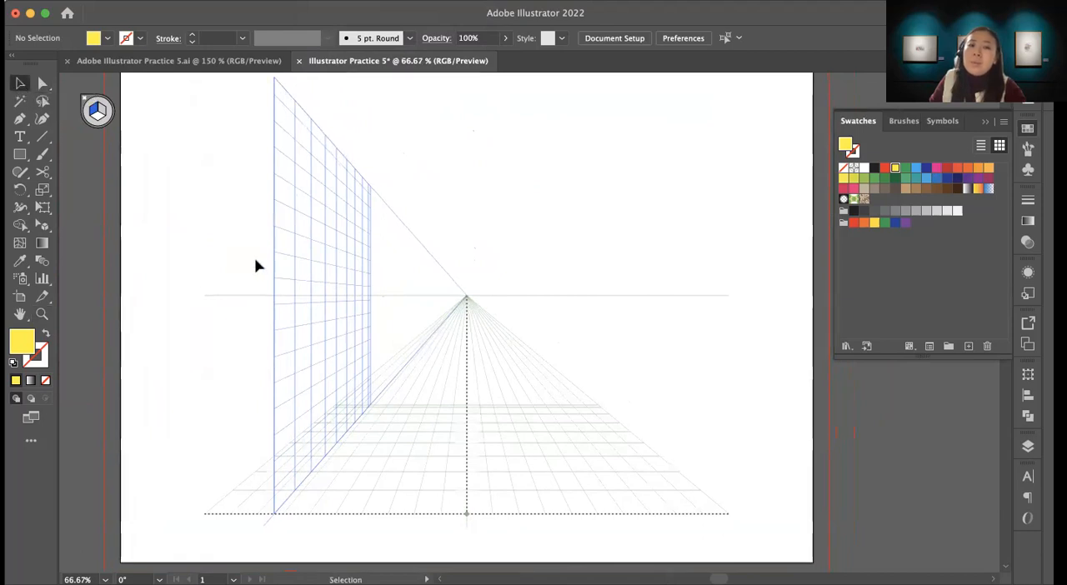
Step: Group the gradient building rectangle together with all of its windows
scroll(359, 353, "left", 5)
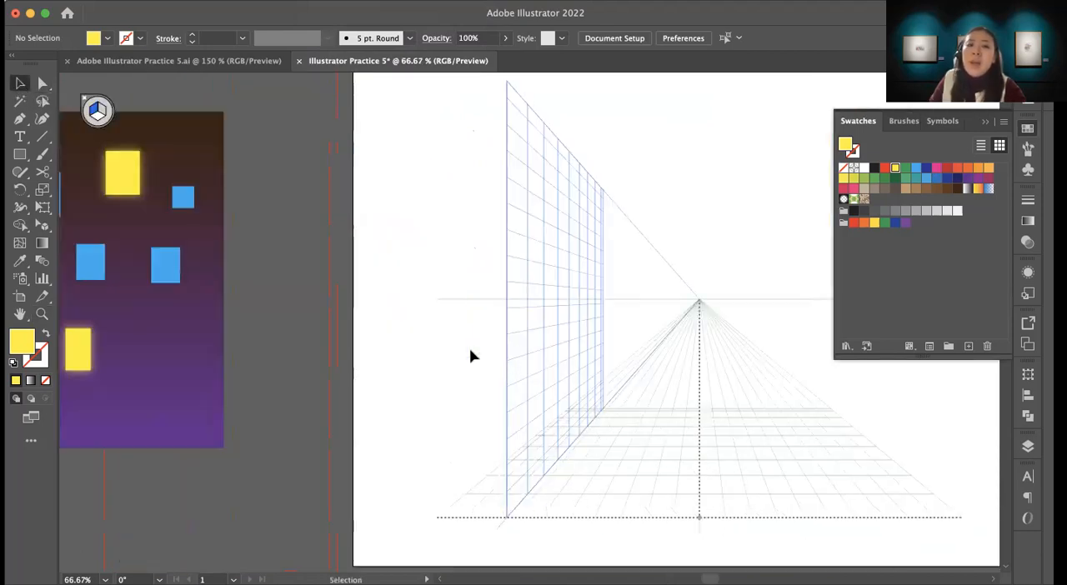
key("space")
left_click_drag(264, 289, 389, 242)
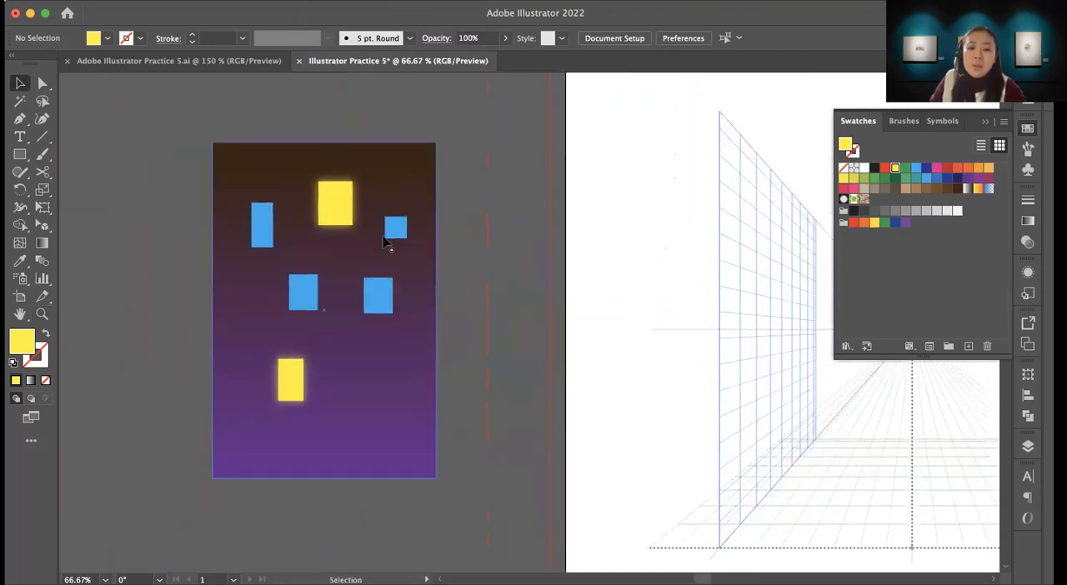
key("super+a")
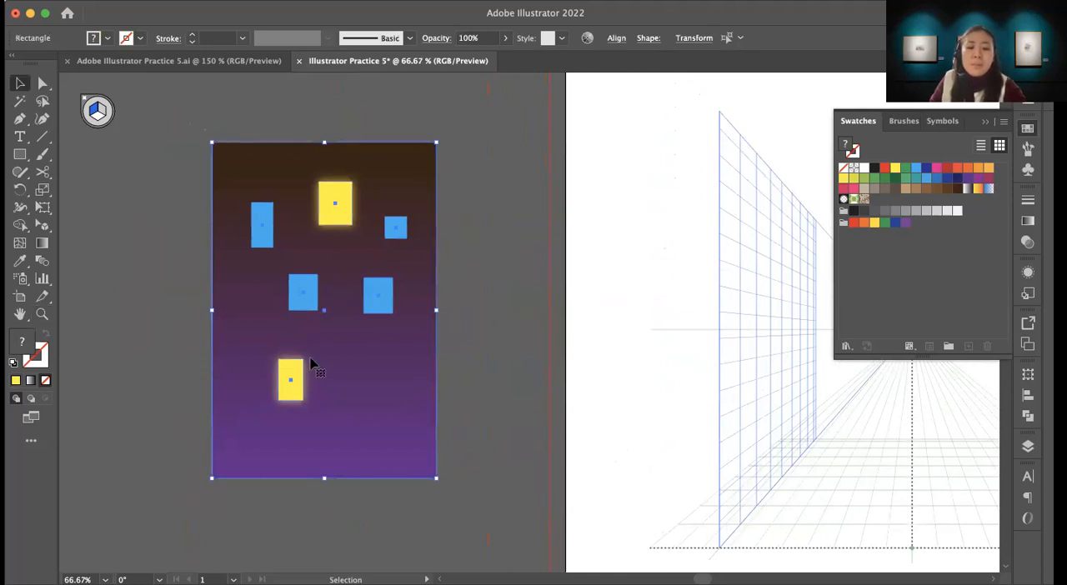
key("a")
key("super+g")
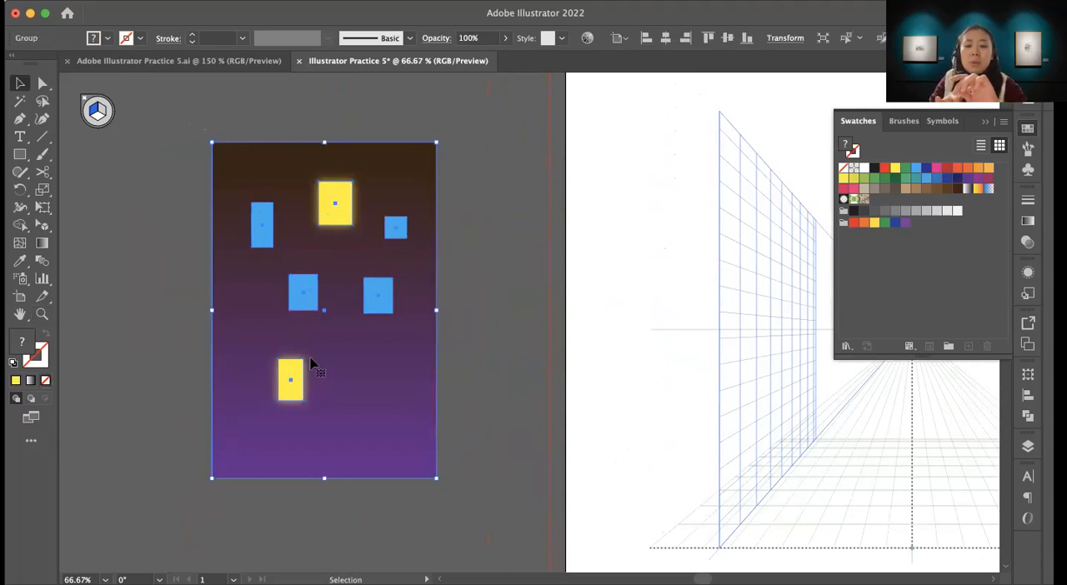
Step: Move the building group across the artboard's left edge, close beside the left plane of the perspective grid
left_click_drag(368, 402, 266, 418)
key("shift+v")
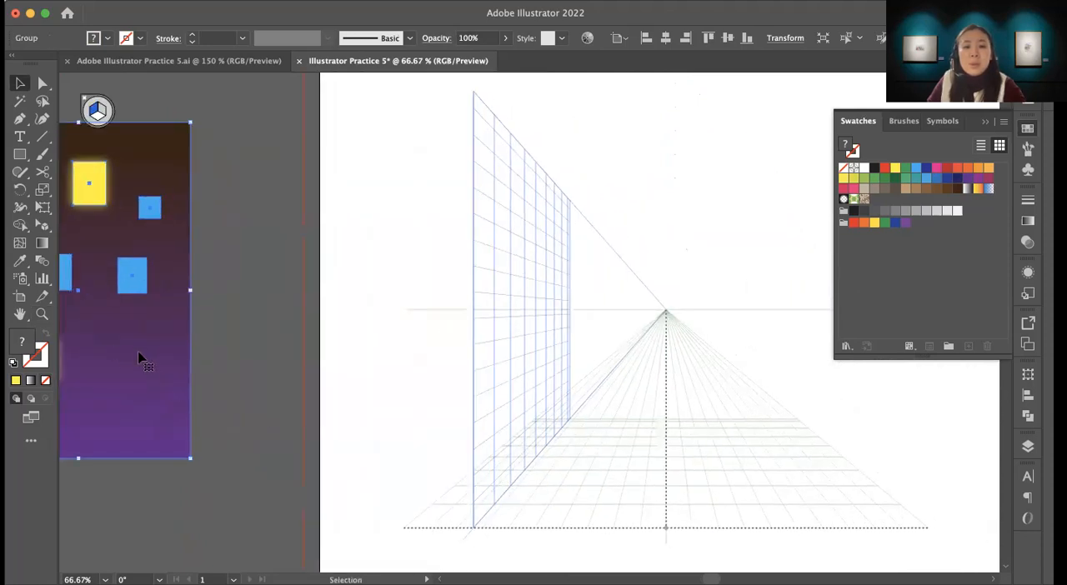
left_click_drag(148, 381, 451, 450)
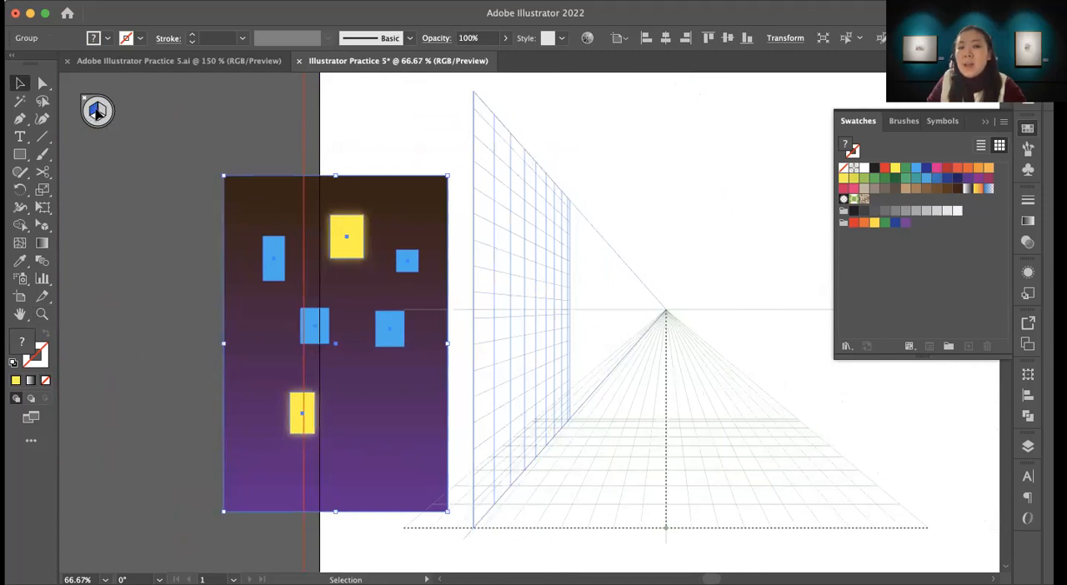
left_click_drag(272, 330, 250, 279)
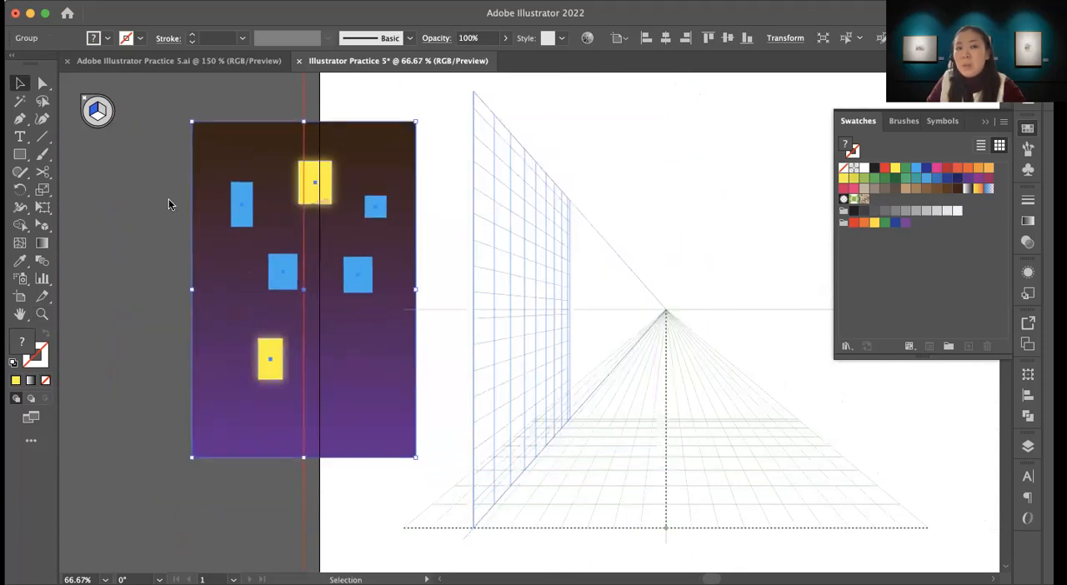
Step: Activate the Perspective Selection tool while keeping the building group selected
left_click(18, 84)
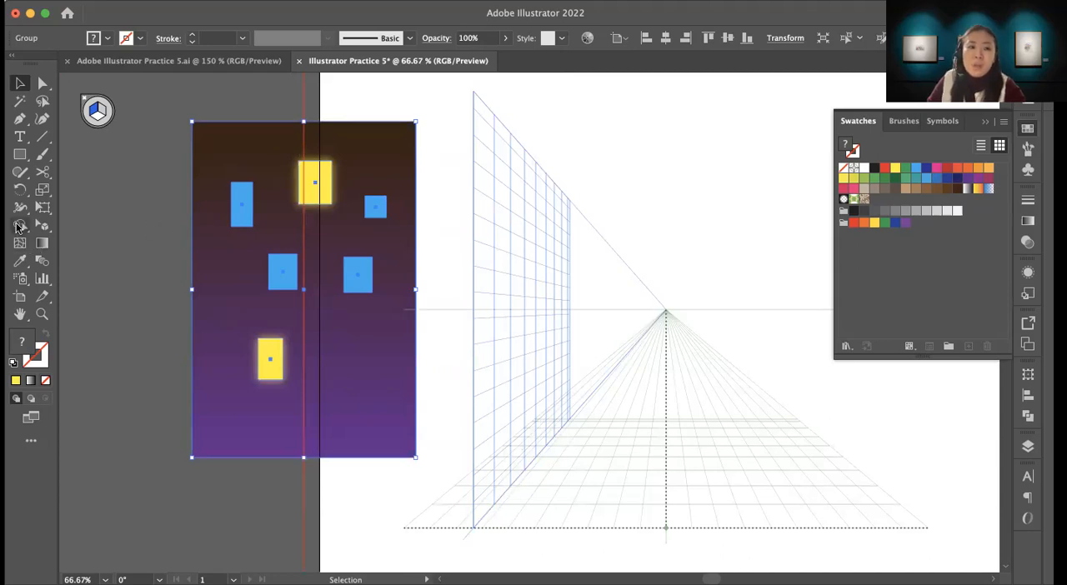
left_click(42, 225)
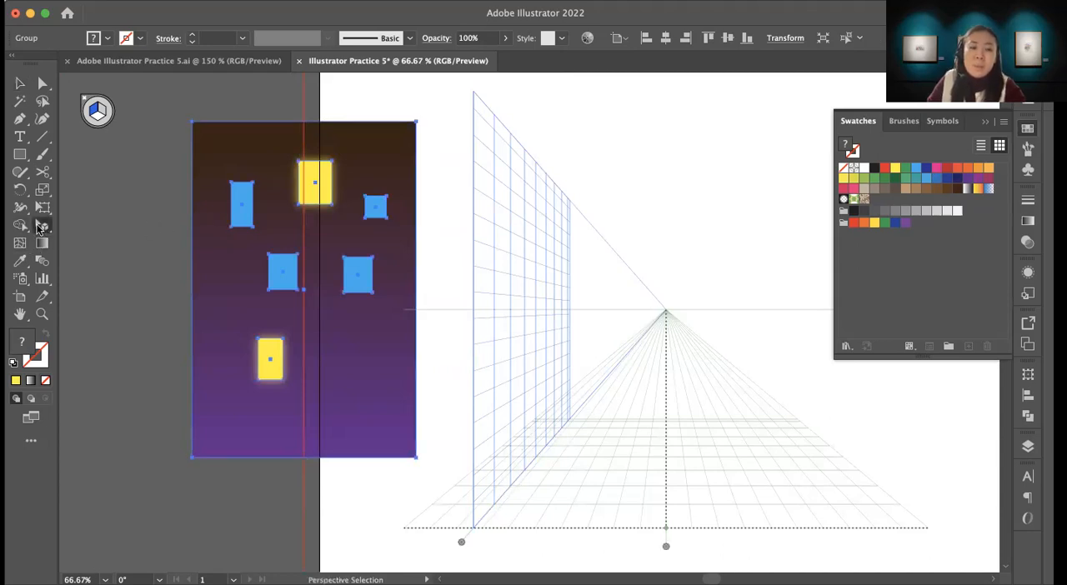
left_click(40, 229)
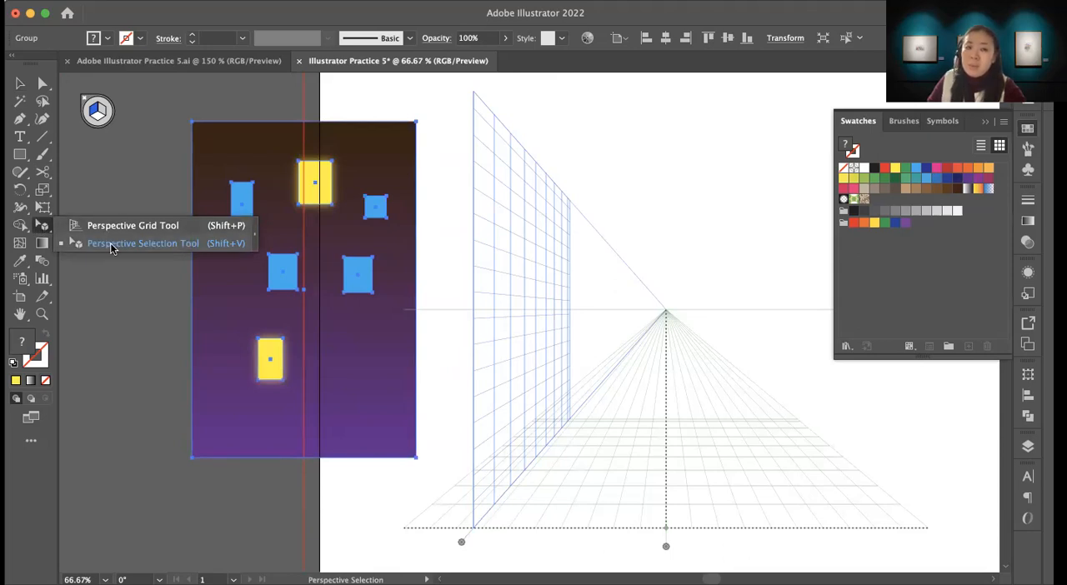
left_click(162, 244)
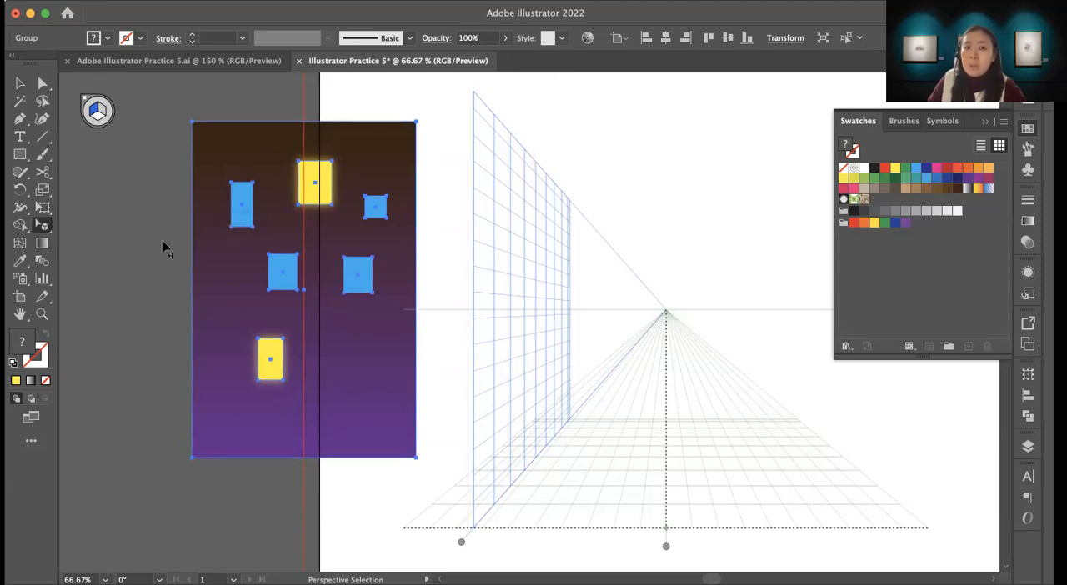
left_click(42, 227)
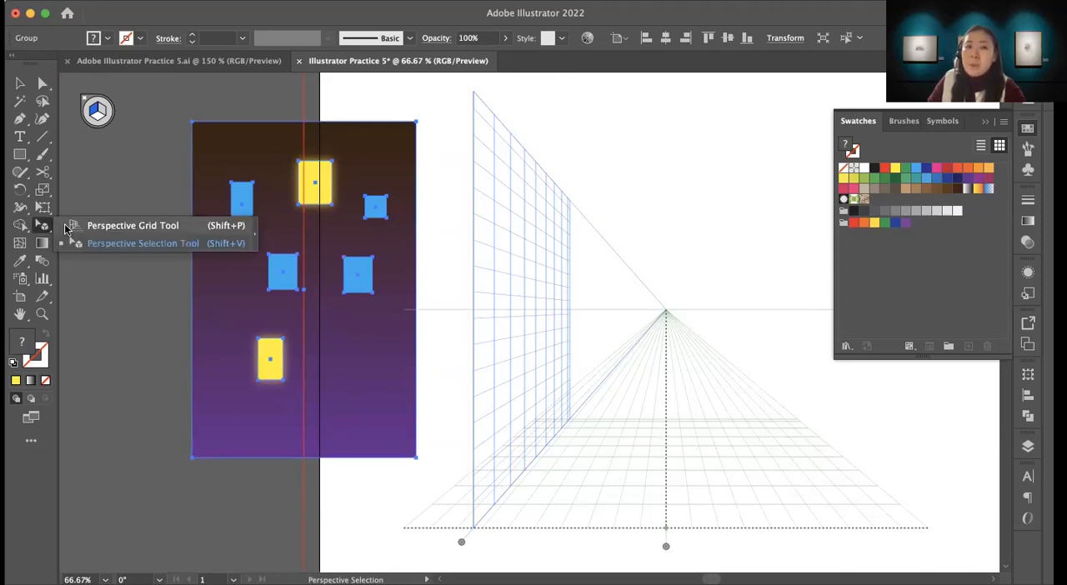
left_click(117, 245)
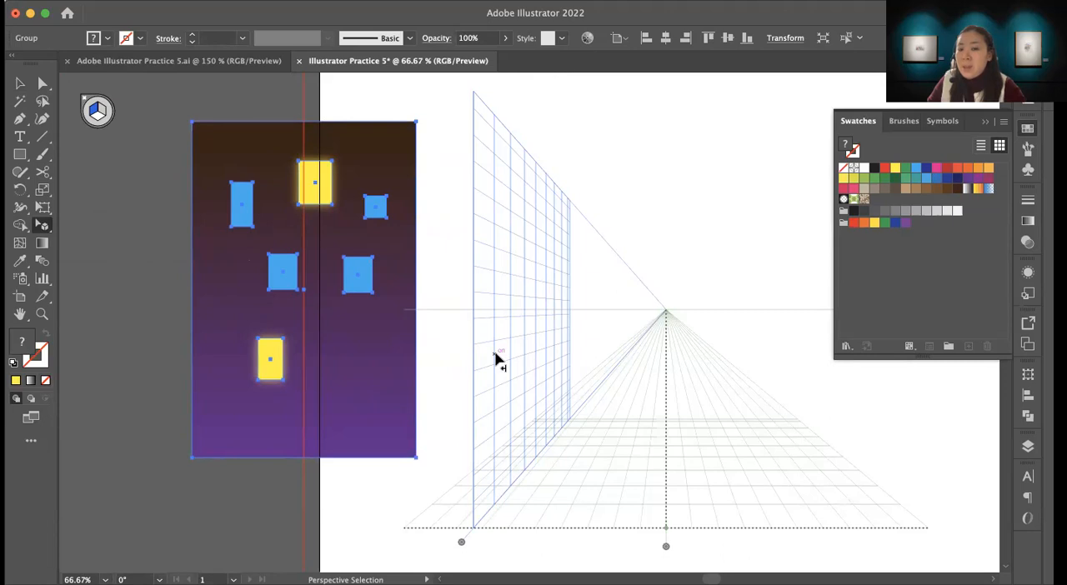
Step: Move the perspective grid's left plane outward toward the artboard's left edge to widen the street
left_click_drag(683, 409, 462, 339)
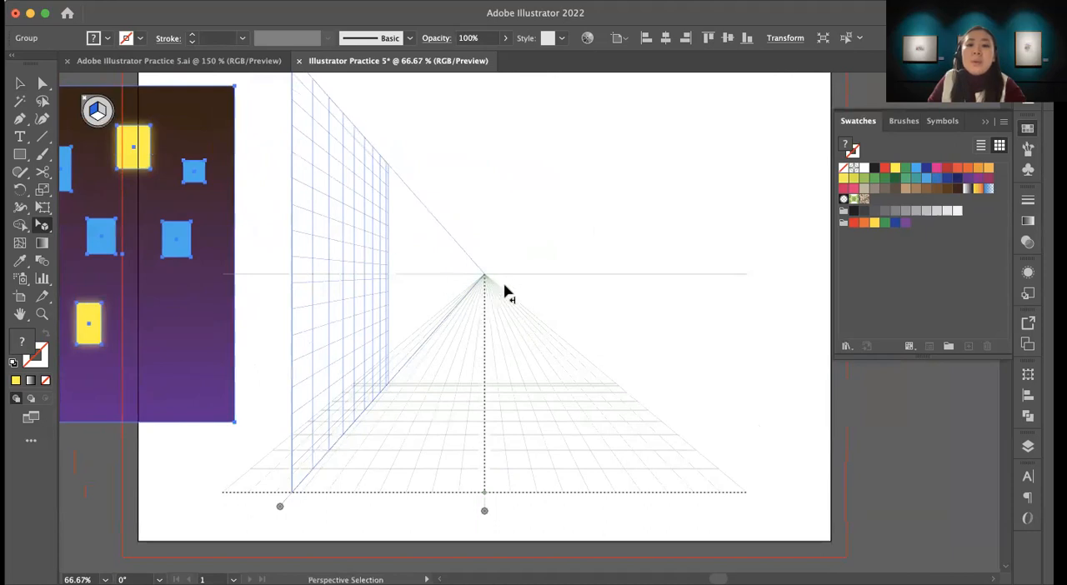
left_click_drag(472, 367, 560, 352)
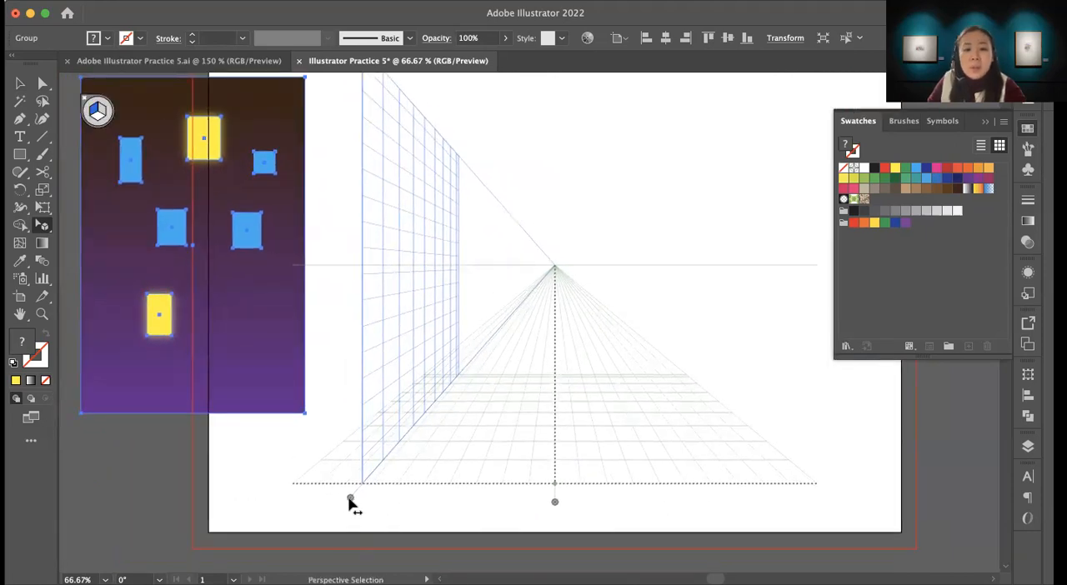
left_click_drag(351, 501, 304, 507)
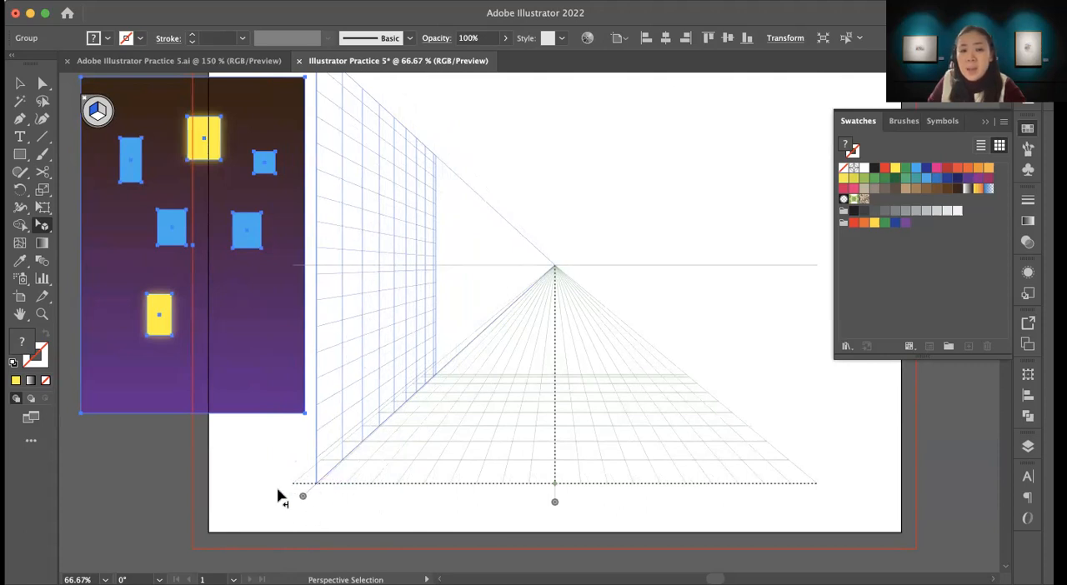
left_click_drag(304, 499, 253, 503)
left_click_drag(540, 436, 478, 480)
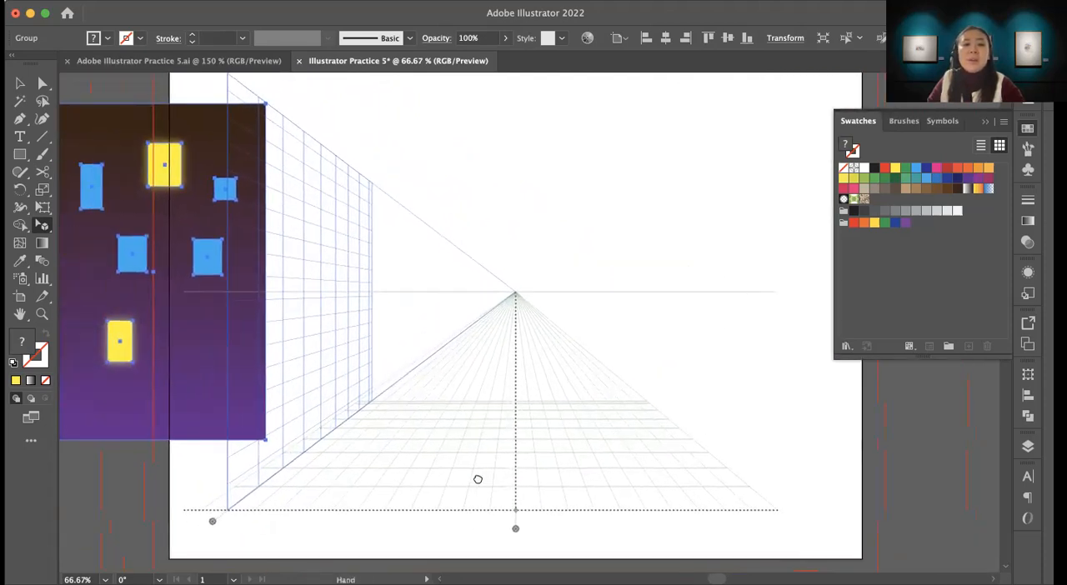
left_click_drag(444, 433, 492, 443)
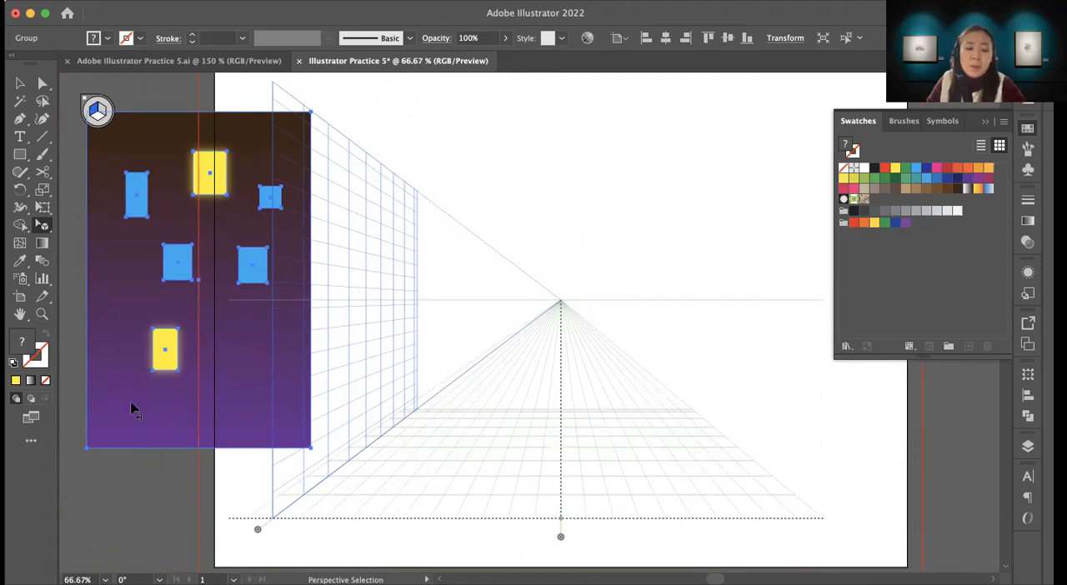
Step: Place a copy of the flat building on the grid's left plane and stretch it up to the plane's full height
left_click_drag(131, 410, 319, 458)
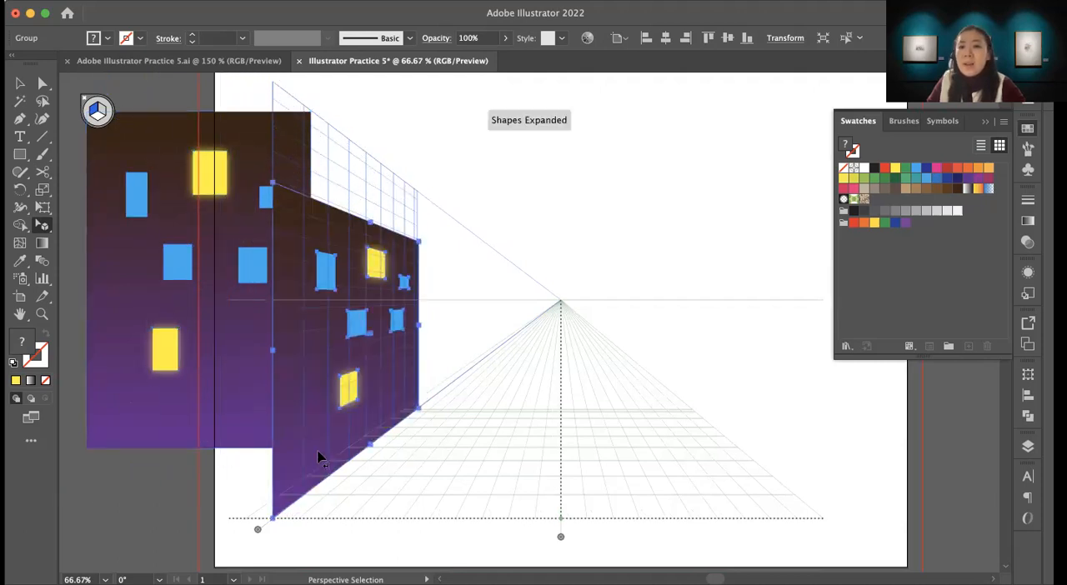
left_click_drag(370, 225, 370, 155)
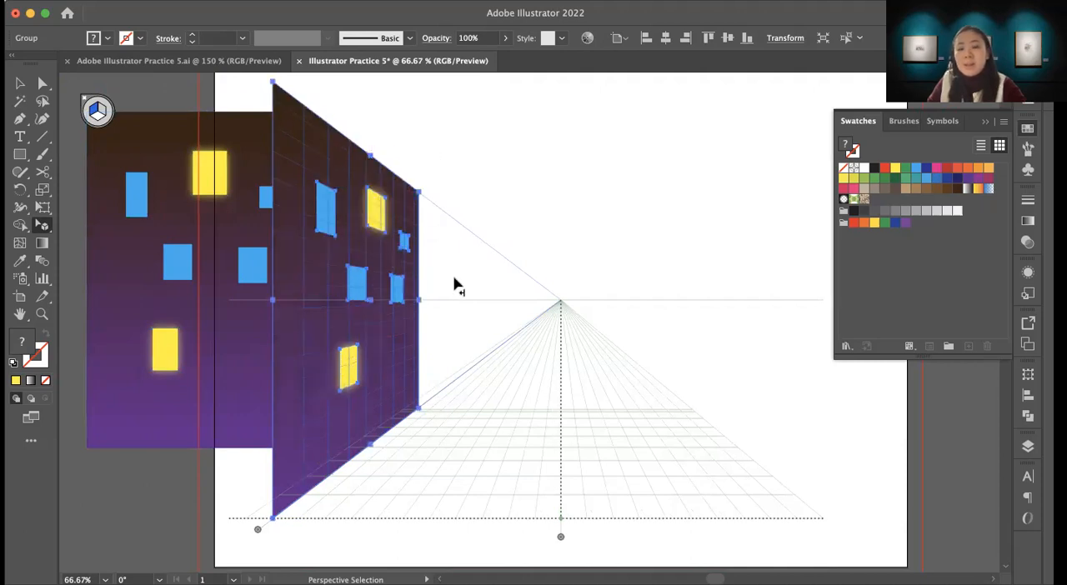
Step: Raise the perspective building's roof above the grid plane and pull its far edge in slightly to narrow it
key("space")
left_click_drag(471, 292, 561, 389)
left_click_drag(460, 252, 460, 219)
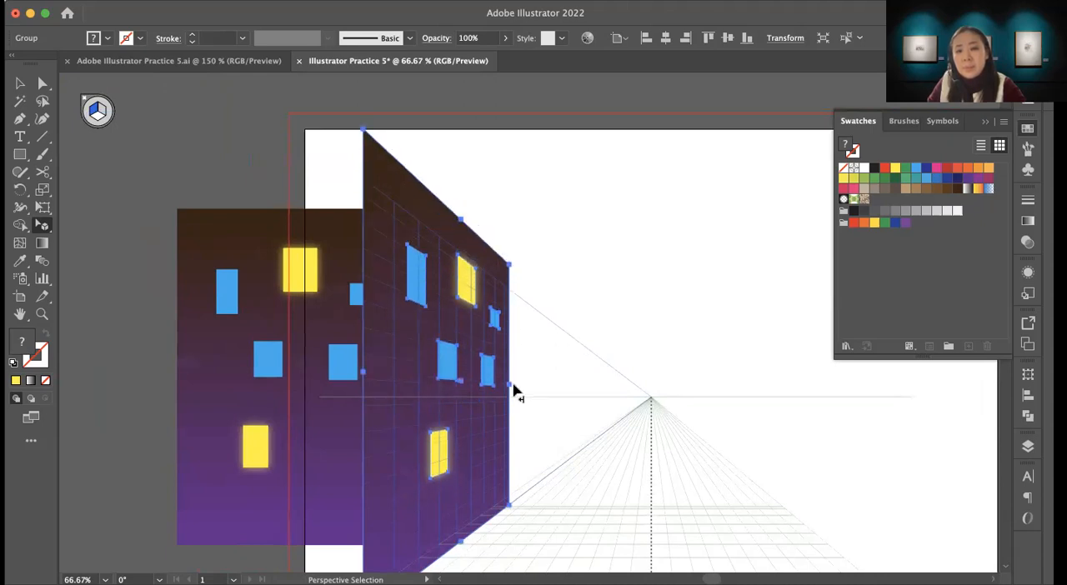
left_click_drag(511, 392, 500, 395)
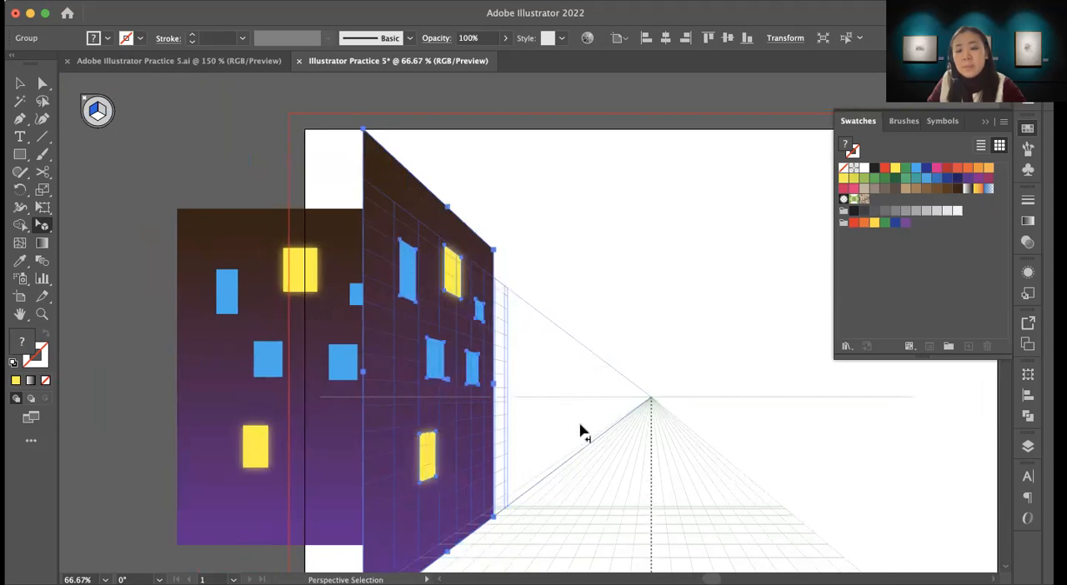
Step: Duplicate the perspective building four times along the left plane toward the vanishing point, leaving narrow gaps between the copies
key("space")
left_click_drag(545, 428, 453, 345)
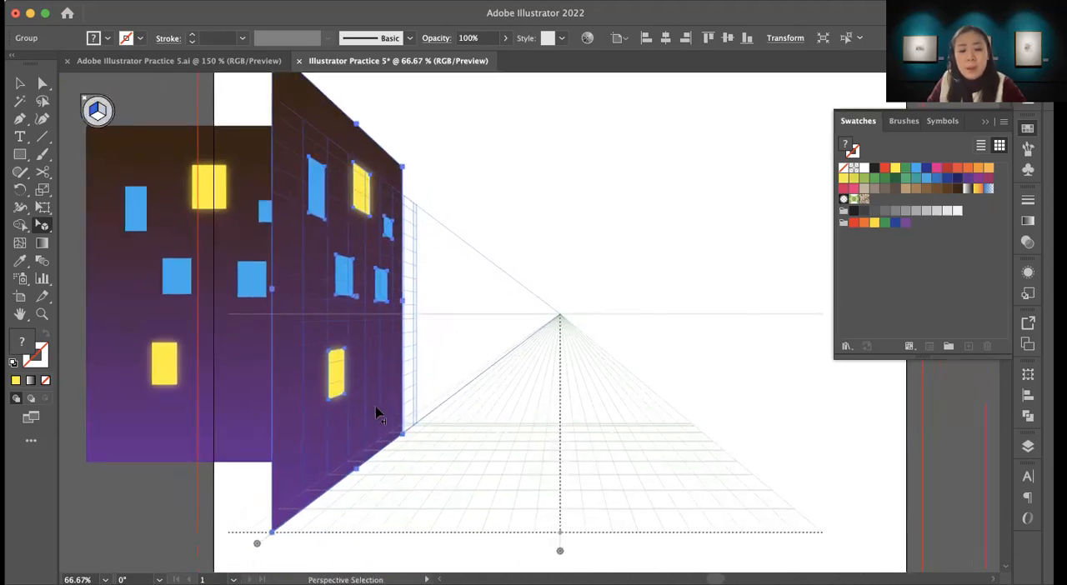
left_click_drag(371, 417, 513, 346)
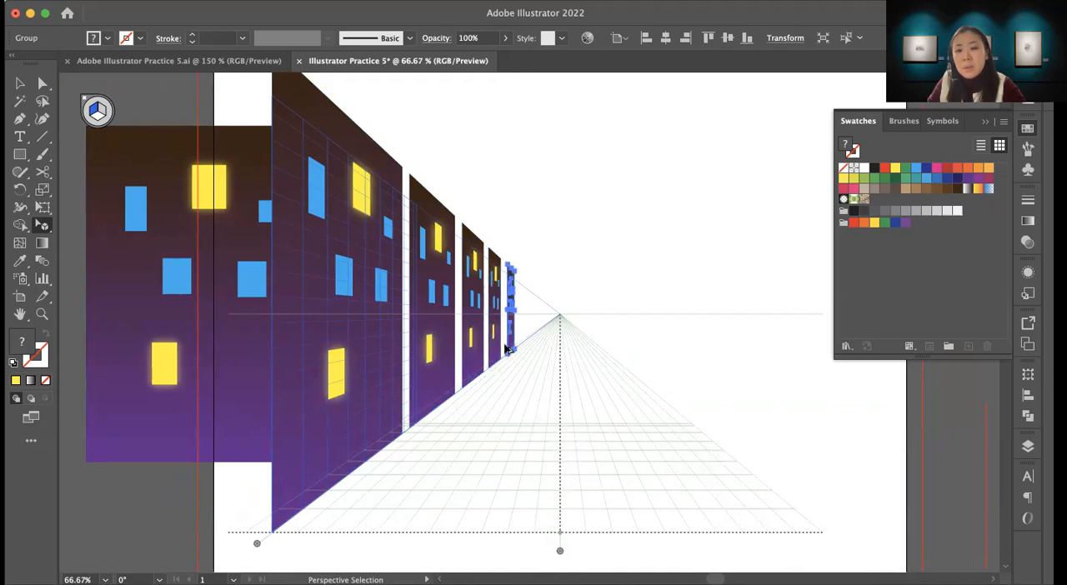
Step: Widen the farthest building copy in perspective on both sides, bringing its near edge close to the neighbouring building
left_click_drag(518, 305, 518, 328)
key("z")
double_click(520, 310)
left_click(556, 358)
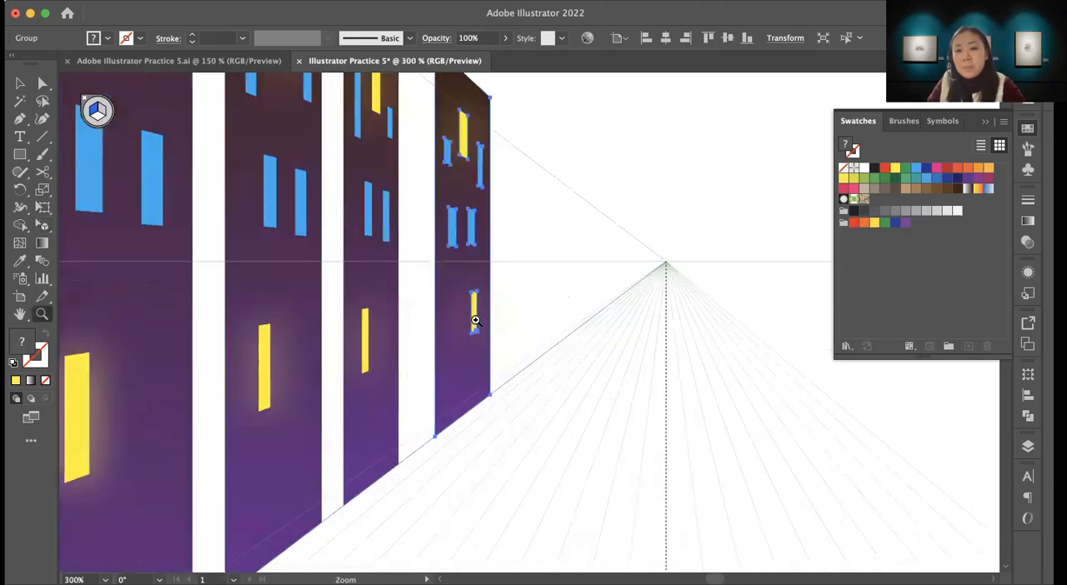
key("v")
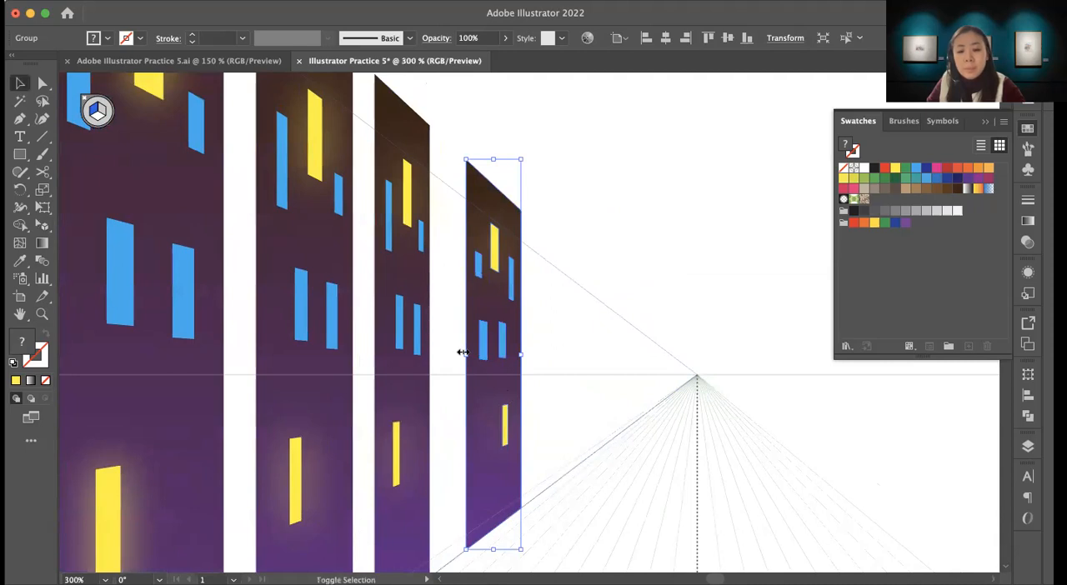
key("shift+v")
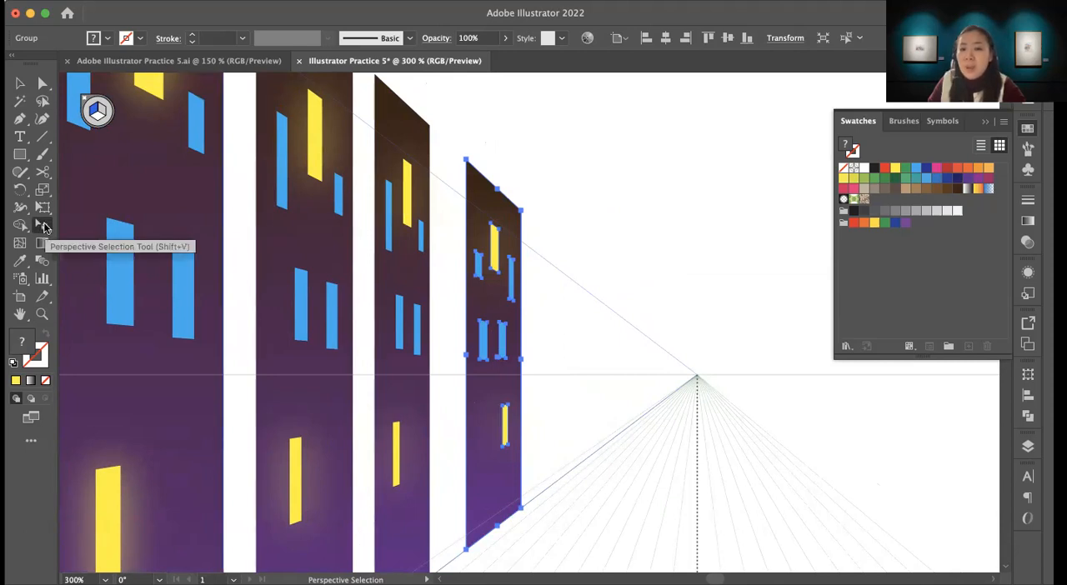
left_click_drag(476, 365, 444, 364)
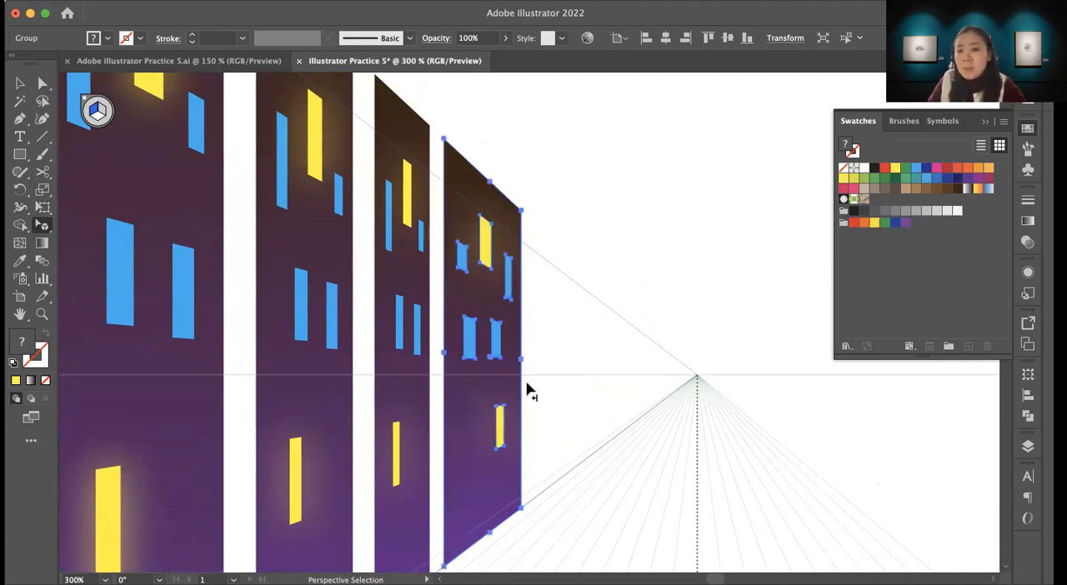
left_click_drag(523, 364, 567, 372)
left_click_drag(502, 341, 511, 366)
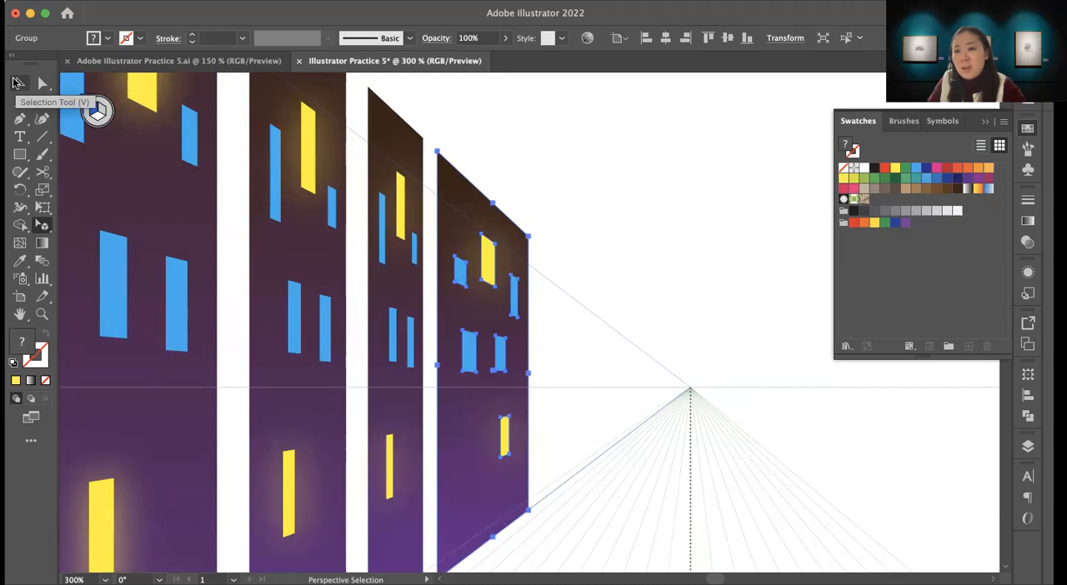
Step: Try to resize the farthest building with the regular Selection tool instead of in perspective
left_click(15, 83)
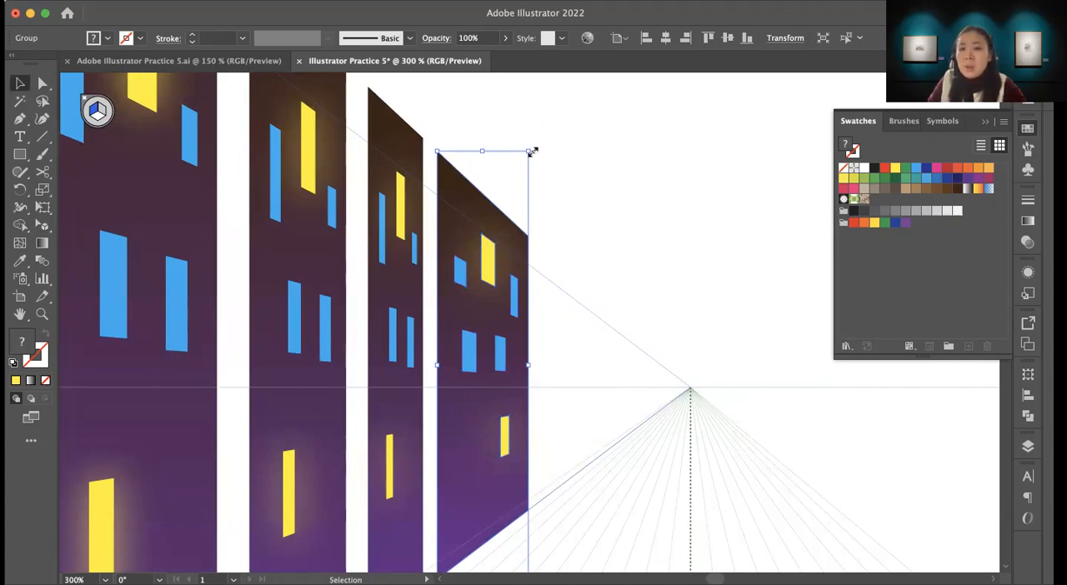
left_click_drag(530, 157, 566, 110)
left_click(504, 252)
left_click_drag(528, 152, 521, 185)
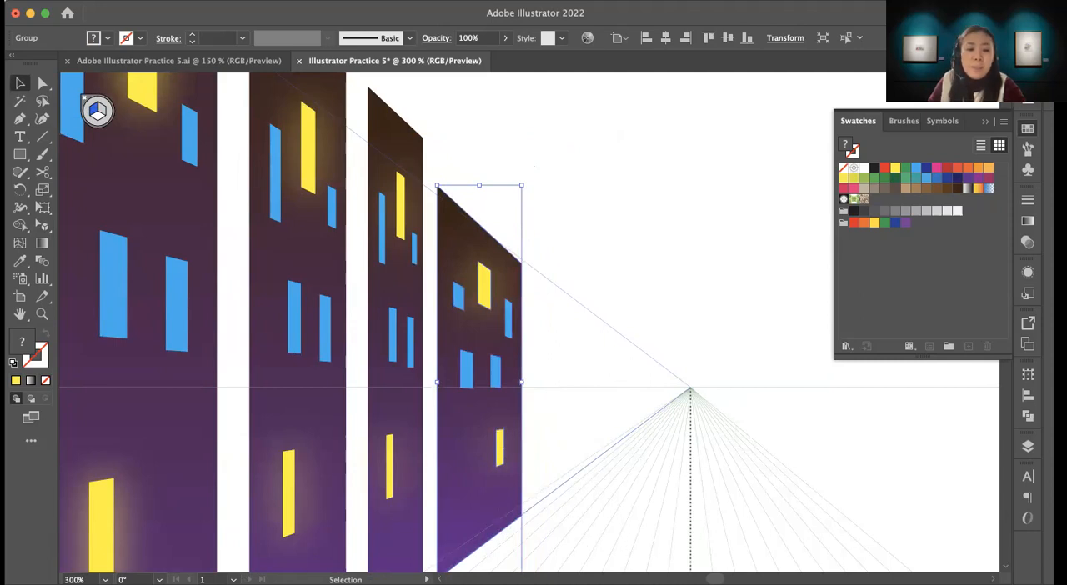
left_click_drag(479, 185, 479, 149)
scroll(584, 450, "down", 3)
scroll(584, 450, "right", 3)
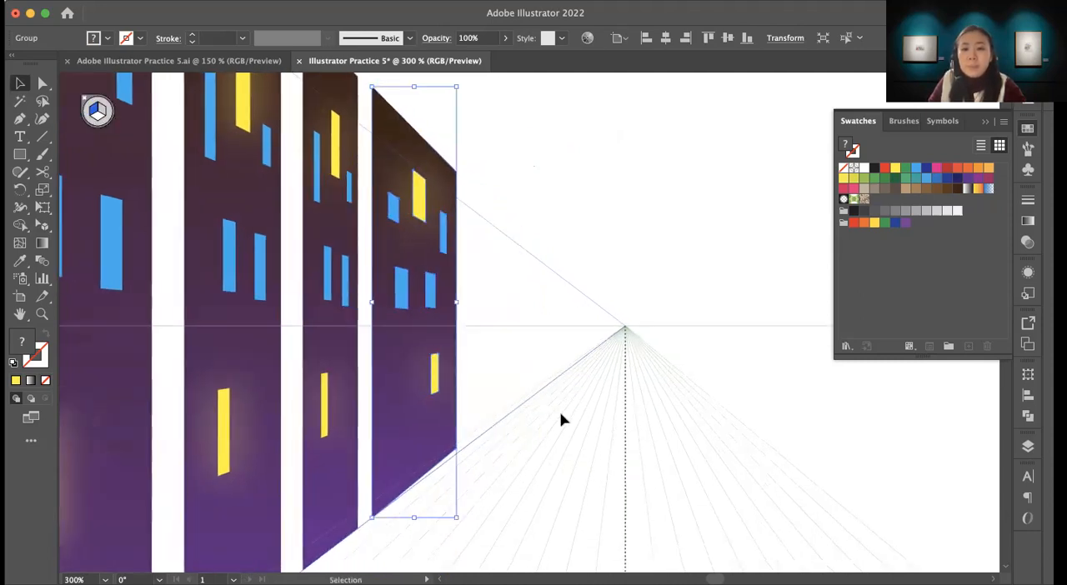
Step: Undo the regular Selection tool's resizing of the farthest building
scroll(562, 419, "up", 1)
key("super+z")
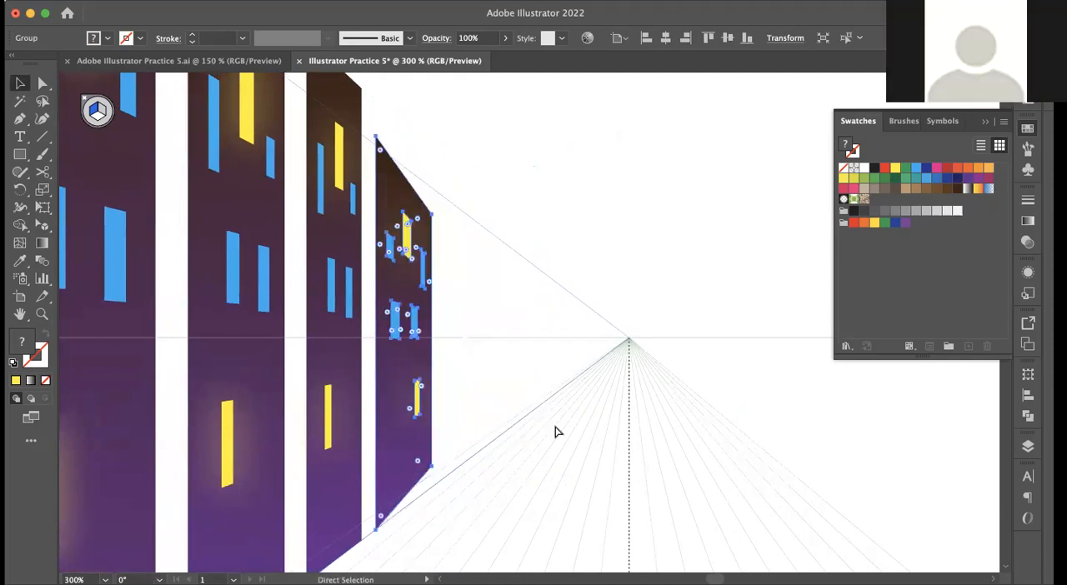
key("super+shift+z")
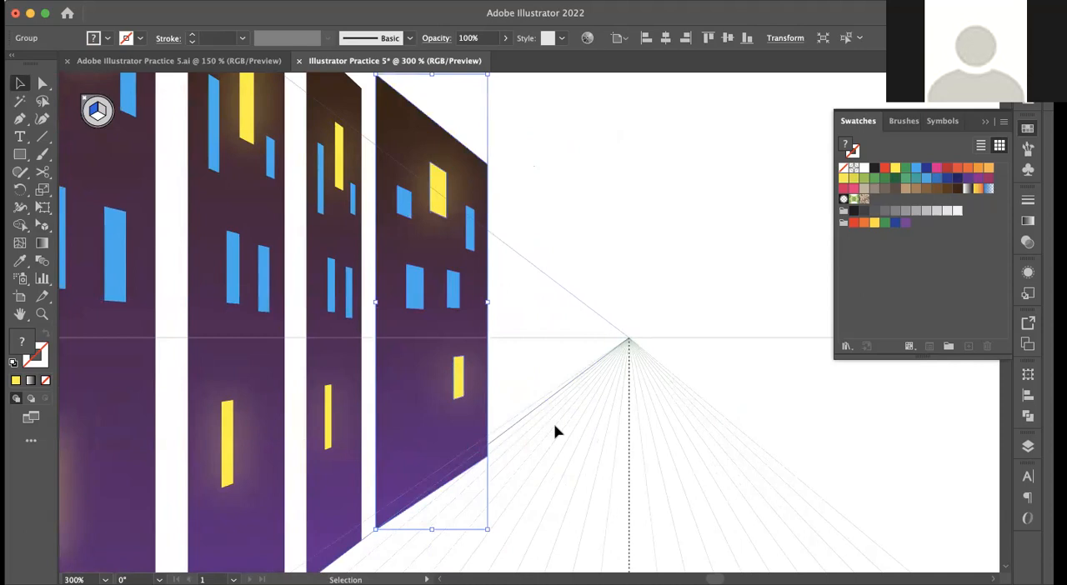
scroll(509, 436, "down", 3)
scroll(508, 436, "left", 5)
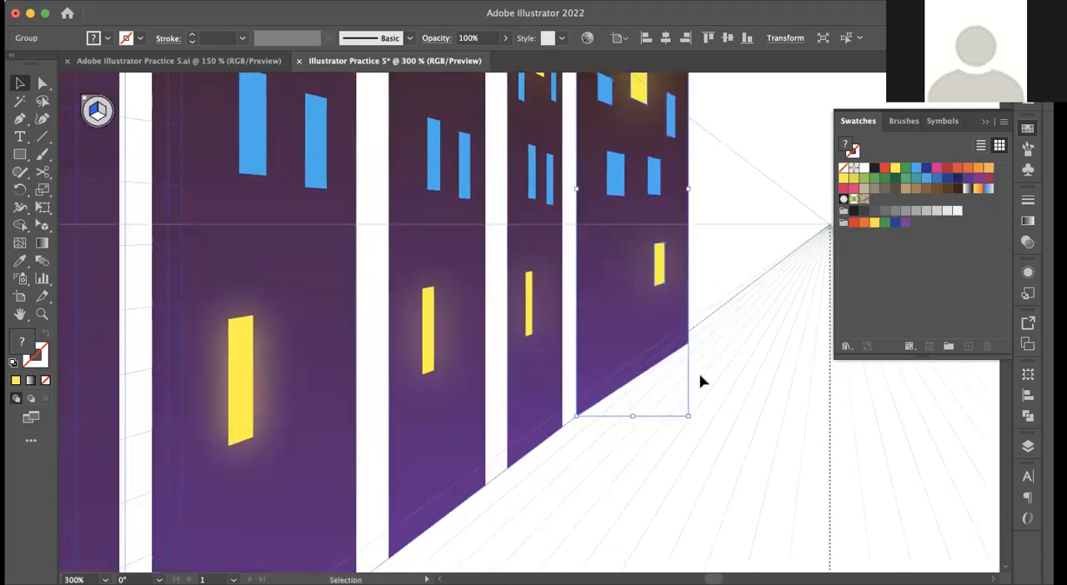
key("super+z")
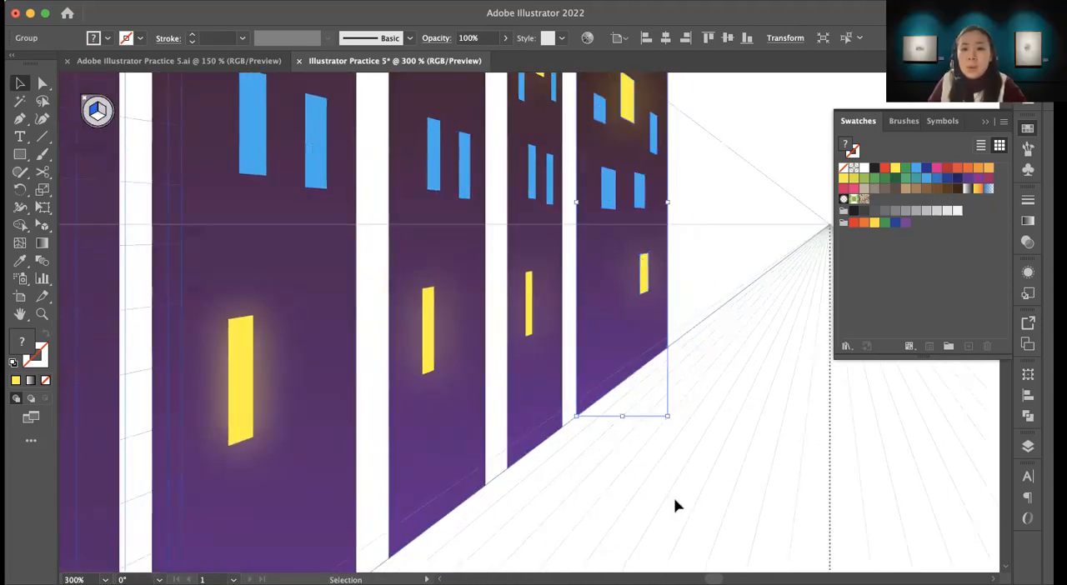
Step: Examine the row of buildings along the left plane, from the nearest bases to the vanishing point
scroll(620, 495, "down", 10)
key("z")
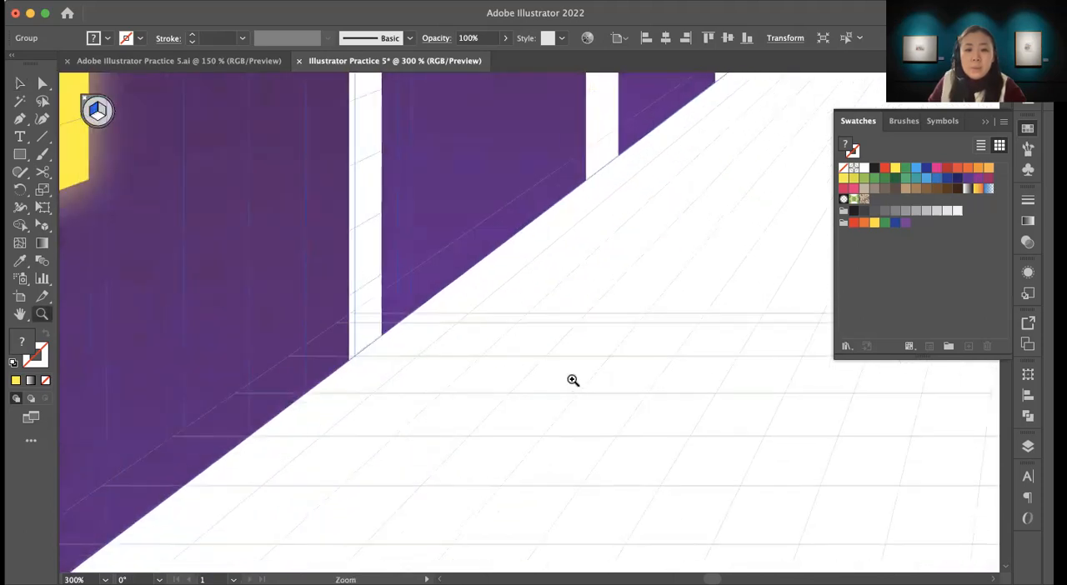
left_click(573, 381, "alt")
left_click(573, 381, "alt")
scroll(505, 409, "up", 3)
scroll(505, 409, "left", 5)
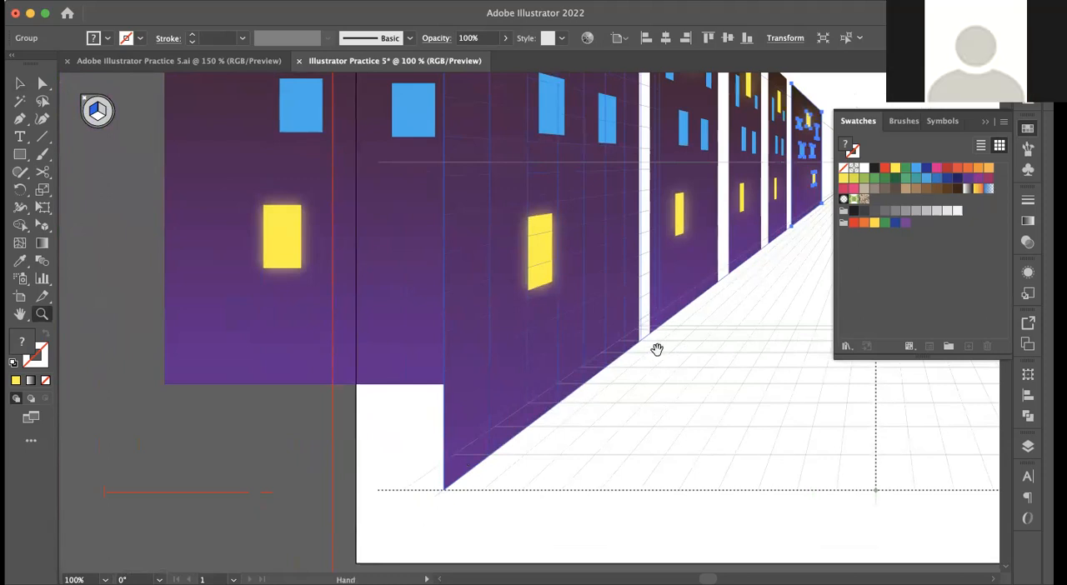
scroll(658, 350, "up", 4)
scroll(657, 350, "right", 8)
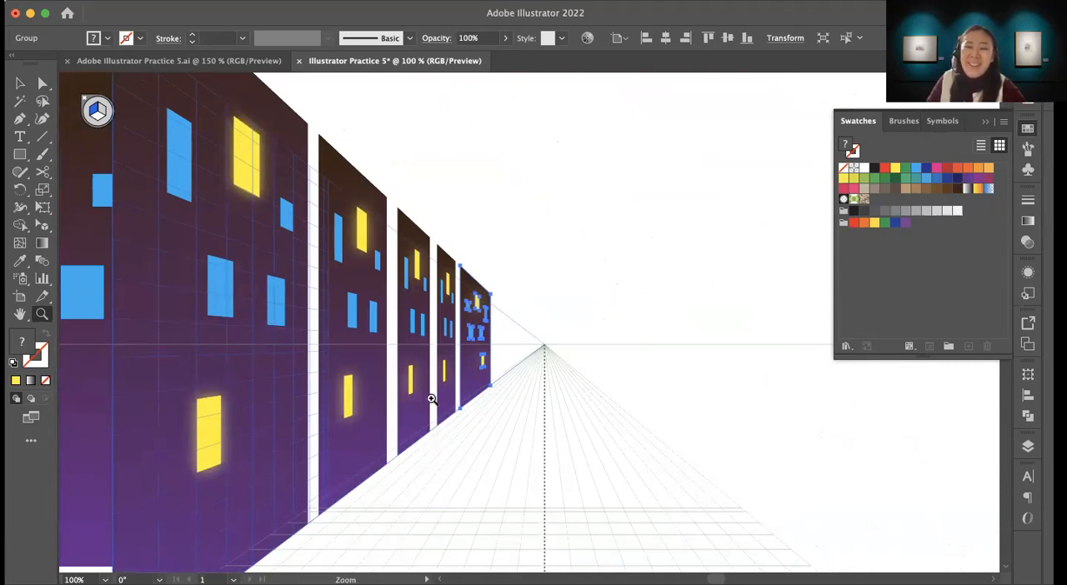
scroll(576, 435, "down", 2)
scroll(576, 435, "left", 2)
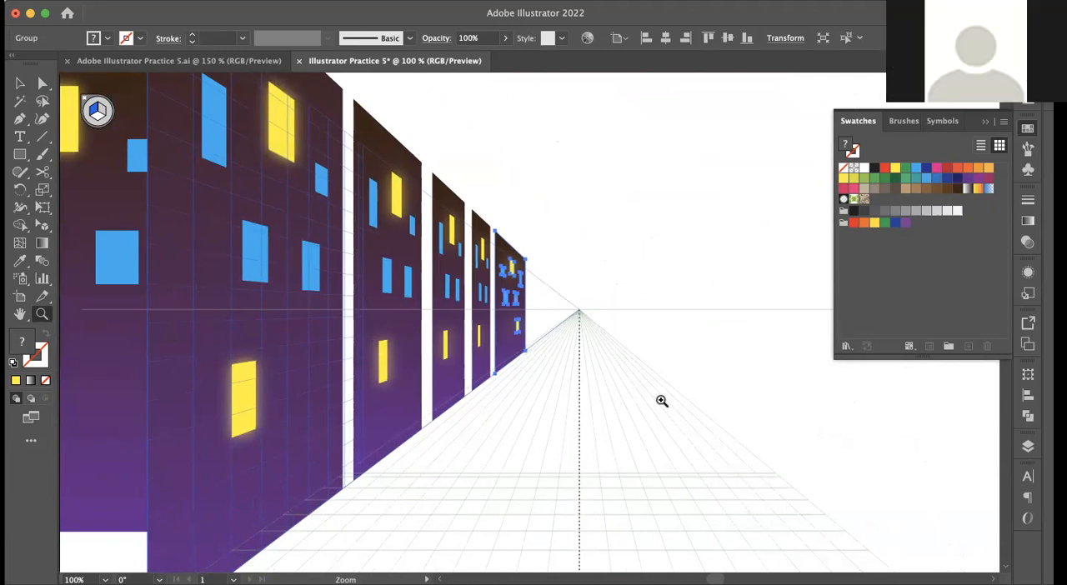
Step: Duplicate the farthest building two more times along the left plane, continuing the row toward the vanishing point
left_click(558, 346)
left_click(558, 346)
key("space")
left_click_drag(483, 261, 504, 434)
left_click(489, 418)
key("space")
left_click_drag(481, 336, 510, 376)
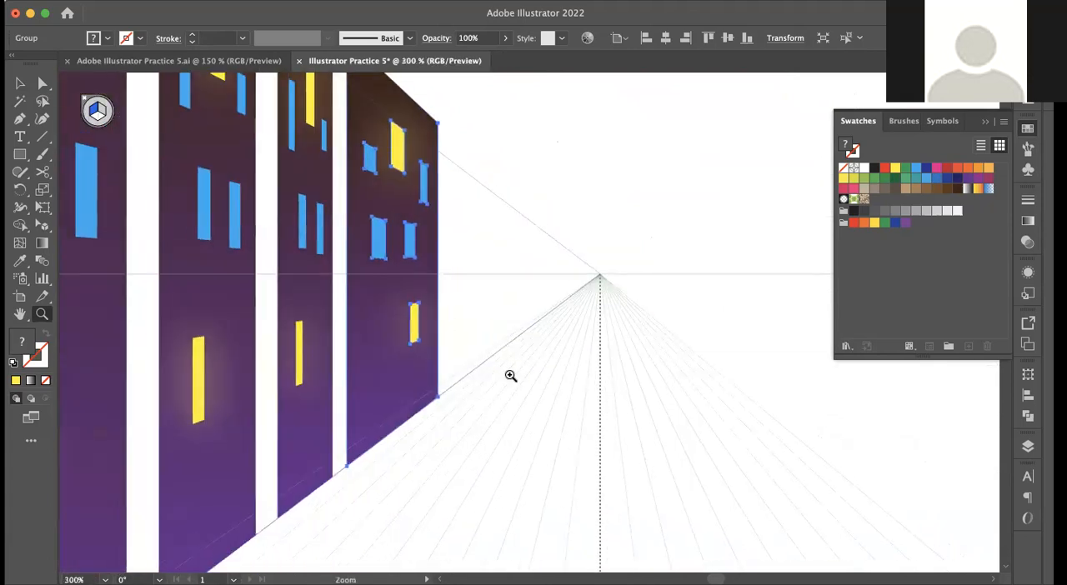
key("space")
left_click_drag(511, 307, 555, 397)
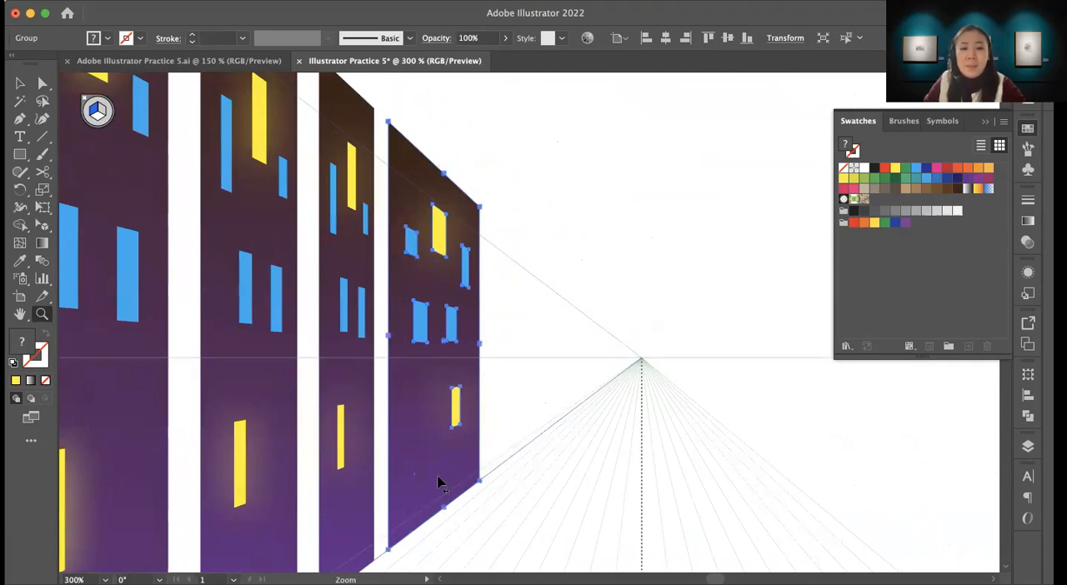
key("shift+v")
left_click_drag(424, 486, 556, 417)
mouse_move(565, 356)
left_mouse_down()
mouse_move(584, 351)
mouse_move(568, 360)
left_mouse_up()
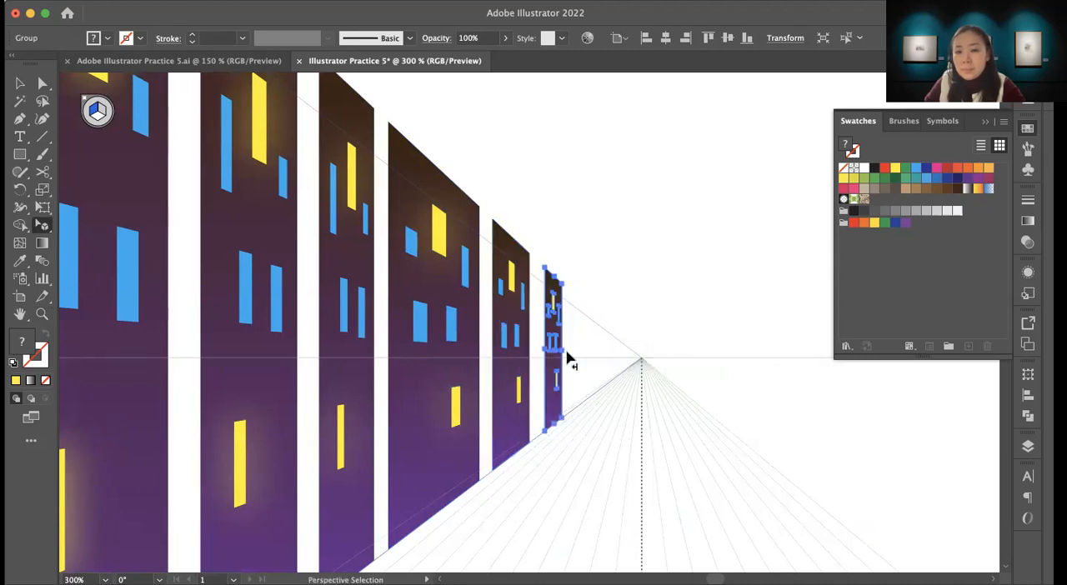
Step: Widen the last building in the row so that it reaches closer to the vanishing point
key("z")
left_click(561, 358)
left_click(582, 373)
key("space")
key("v")
left_click_drag(517, 332, 555, 360)
key("shift+v")
key("z")
left_click(542, 430, "alt")
left_click(542, 429, "alt")
left_click(542, 429, "alt")
left_click(542, 429, "alt")
left_click(542, 429, "alt")
key("space")
left_click_drag(398, 241, 485, 482)
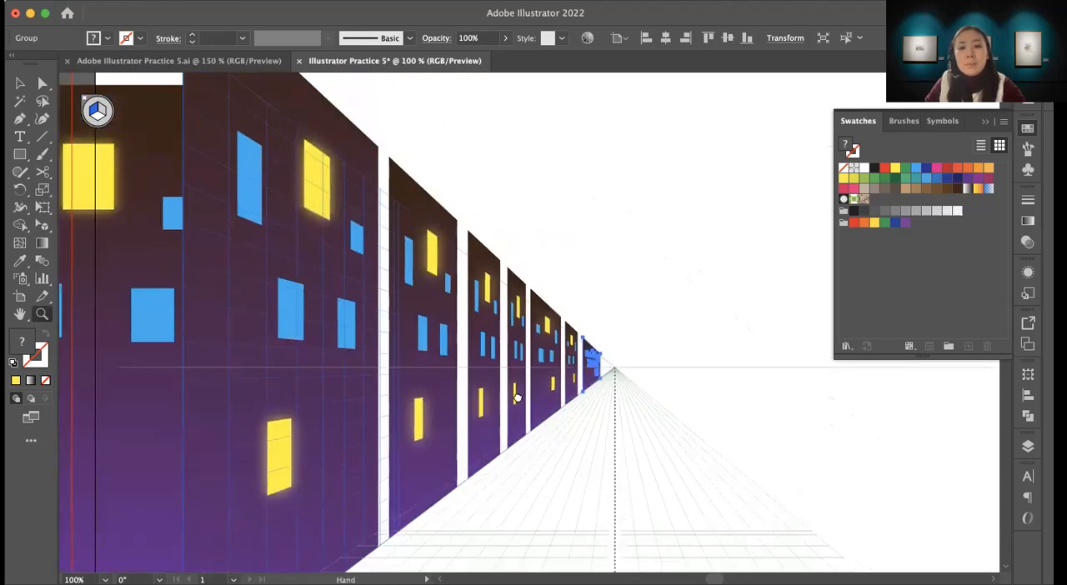
Step: Raise the roof of the second building in the row so that it stands taller than its neighbours' roofline
scroll(500, 417, "up", 4)
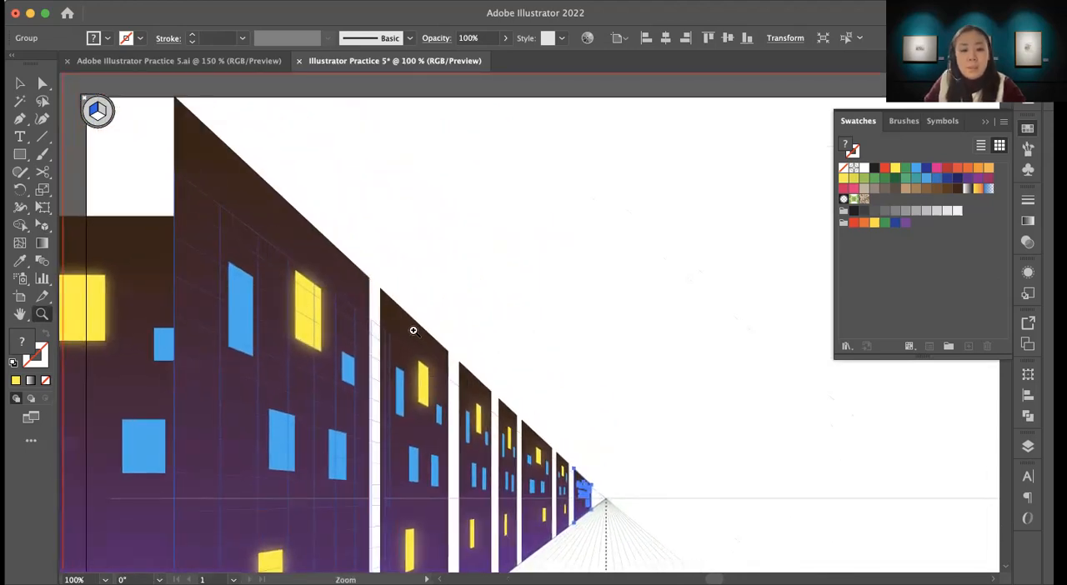
key("shift+v")
left_click(417, 341)
left_click_drag(424, 315, 424, 281)
Step: Delete the narrow fourth building from the row along the left plane
left_click(479, 413)
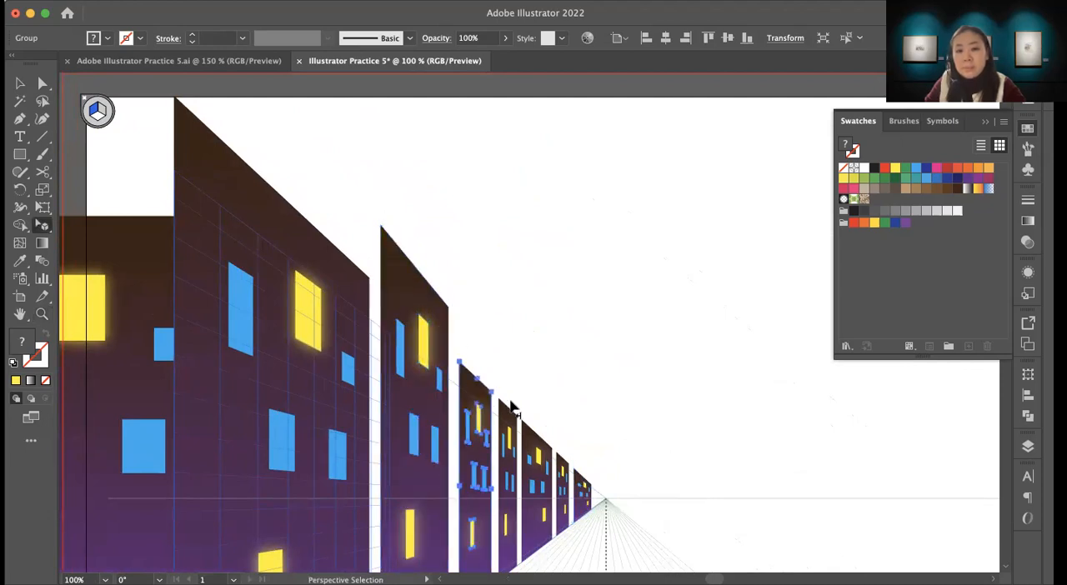
left_click(510, 434)
key("Delete")
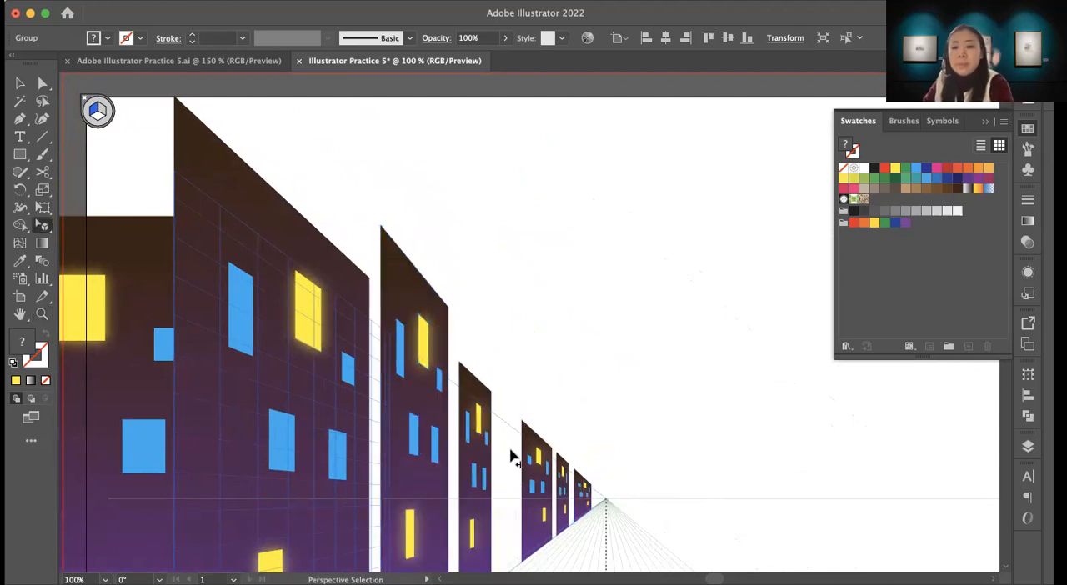
Step: Widen the third building in the left row toward the vanishing point to fill the empty gap
left_click(512, 457)
mouse_move(484, 500)
left_mouse_down()
mouse_move(508, 495)
mouse_move(494, 497)
left_mouse_up()
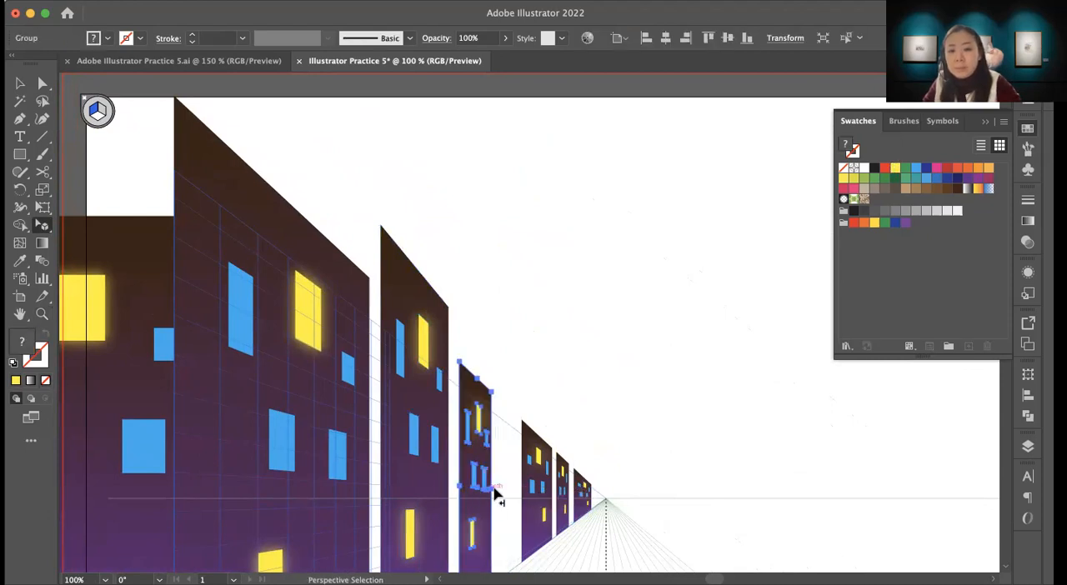
key("z")
double_click(491, 491)
key("space")
left_click_drag(532, 174, 399, 481)
key("space")
left_click_drag(426, 397, 476, 412)
Step: Raise the roofs of the third, fourth and fifth buildings in the left row to vary the skyline
key("shift+v")
scroll(434, 293, "up", 3)
left_click_drag(434, 315, 435, 274)
scroll(455, 374, "right", 3)
left_click(421, 391)
left_click_drag(428, 380, 431, 316)
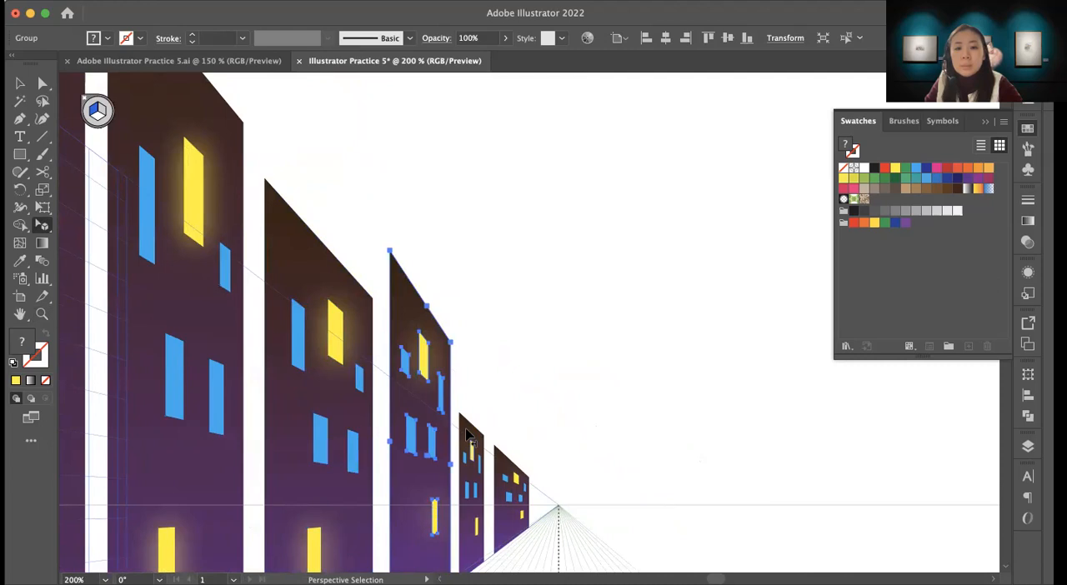
scroll(468, 435, "down", 3)
left_click(483, 340)
left_click_drag(488, 333, 483, 322)
Step: Move the left perspective plane across the vanishing point to the opposite side of the street
key("z")
left_click(457, 398, "alt")
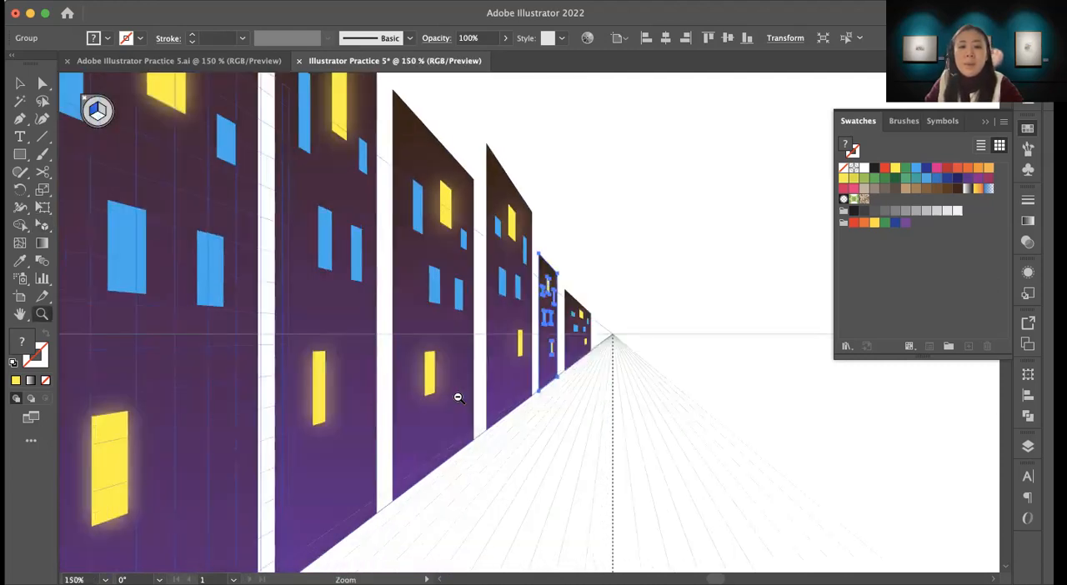
left_click(458, 398, "alt")
left_click(459, 398, "alt")
left_click(458, 398, "alt")
left_click(458, 398, "alt")
left_click_drag(567, 283, 371, 388)
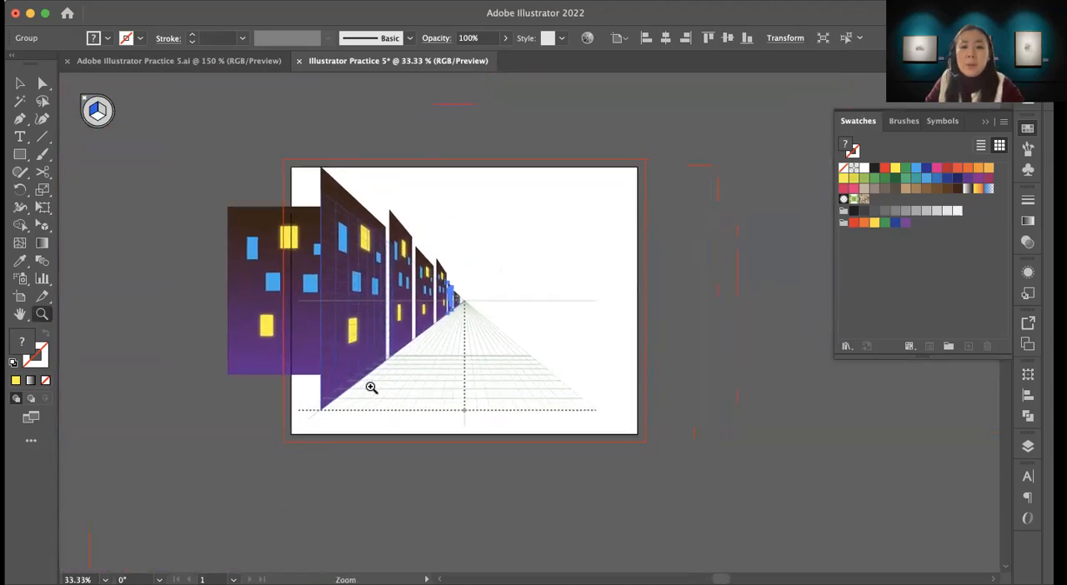
scroll(416, 408, "right", 2)
scroll(416, 409, "up", 1)
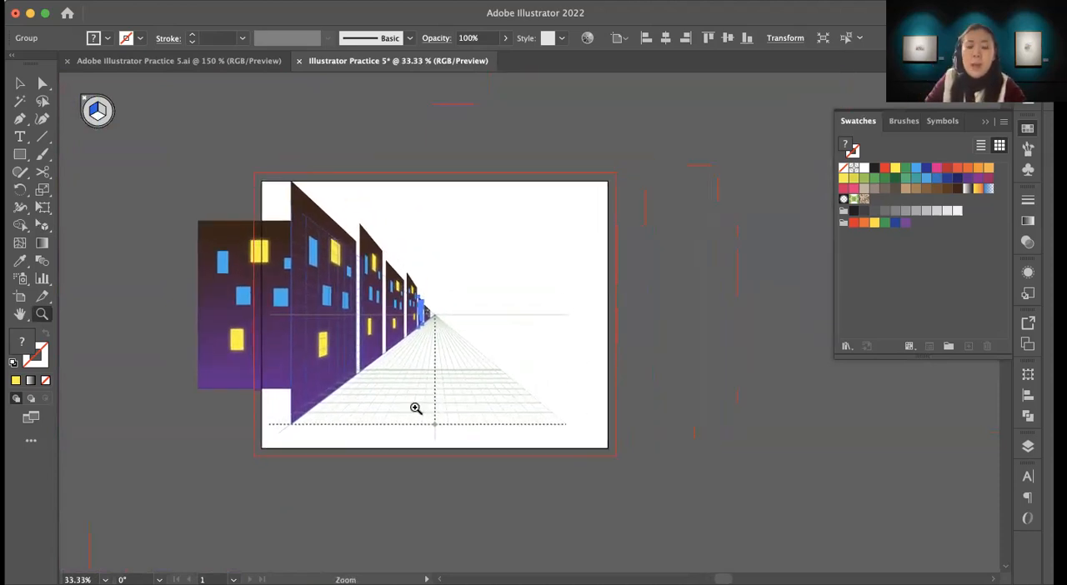
key("v")
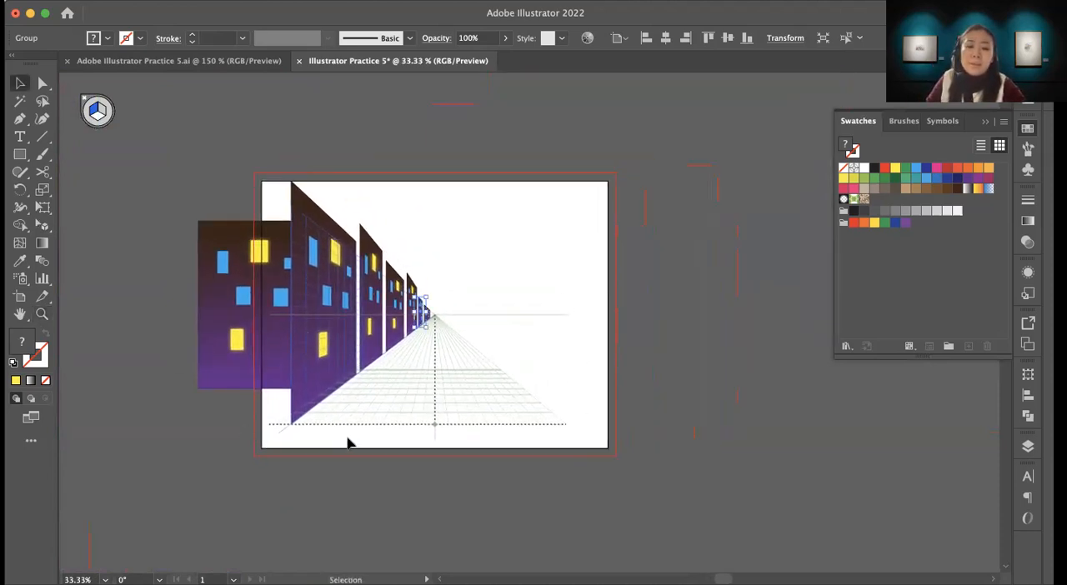
key("shift+v")
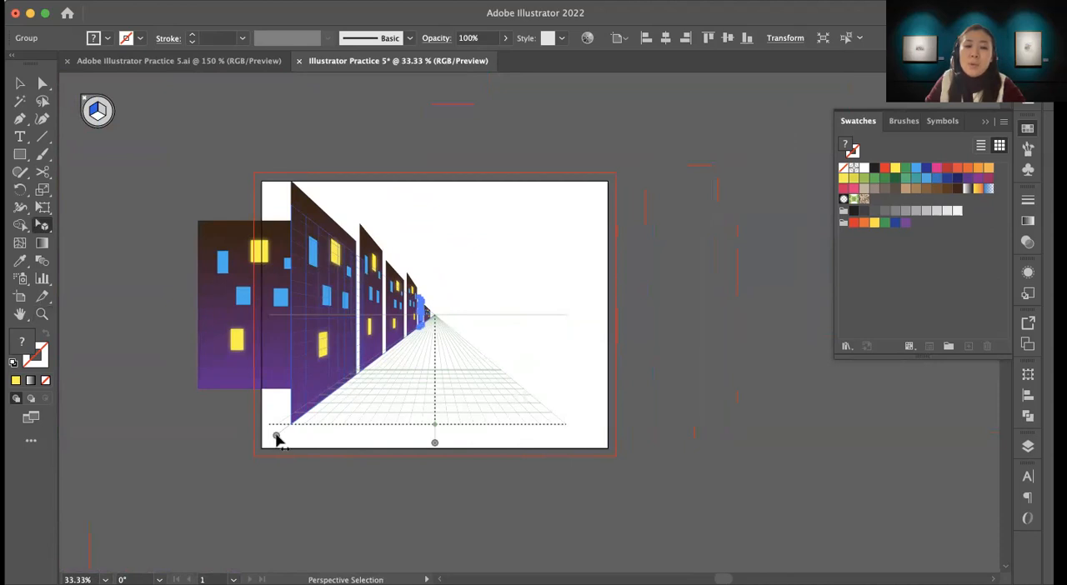
left_click_drag(275, 435, 561, 457)
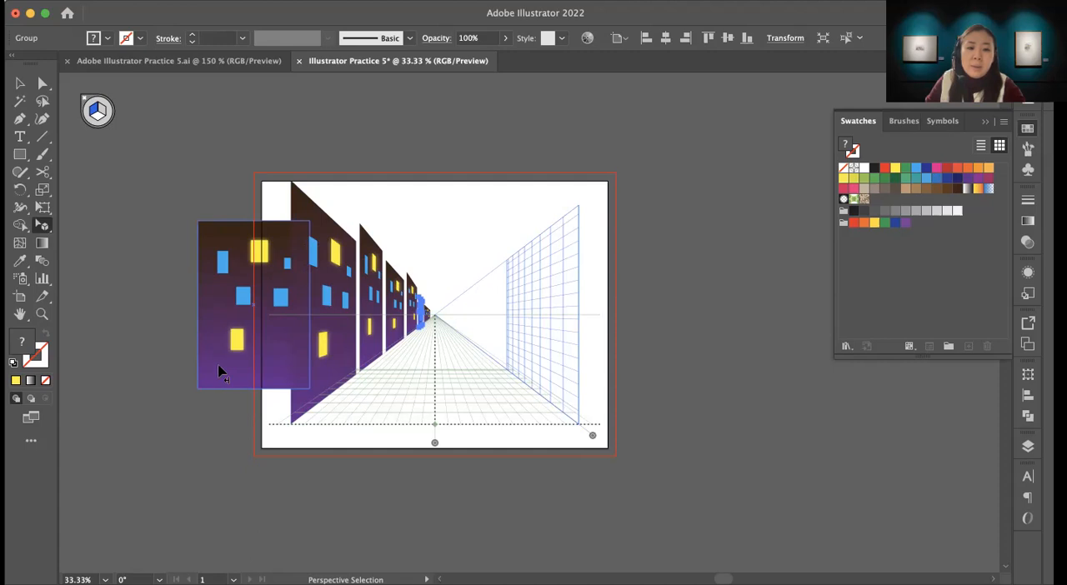
Step: Place a copy of the flat building at the near end of the right-hand plane, making it taller and narrower
mouse_move(560, 377)
left_mouse_down()
mouse_move(534, 371)
mouse_move(561, 395)
left_mouse_up()
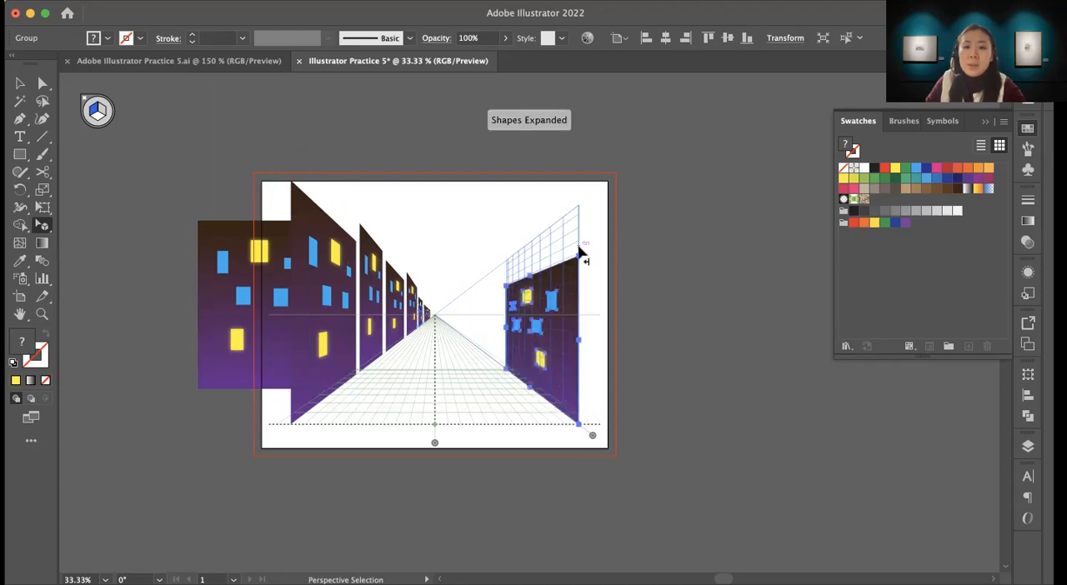
left_click_drag(580, 252, 533, 231)
left_click_drag(505, 311, 554, 327)
Step: Duplicate the first right-hand building farther along the plane, making the copy lower and wider
key("z")
left_click(553, 327)
key("space")
left_click_drag(497, 282, 531, 328)
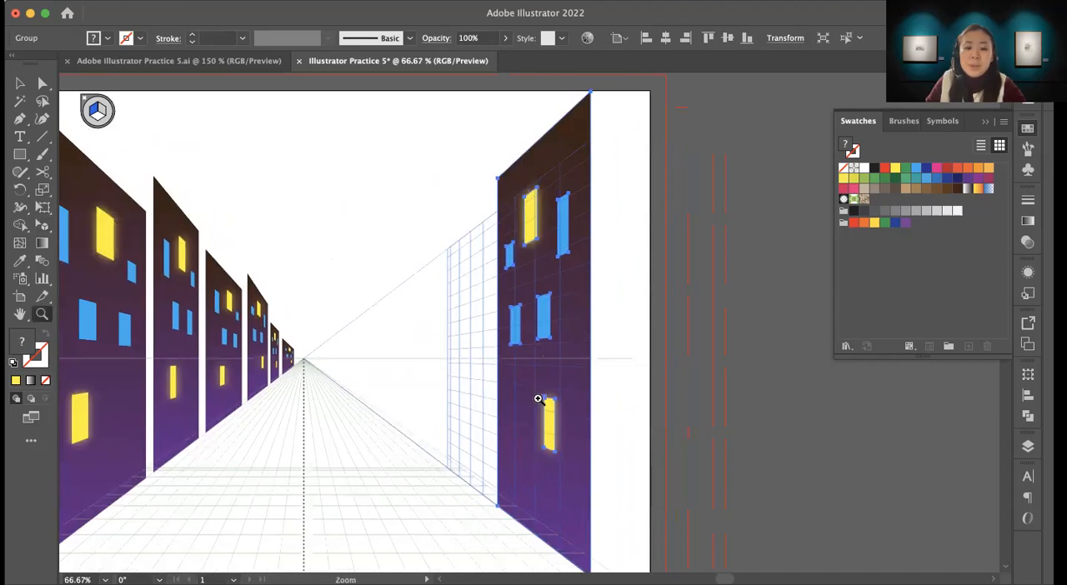
key("shift+v")
left_click_drag(526, 393, 457, 386)
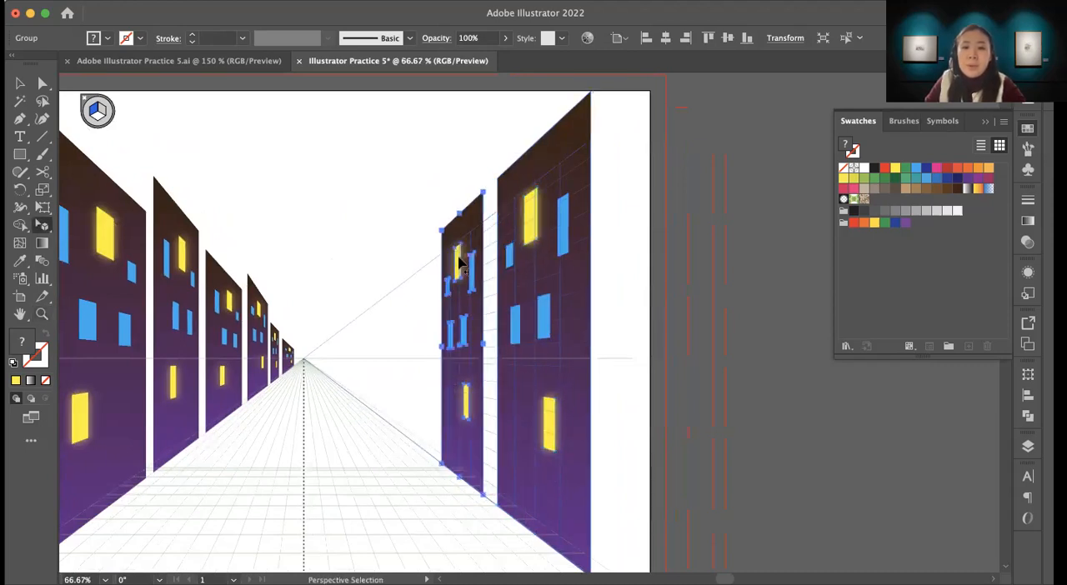
left_click_drag(459, 215, 434, 362)
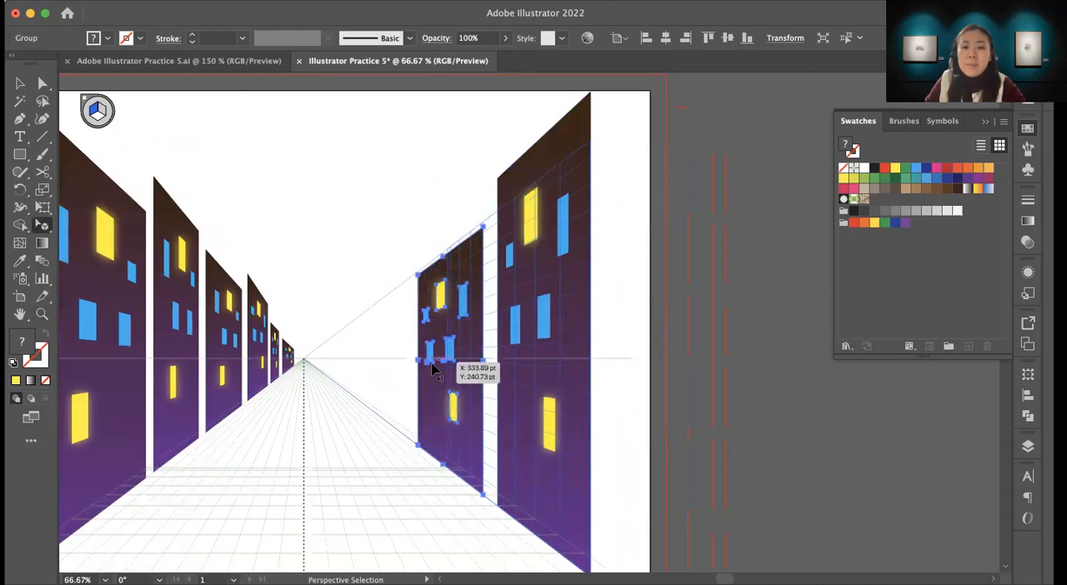
Step: Add two more building copies along the right-hand plane toward the vanishing point, varying their heights and widths
left_click_drag(476, 405, 404, 392)
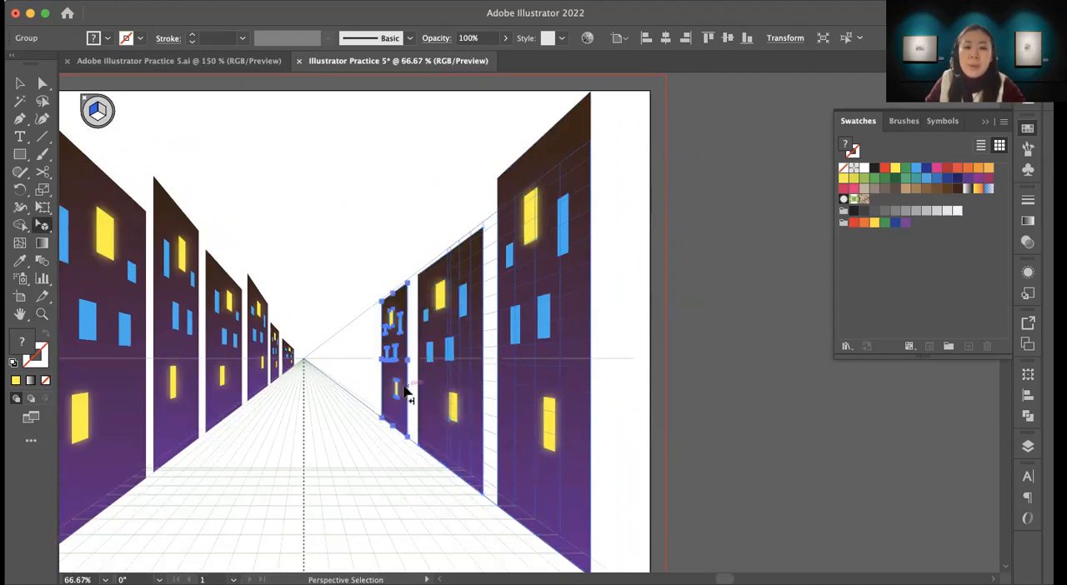
left_click_drag(392, 291, 394, 267)
left_click_drag(403, 366, 342, 359)
Step: Duplicate the farthest right-hand building once more, ending the row close to the vanishing point
key("z")
left_click(354, 352)
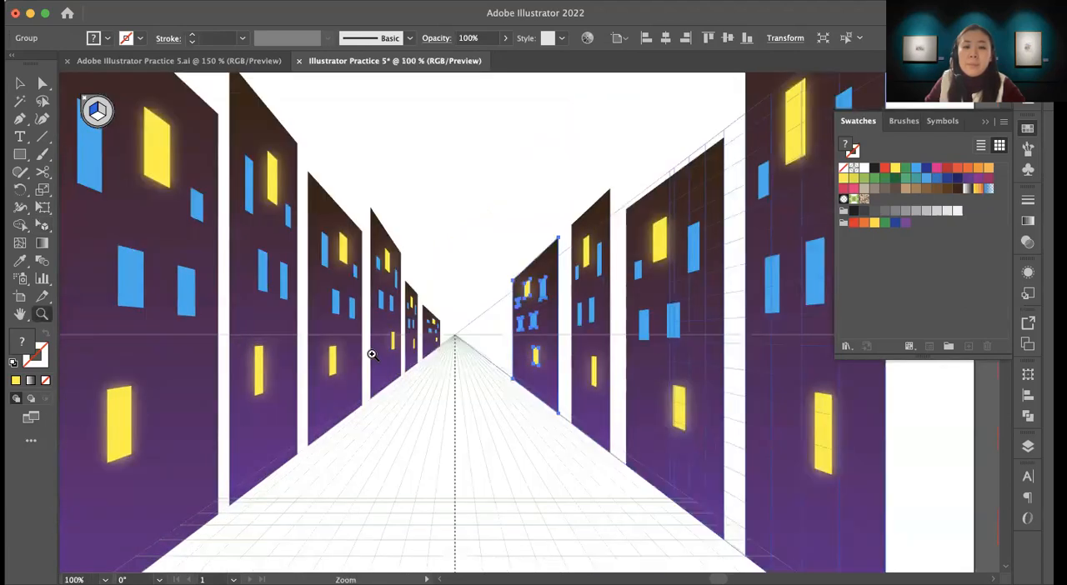
left_click(371, 354)
key("space")
left_click_drag(635, 336, 318, 385)
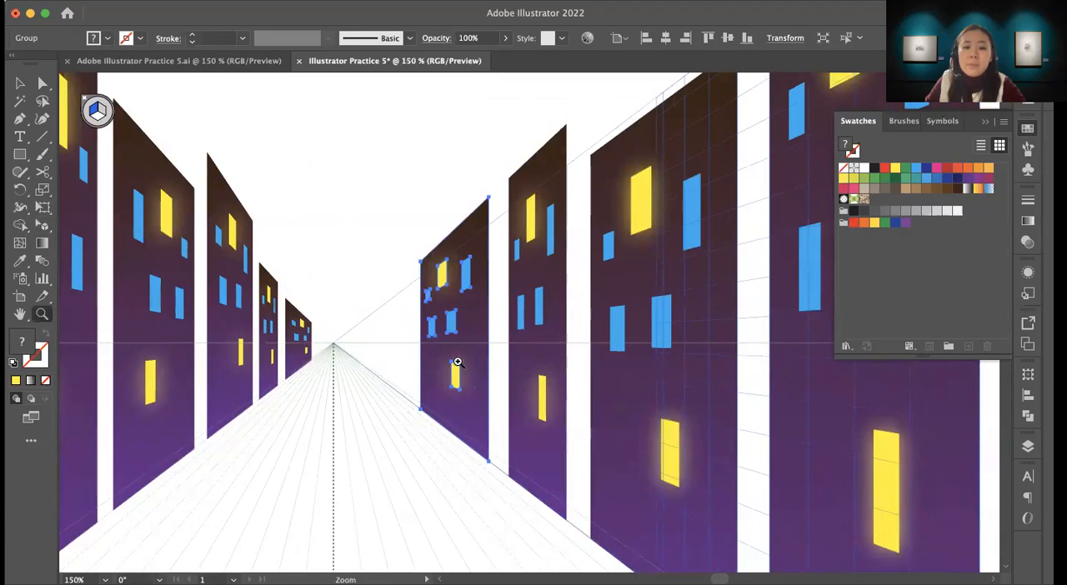
key("shift+v")
left_click_drag(472, 362, 358, 343)
Step: Move the flat source building off the artboard to the left, clear of the perspective street, and deselect it
key("z")
left_click(520, 393, "alt")
left_click(521, 393, "alt")
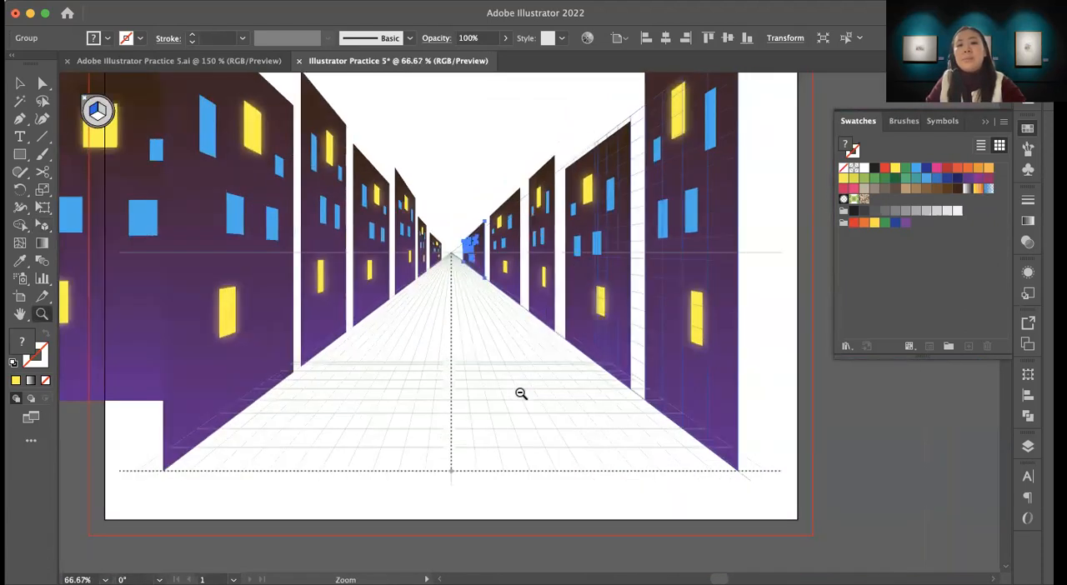
left_click(521, 393, "alt")
left_click(520, 393, "alt")
left_click_drag(530, 257, 486, 384)
left_click_drag(528, 411, 516, 401)
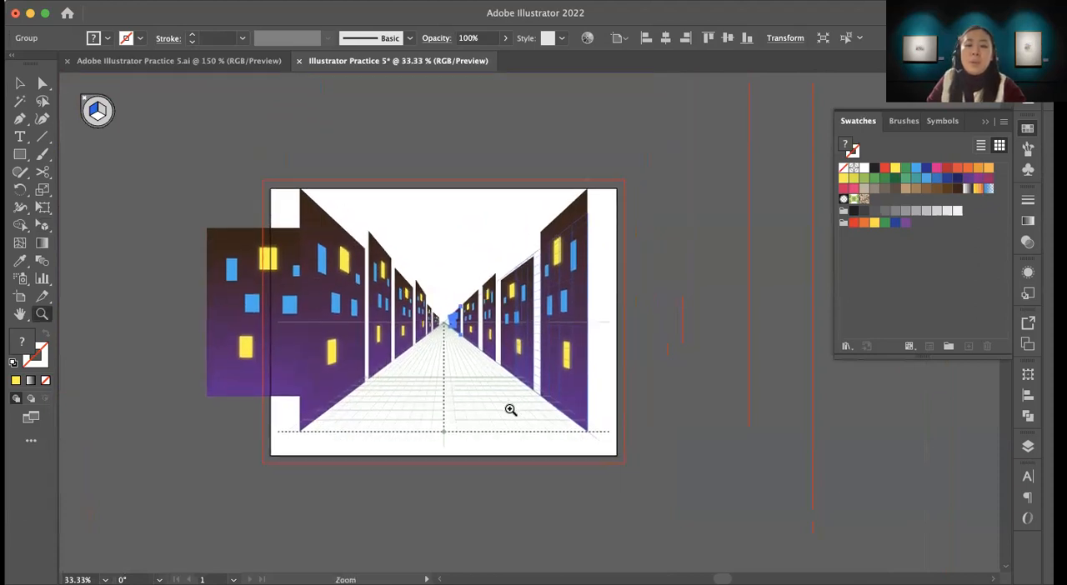
key("v")
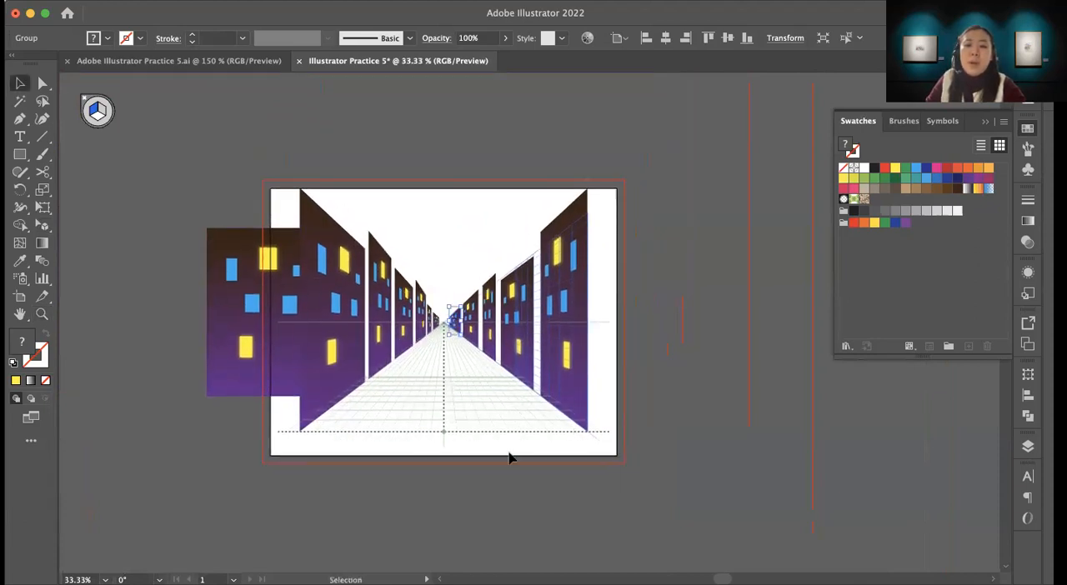
left_click(225, 371)
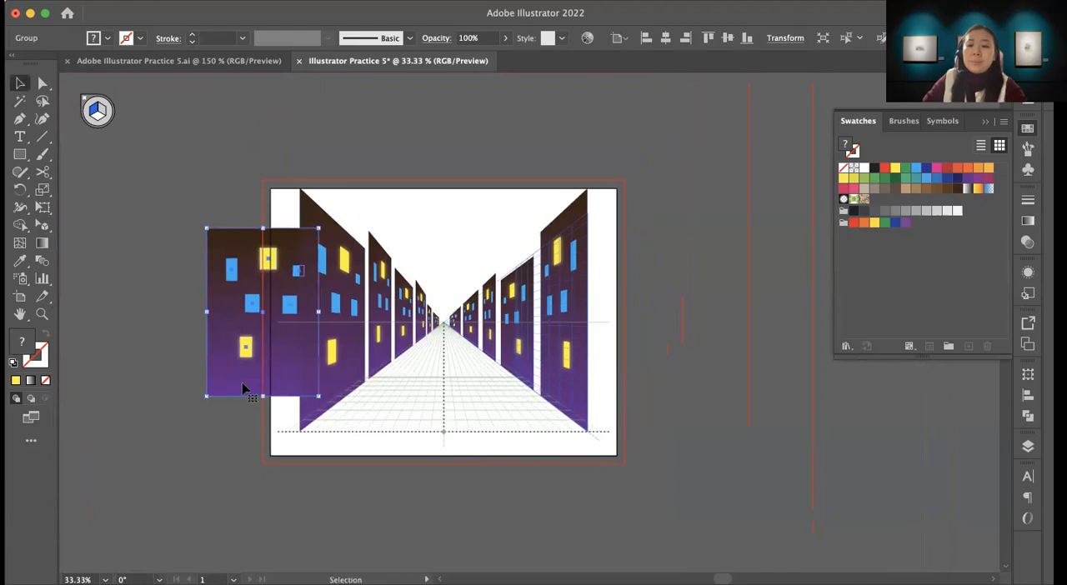
left_click_drag(243, 387, 111, 370)
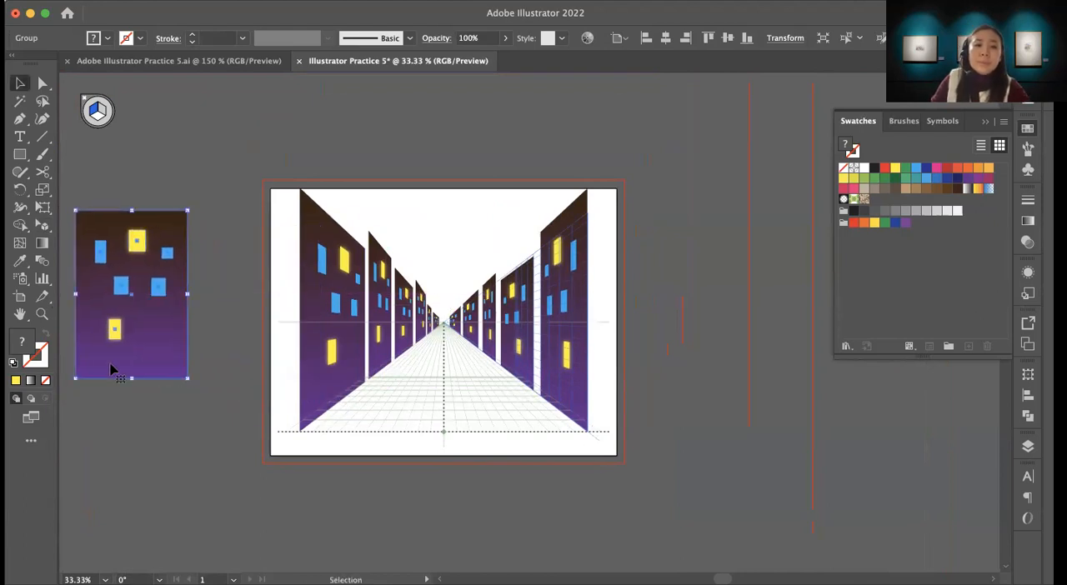
left_click(543, 485)
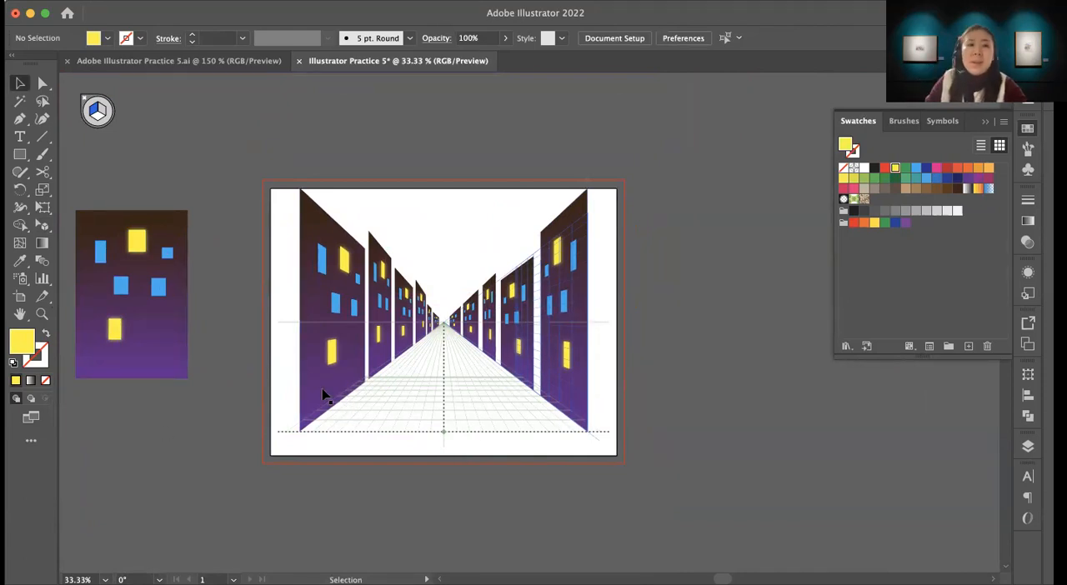
Step: Switch to the Adobe Illustrator Practice 5.ai document and examine its finished street, coloured buildings and crosswalk
left_click(221, 59)
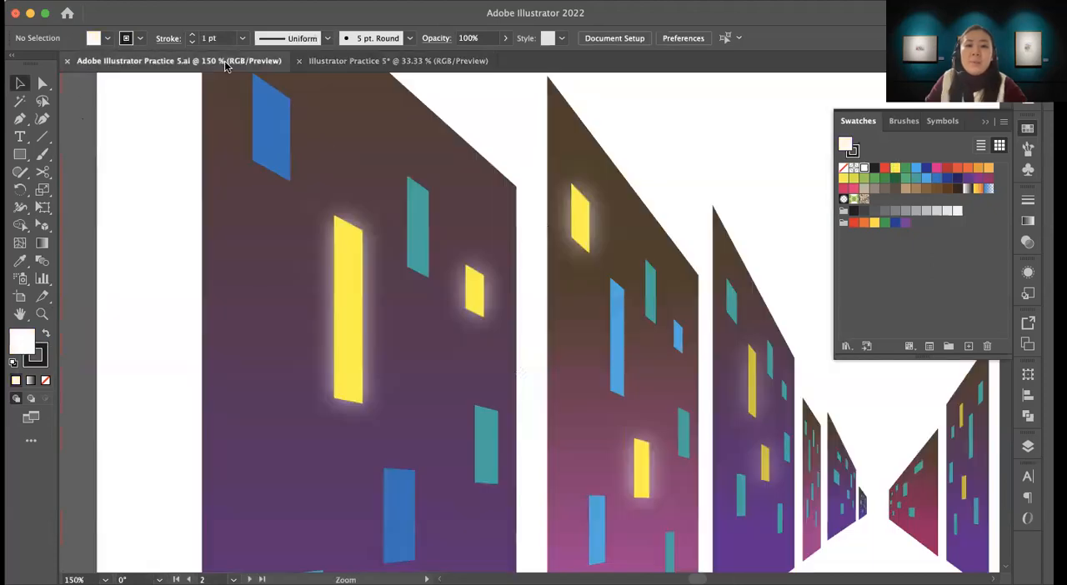
scroll(421, 288, "down", 10)
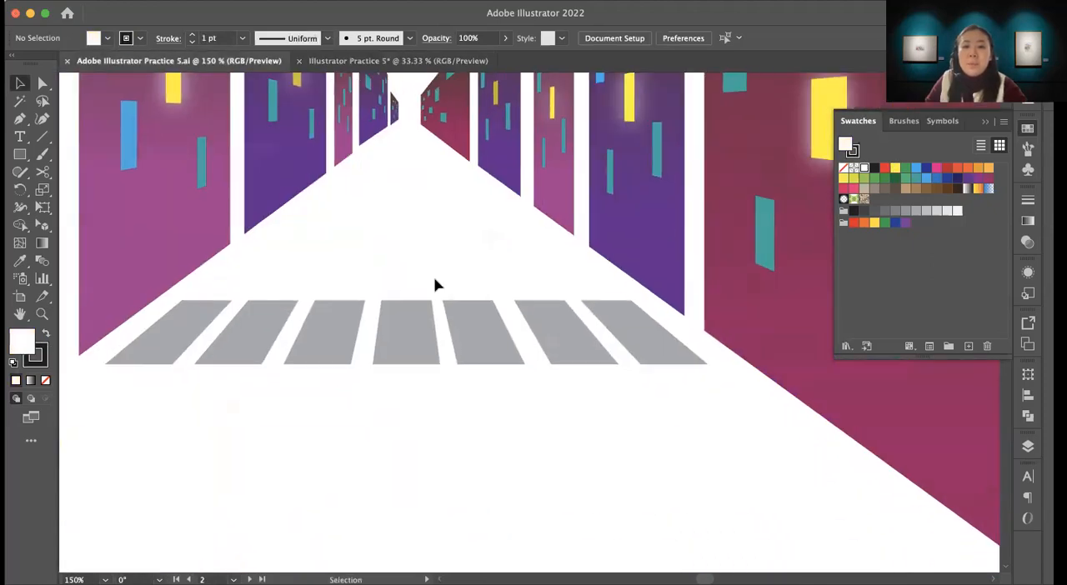
scroll(424, 289, "up", 1)
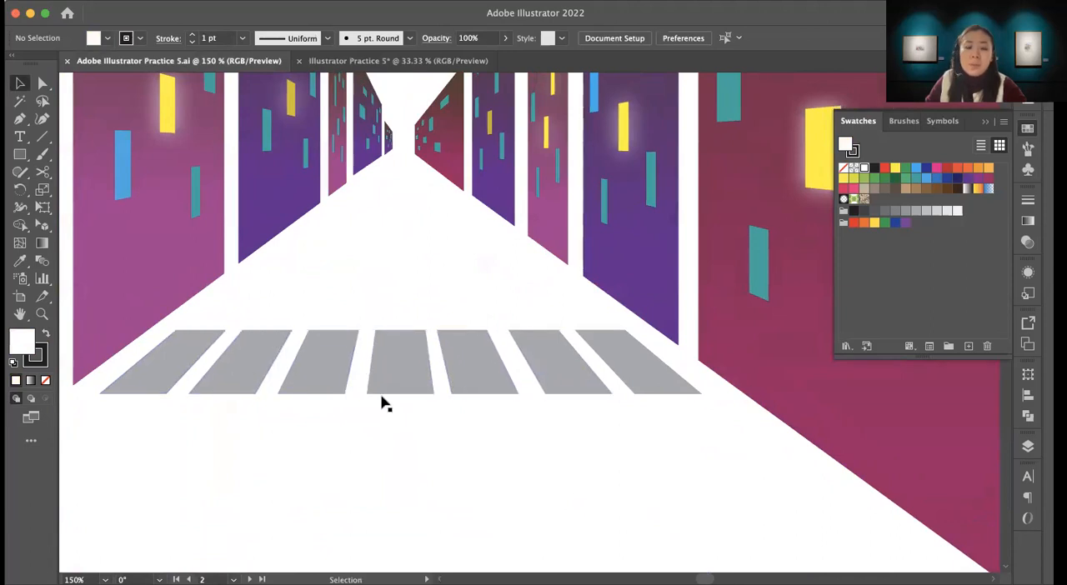
key("z")
left_click(433, 398, "alt")
left_click(433, 397, "alt")
left_click_drag(486, 267, 286, 382)
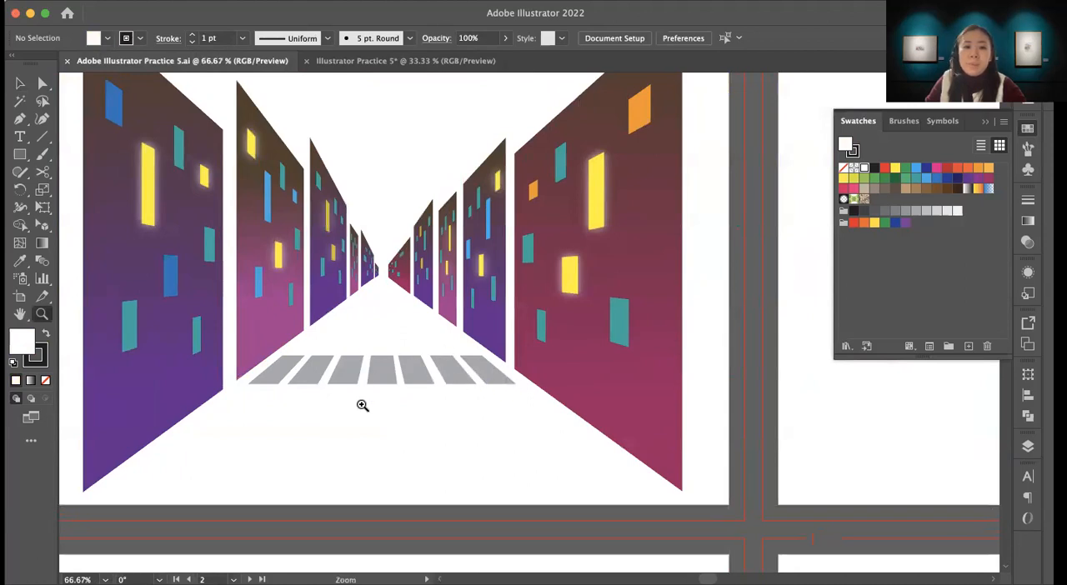
left_click_drag(438, 315, 809, 335)
left_click_drag(350, 350, 453, 351)
left_click_drag(548, 280, 282, 284)
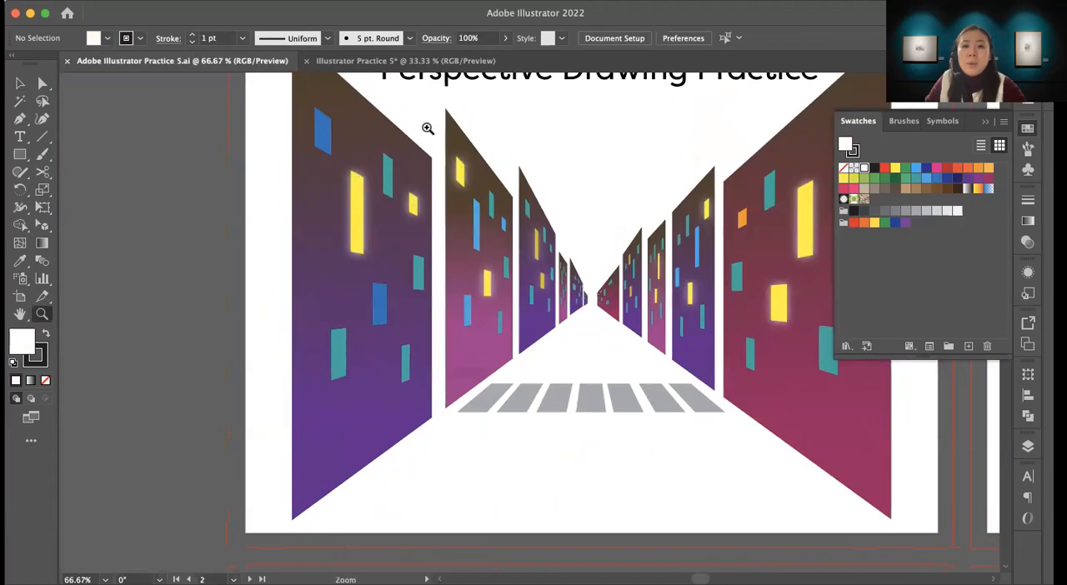
Step: Return to the Illustrator Practice 5 document and hide the perspective grid
left_click(405, 61)
left_click_drag(343, 421, 460, 380)
left_click(405, 314)
left_click(562, 358)
left_click_drag(475, 310, 373, 318)
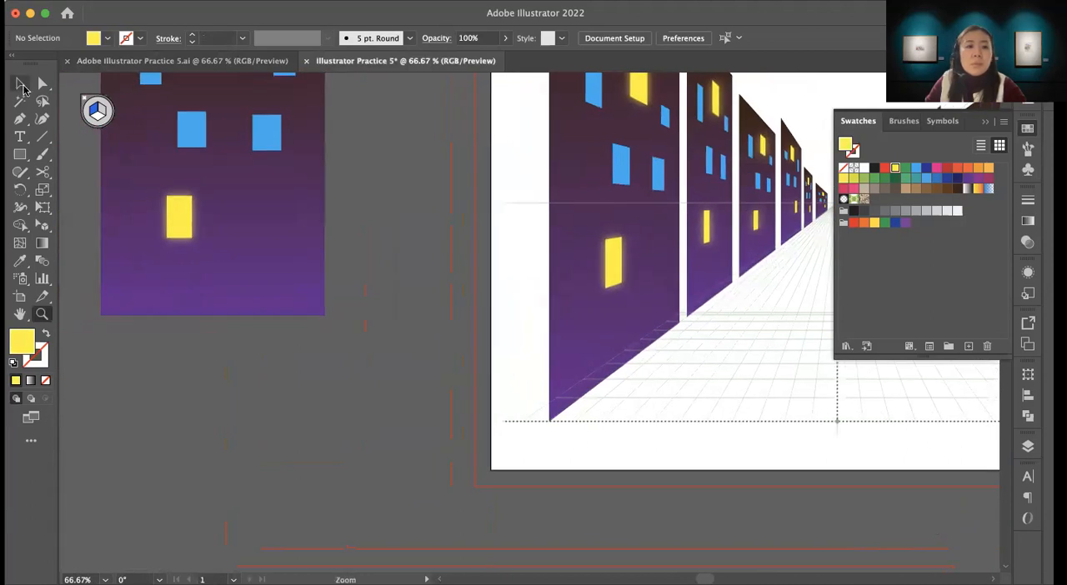
left_click_drag(481, 230, 286, 302)
left_click_drag(535, 308, 491, 300)
left_click(493, 299, "alt")
left_click(494, 299, "alt")
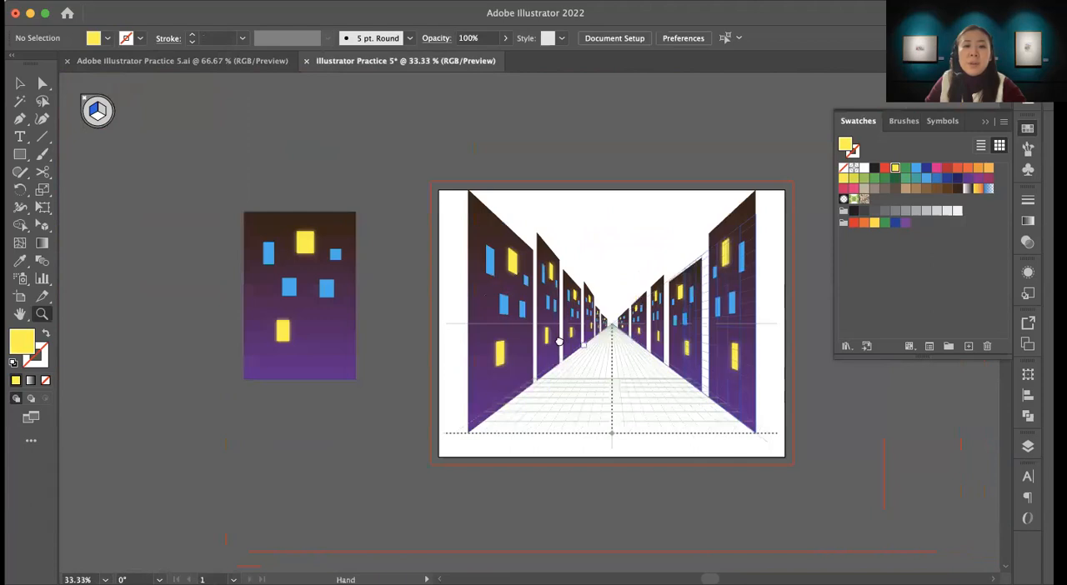
left_click_drag(595, 345, 531, 327)
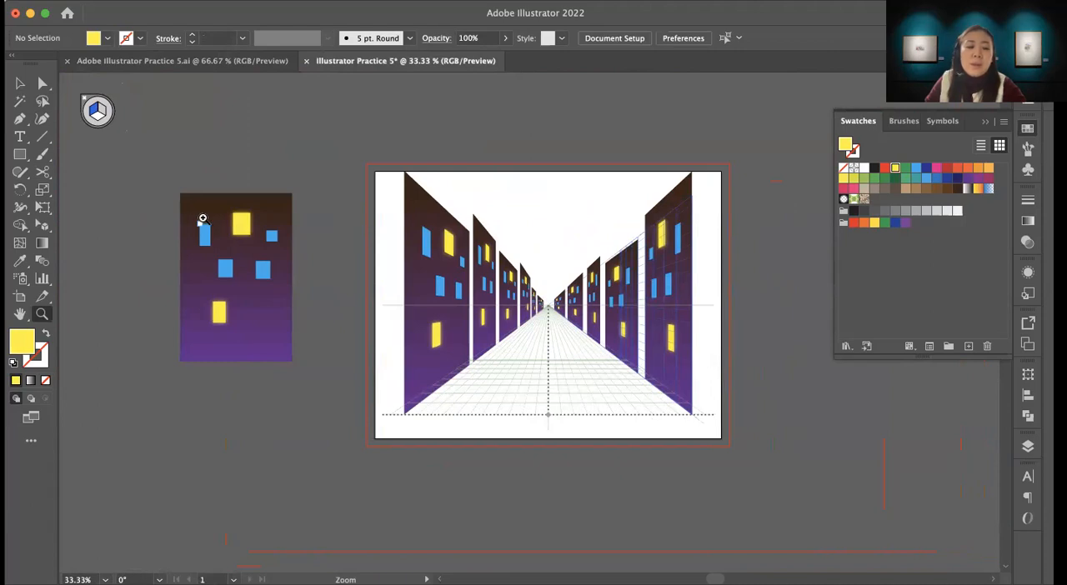
left_click(45, 229)
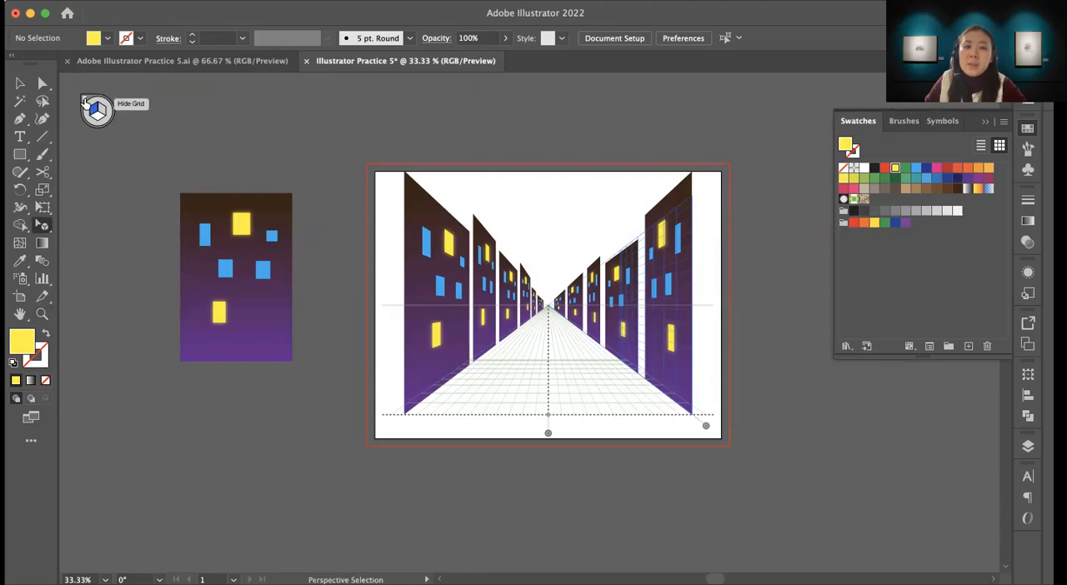
left_click(84, 98)
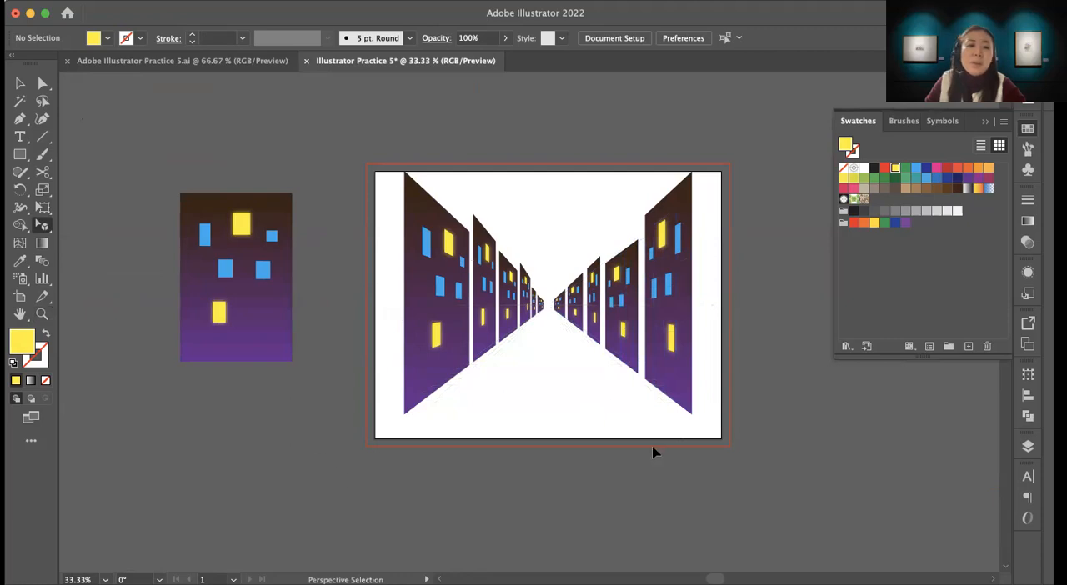
Step: Draw a tall, narrow yellow rectangle on the empty canvas below the flat source building
scroll(358, 370, "left", 3)
left_click(20, 154)
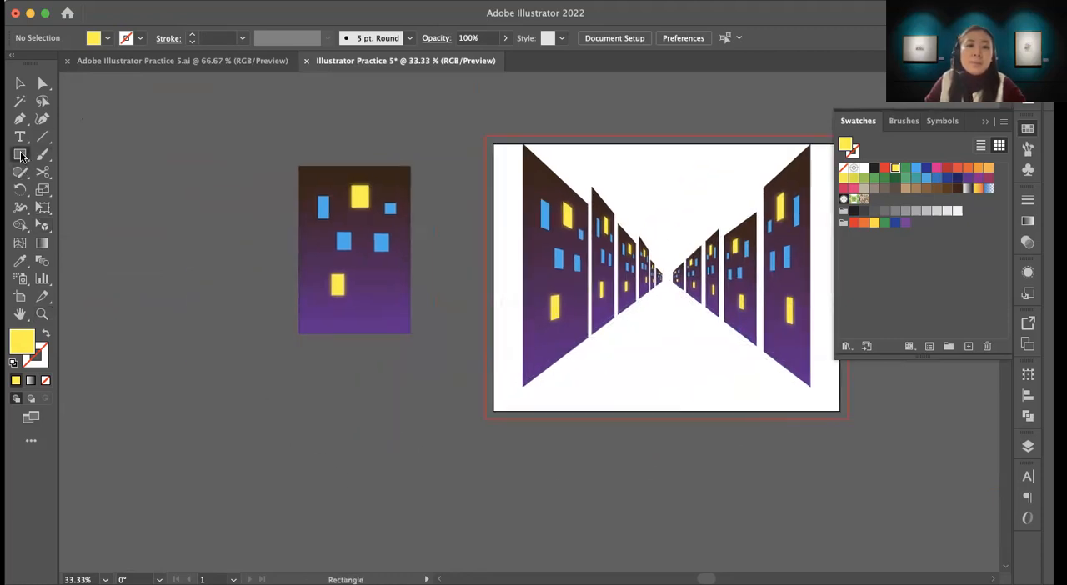
mouse_move(263, 357)
left_mouse_down()
mouse_move(310, 442)
mouse_move(299, 440)
left_mouse_up()
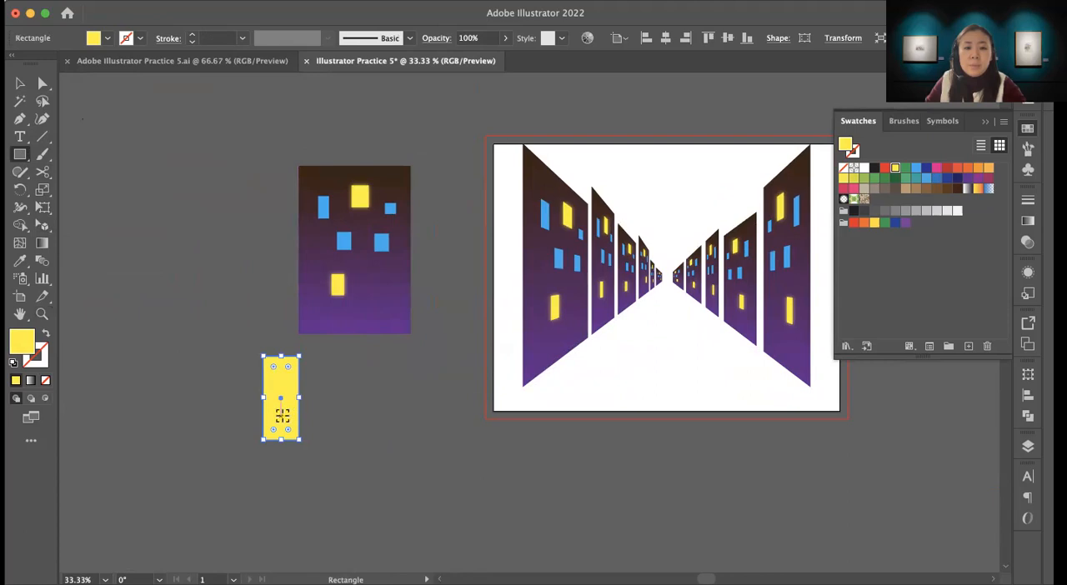
Step: Duplicate the yellow rectangle beside the original, lengthen both rectangles downward and deselect them
key("v")
left_click_drag(280, 423, 336, 423)
left_click_drag(228, 395, 310, 472)
left_click(442, 455)
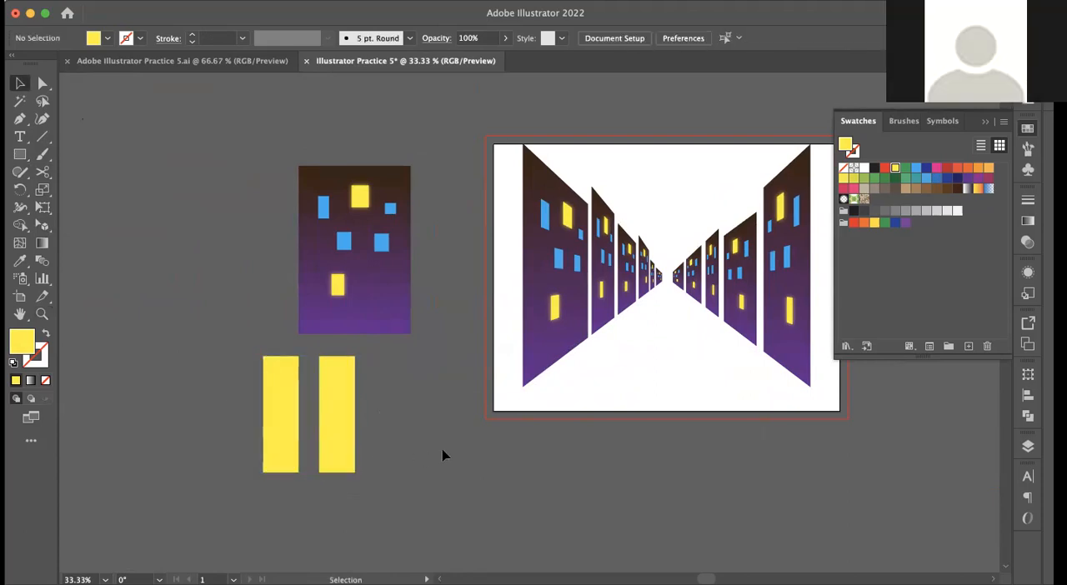
Step: Examine the coloured street up close, from the left buildings across the crosswalk to the right-hand building sides
left_click_drag(592, 393, 470, 397)
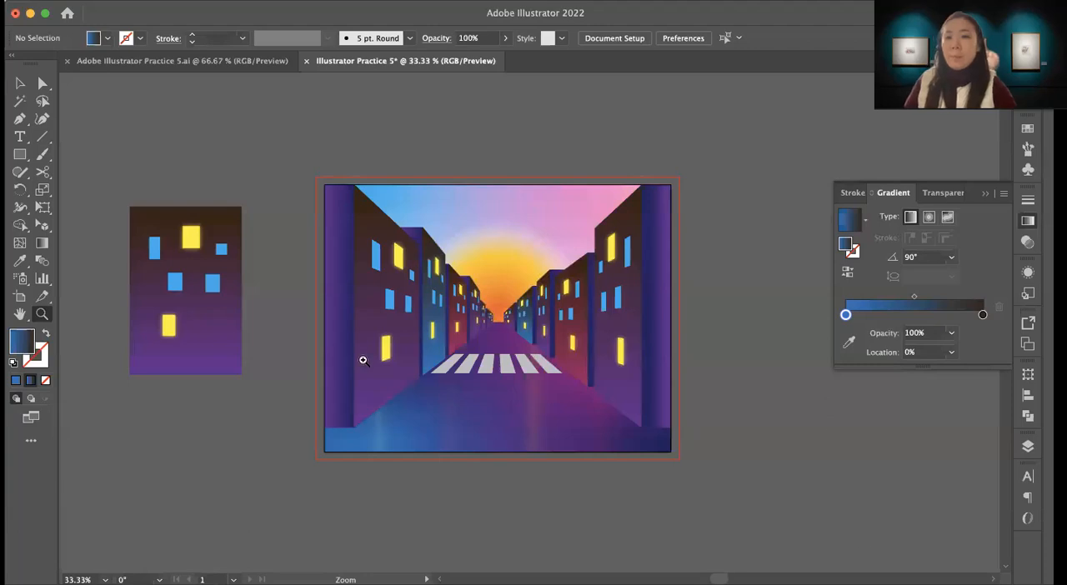
left_click_drag(593, 405, 541, 388)
key("super+equal")
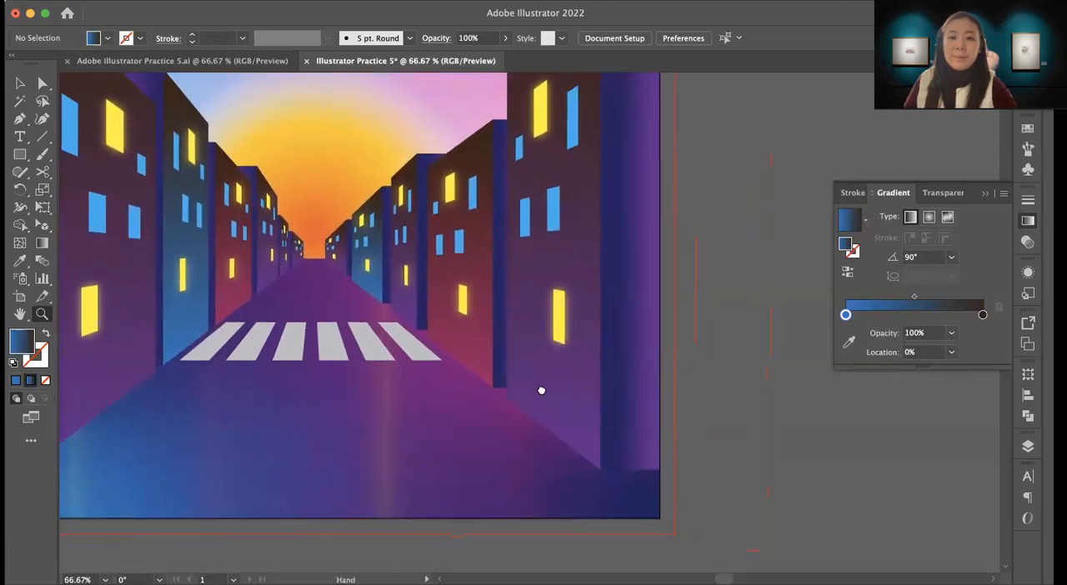
left_click_drag(624, 422, 631, 380)
left_click_drag(529, 356, 659, 430)
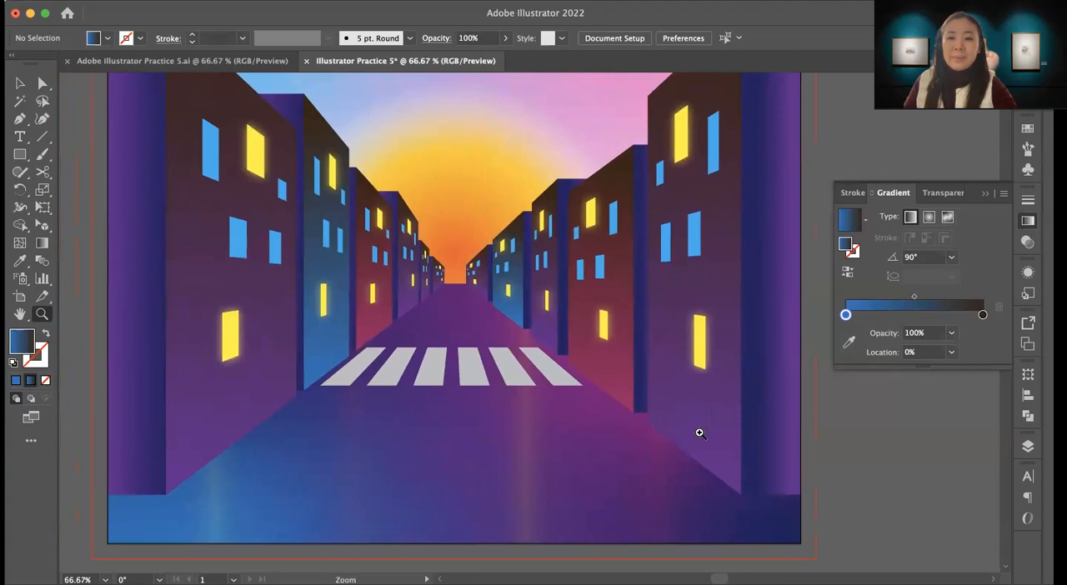
scroll(700, 432, "right", 5)
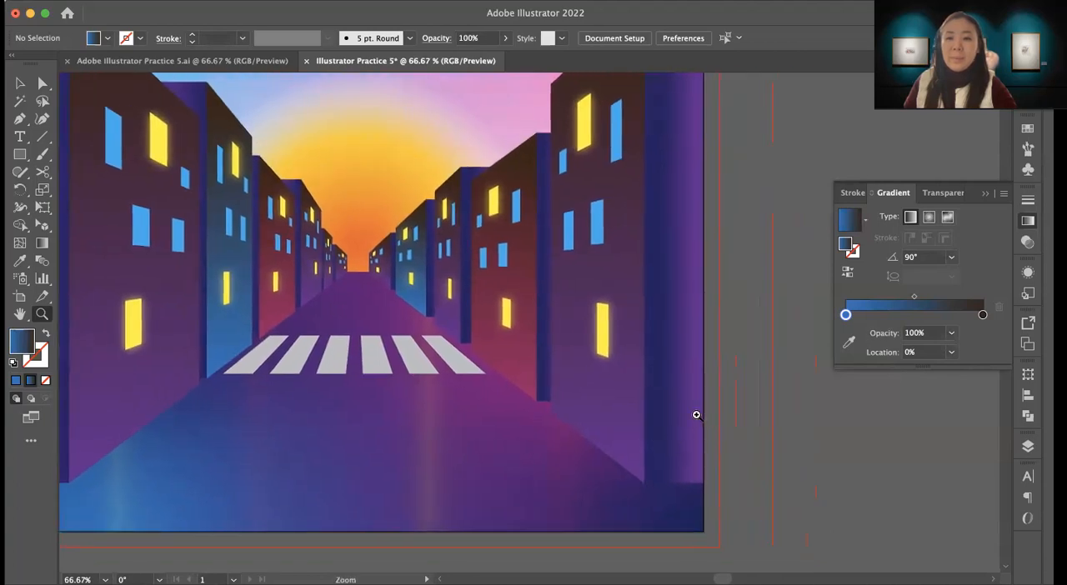
scroll(667, 404, "right", 3)
scroll(633, 400, "right", 3)
scroll(634, 401, "up", 2)
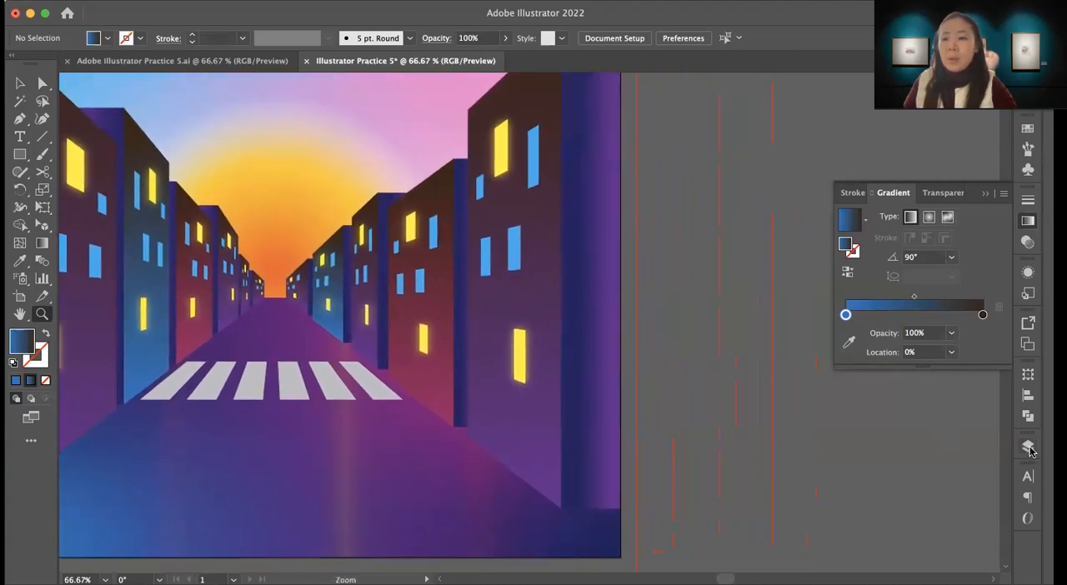
Step: Show the layer list and examine how the street is divided into Building, Building Side and Background
left_click(1028, 449)
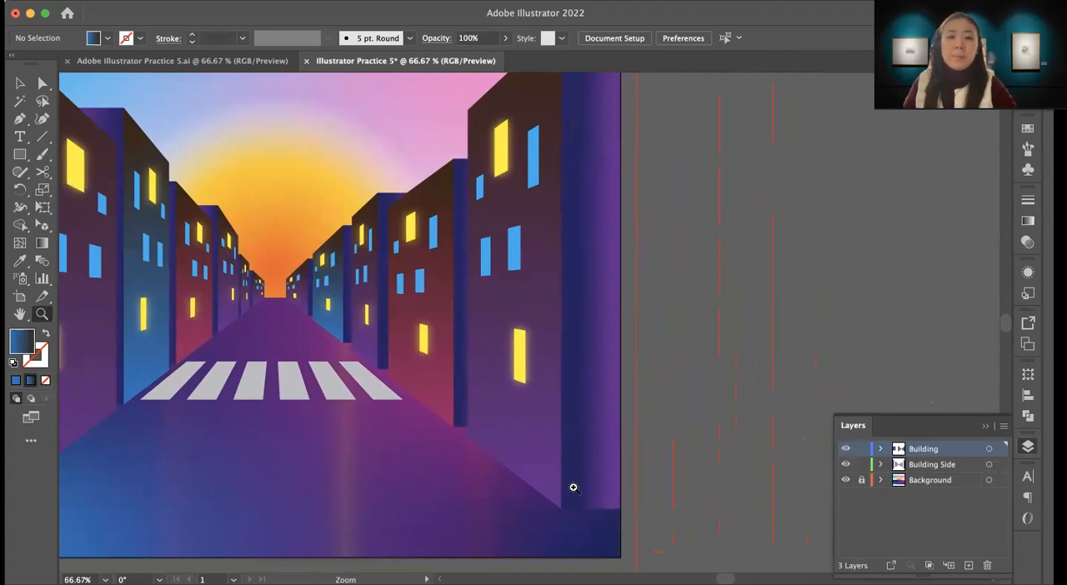
left_click_drag(495, 471, 726, 434)
left_click_drag(659, 388, 602, 465)
left_click_drag(625, 343, 567, 412)
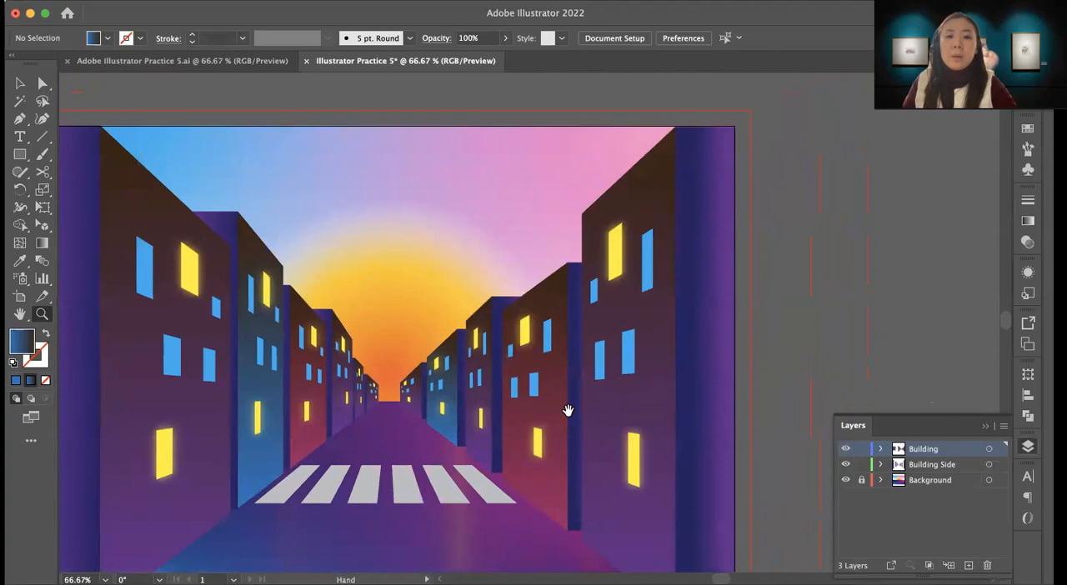
left_click_drag(622, 454, 623, 379)
left_click_drag(666, 343, 653, 374)
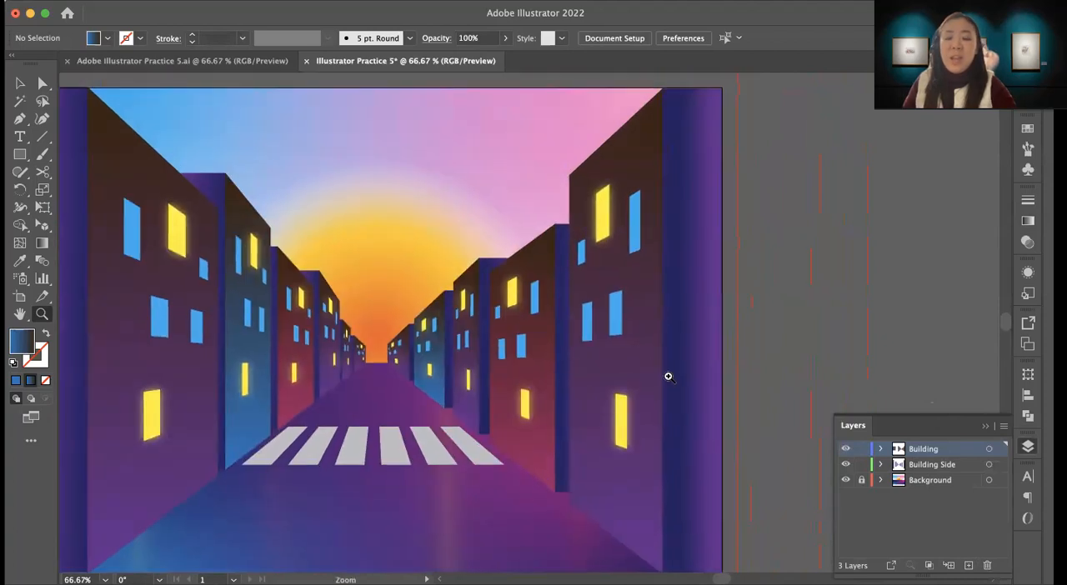
left_click(862, 480)
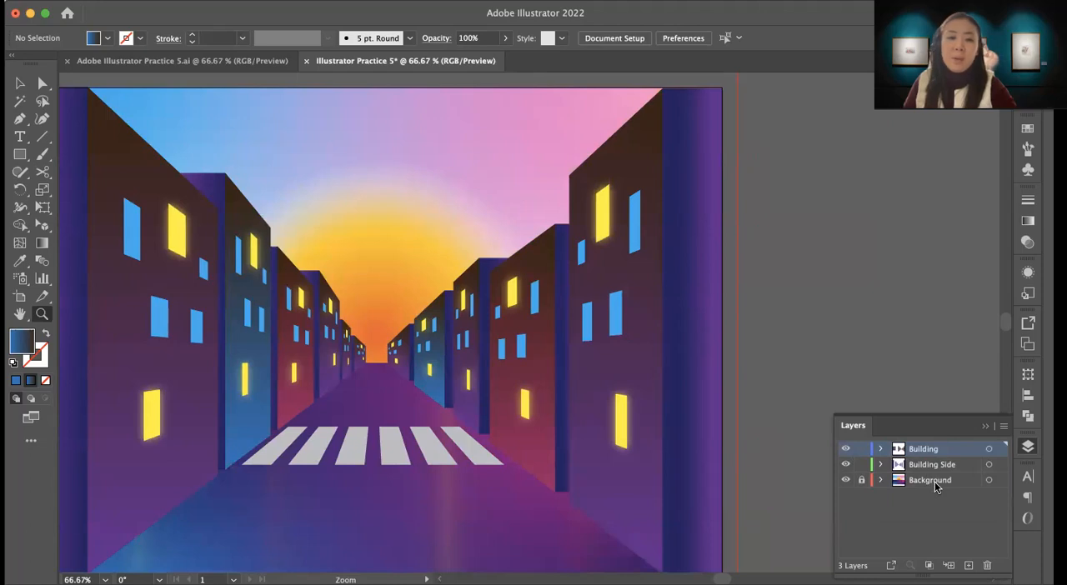
left_click_drag(728, 465, 669, 401)
left_click_drag(570, 410, 700, 428)
left_click_drag(710, 375, 680, 405)
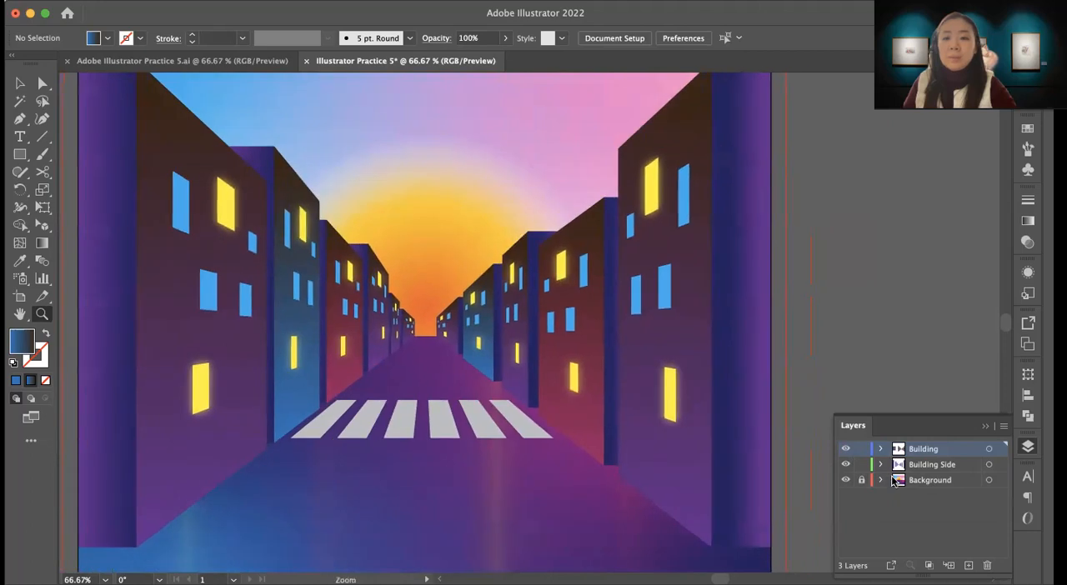
left_click_drag(572, 374, 605, 308)
left_click_drag(667, 403, 608, 393)
Step: Inspect the right foreground building, the sun ellipse and the road rectangle by selecting each, and deselect everything
left_click(585, 322, "super")
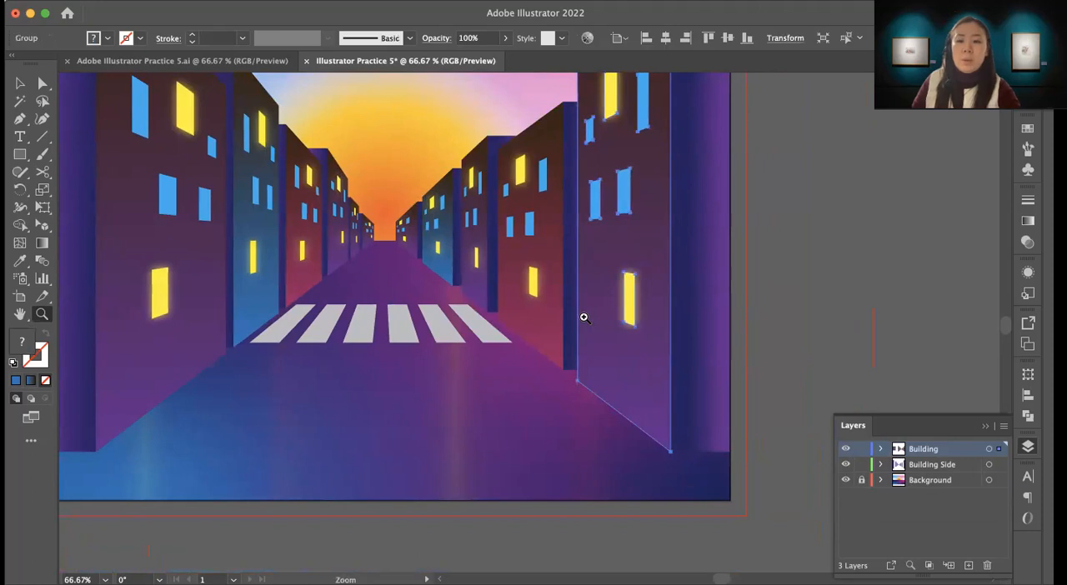
left_click(491, 326, "alt")
left_click(530, 333, "alt")
left_click(535, 325, "alt")
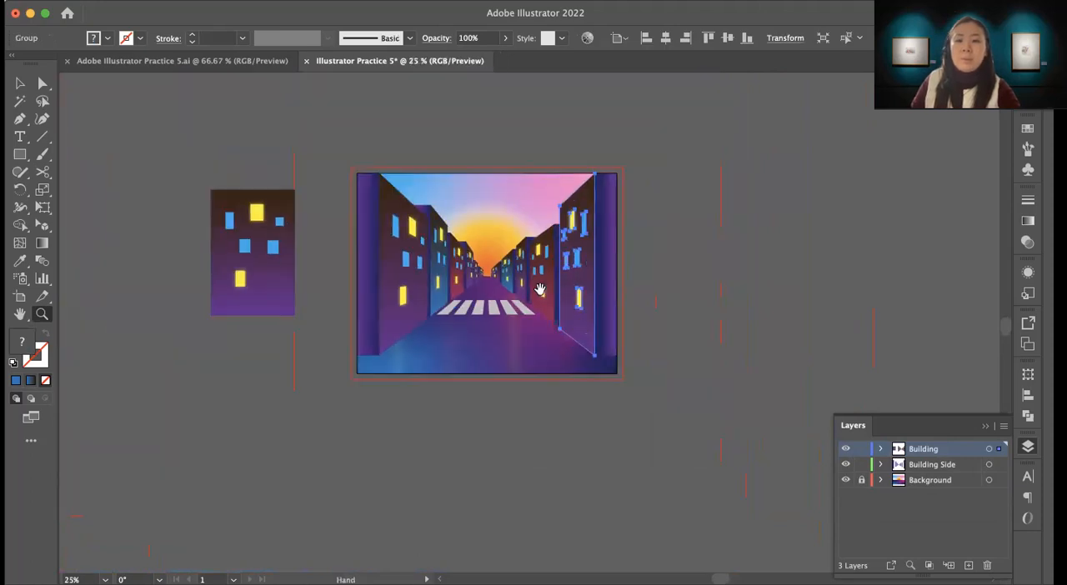
key("v")
left_click(634, 418)
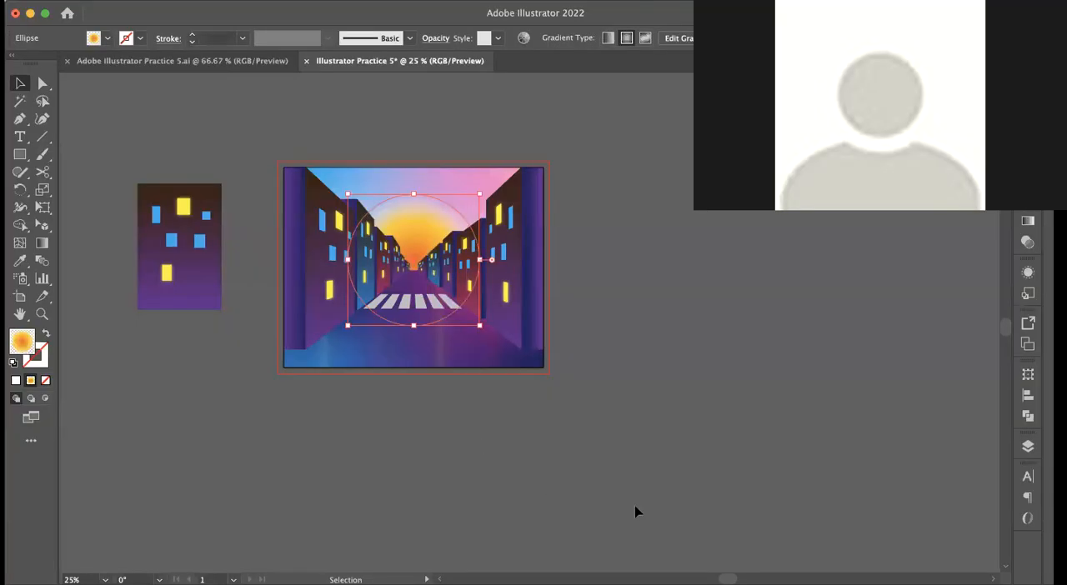
left_click(464, 456)
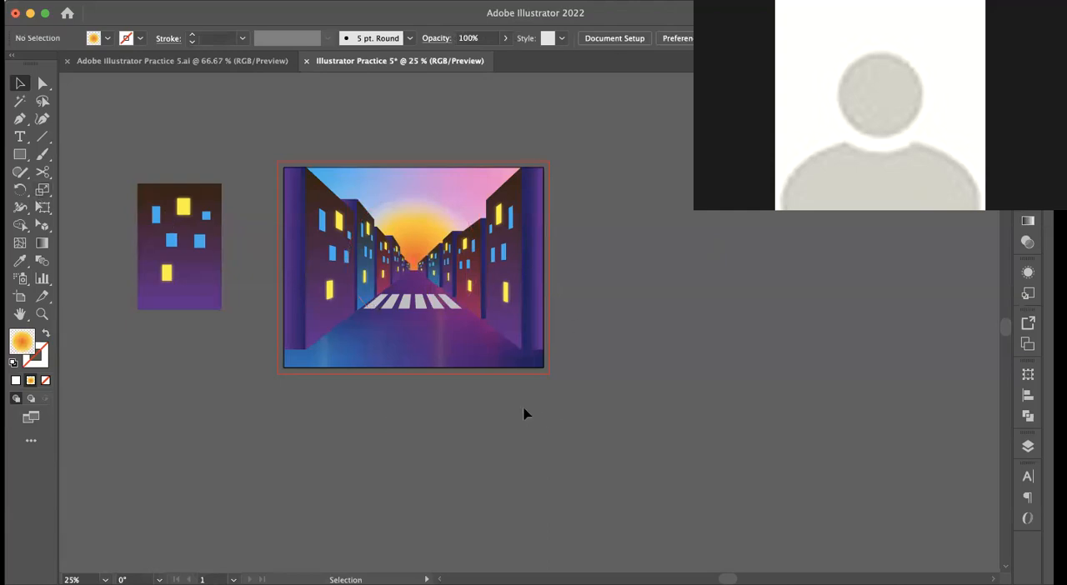
left_click(421, 321)
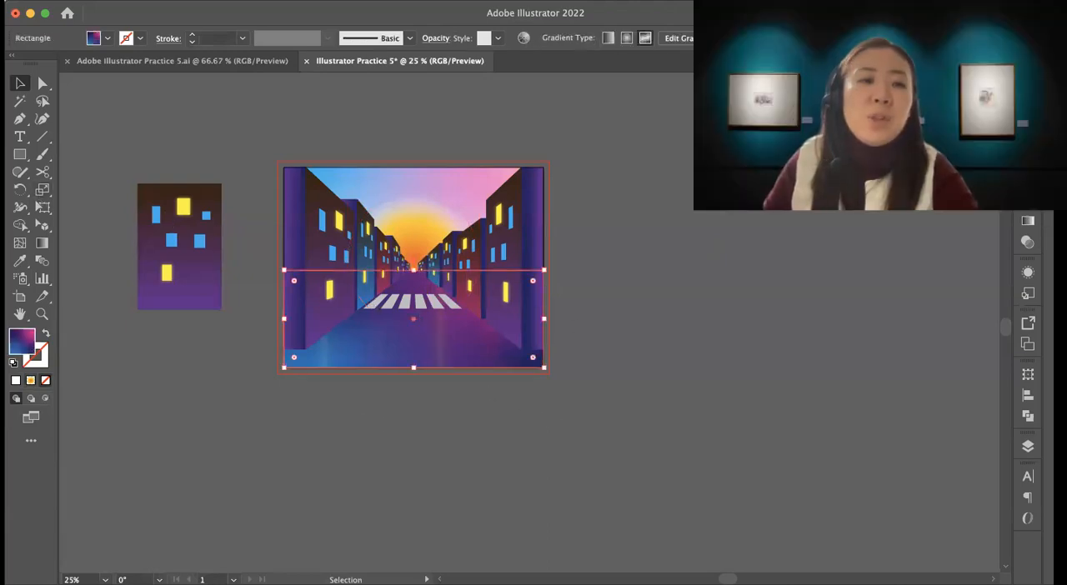
left_click(638, 380)
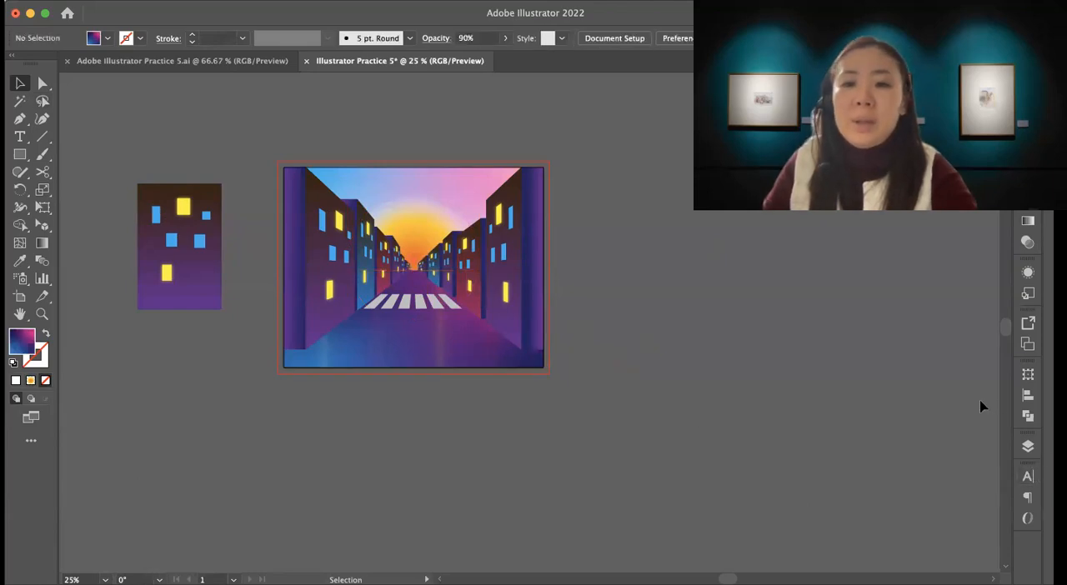
Step: Lock the Building and Building Side layers, and add a new layer named Deer at the top of the stack
left_click(1027, 446)
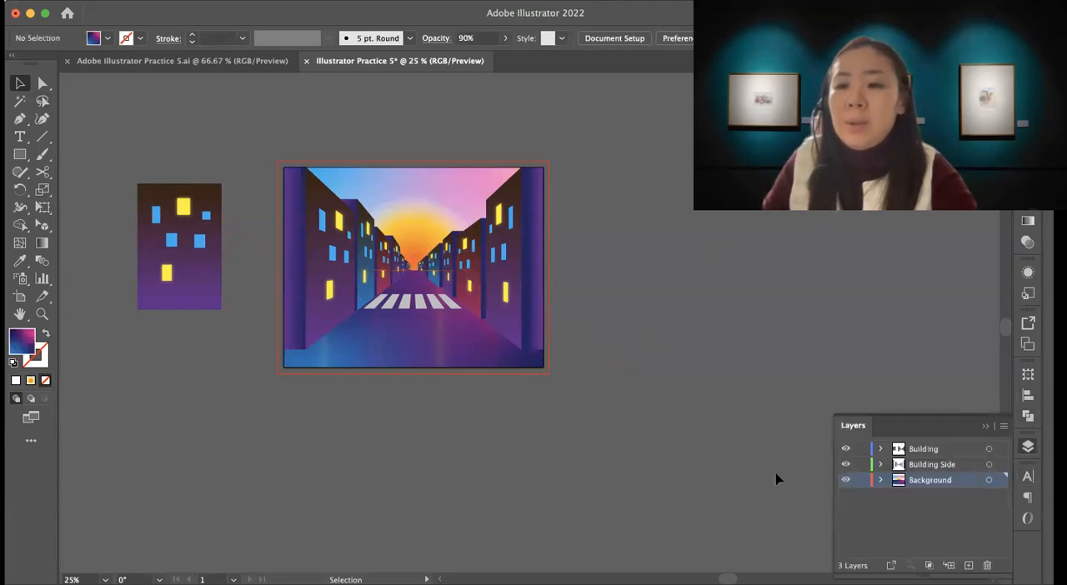
left_click(861, 464)
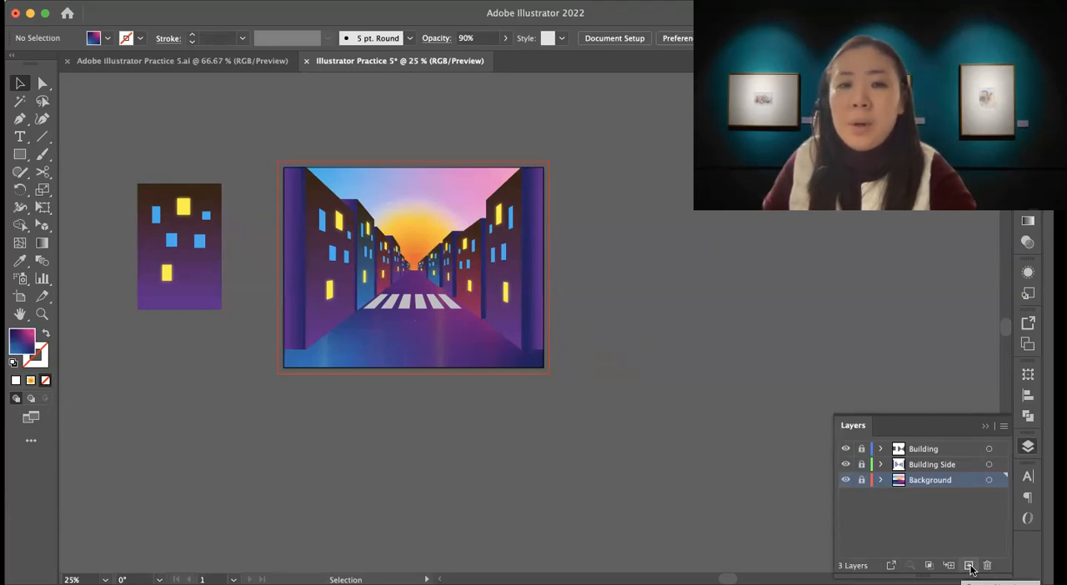
left_click(968, 566)
left_click_drag(919, 484, 915, 446)
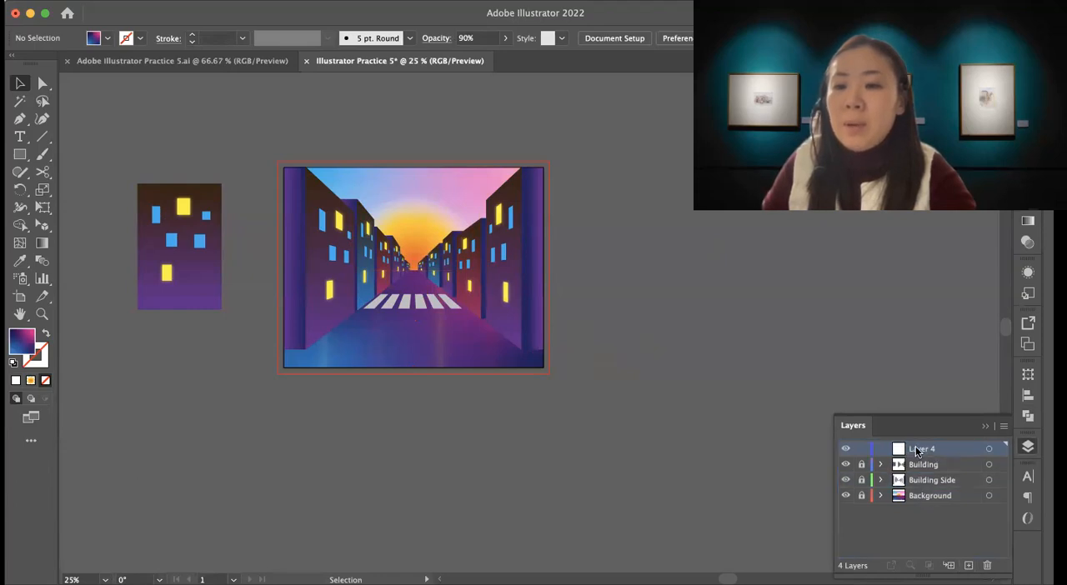
double_click(915, 448)
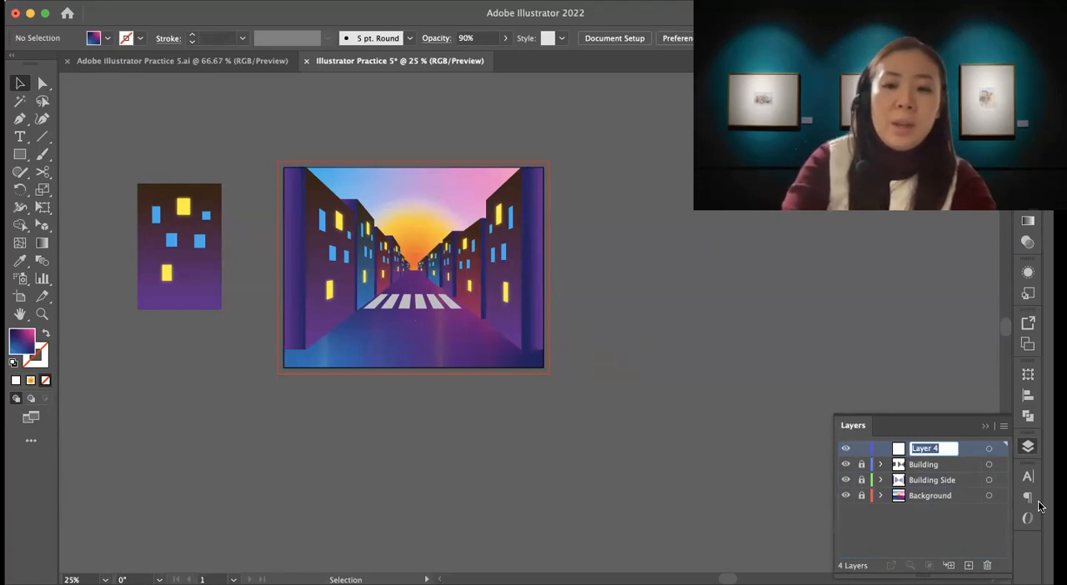
type("Dee")
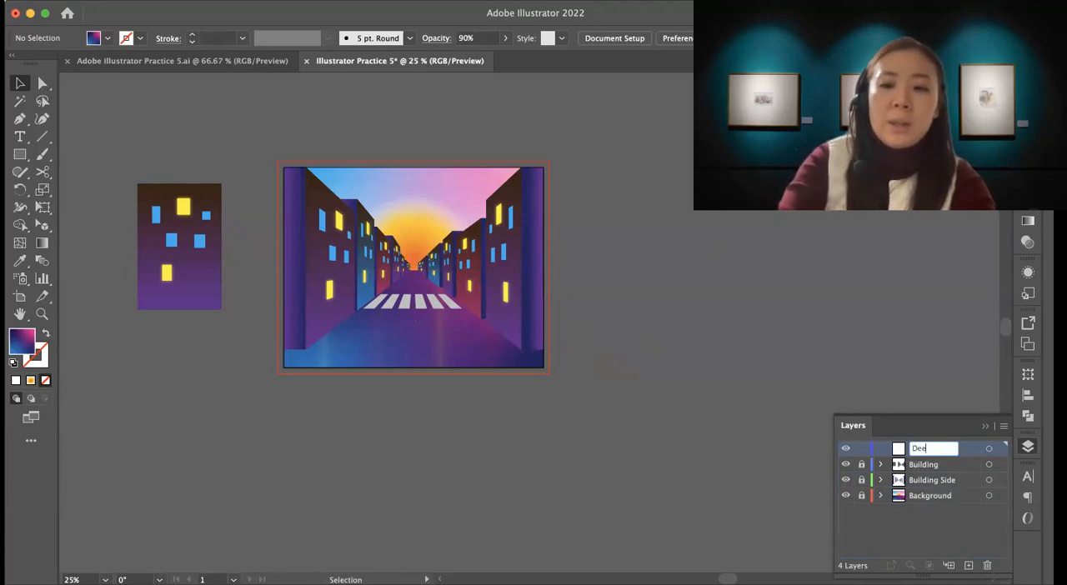
type("r")
key("Return")
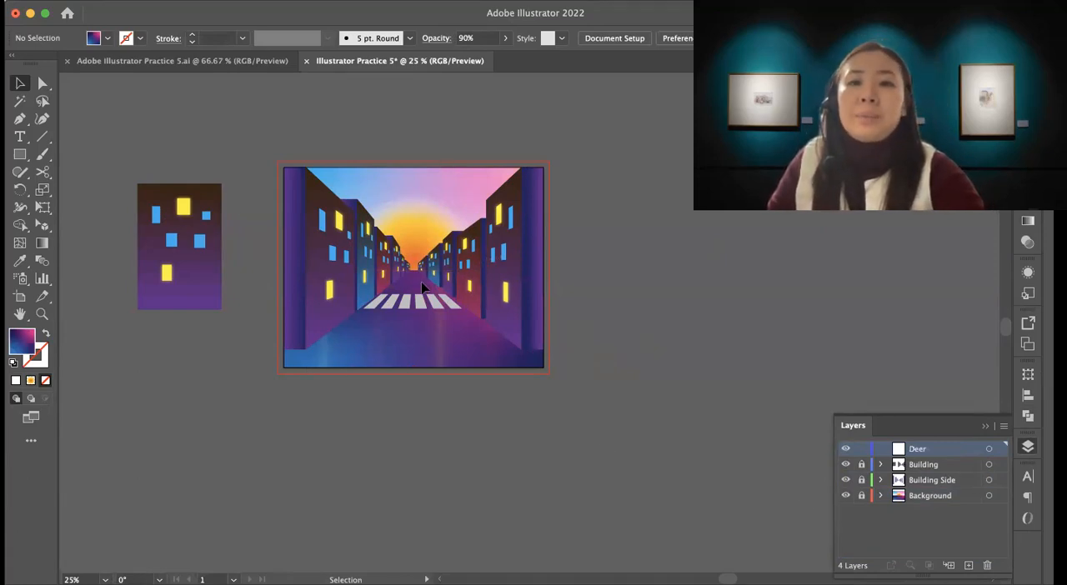
Step: Place the deer silhouette image on the Deer layer and embed it in the document
key("z")
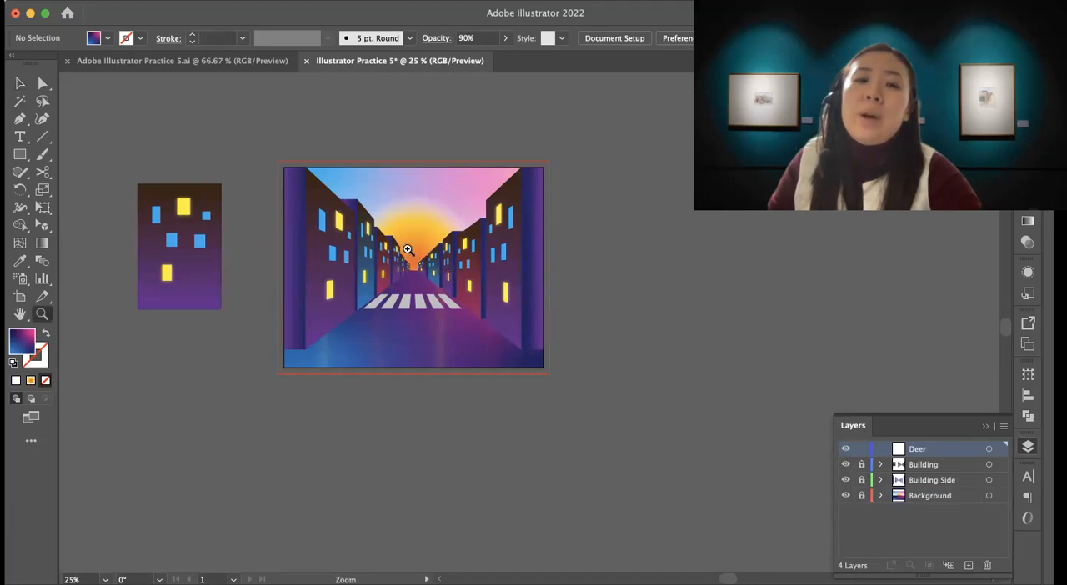
left_click(398, 252)
left_click(439, 255)
left_click_drag(399, 234, 222, 114)
left_click_drag(455, 259, 231, 170)
left_click_drag(396, 238, 449, 308)
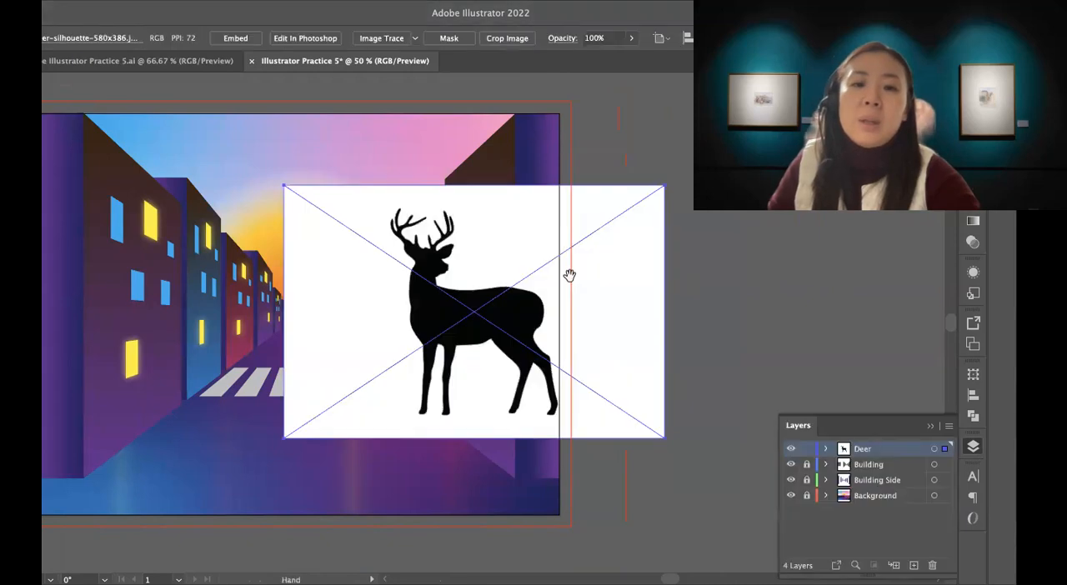
left_click(629, 525)
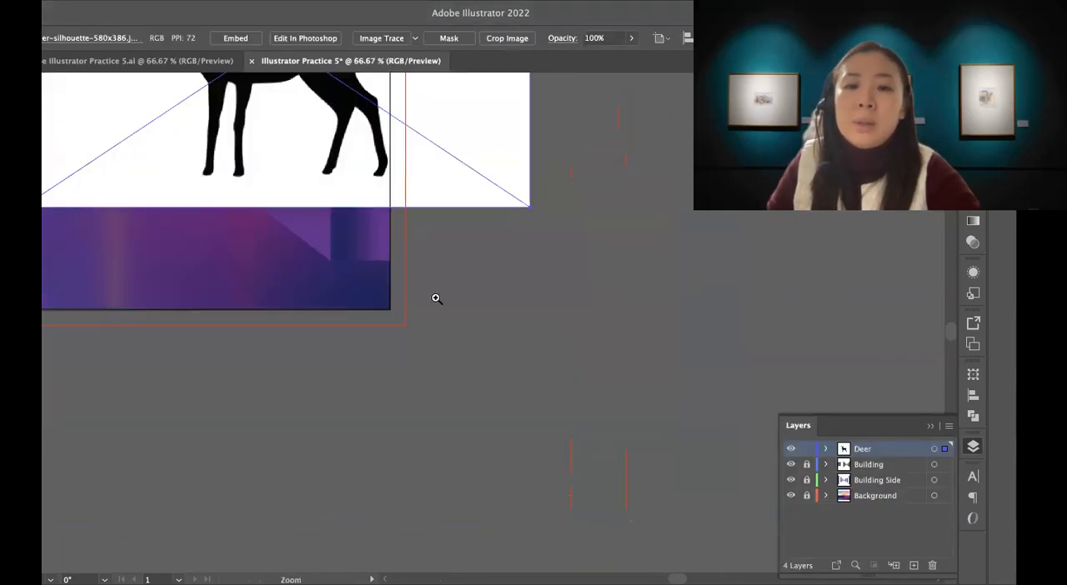
scroll(436, 298, "up", 6)
scroll(436, 298, "left", 3)
key("v")
left_click(235, 38)
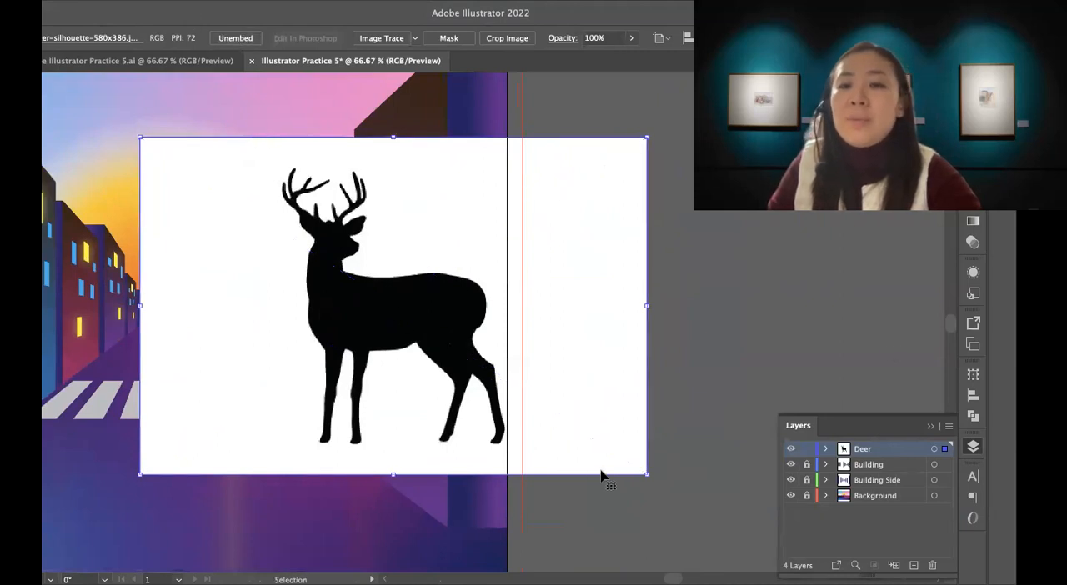
Step: Move the deer silhouette image off the street artwork onto the empty canvas below the artboard
left_click_drag(572, 474, 679, 288)
left_click(973, 447)
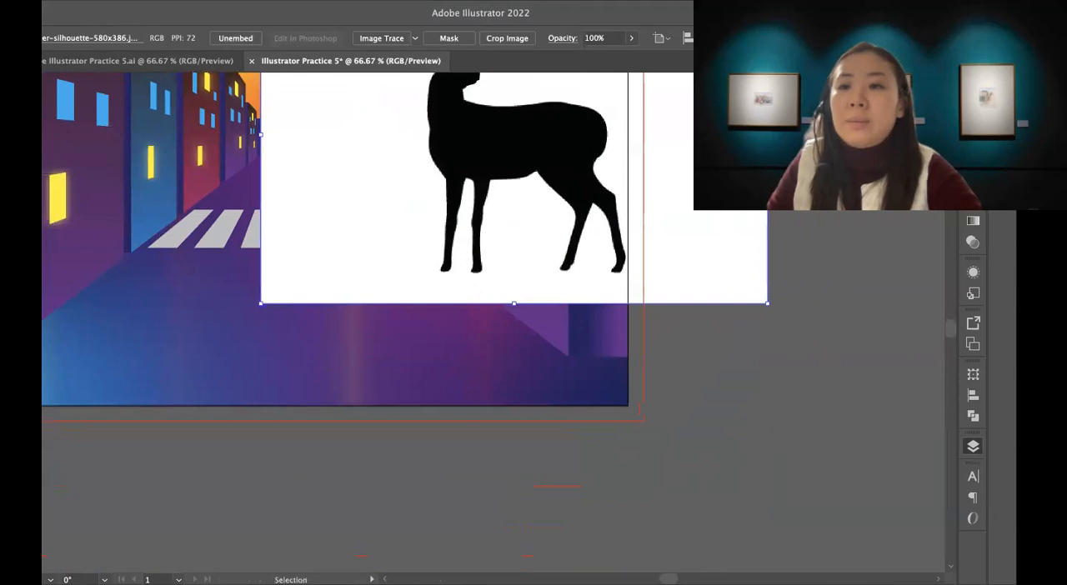
left_click(703, 455)
left_click_drag(528, 377, 747, 426)
left_click(629, 372)
key("z")
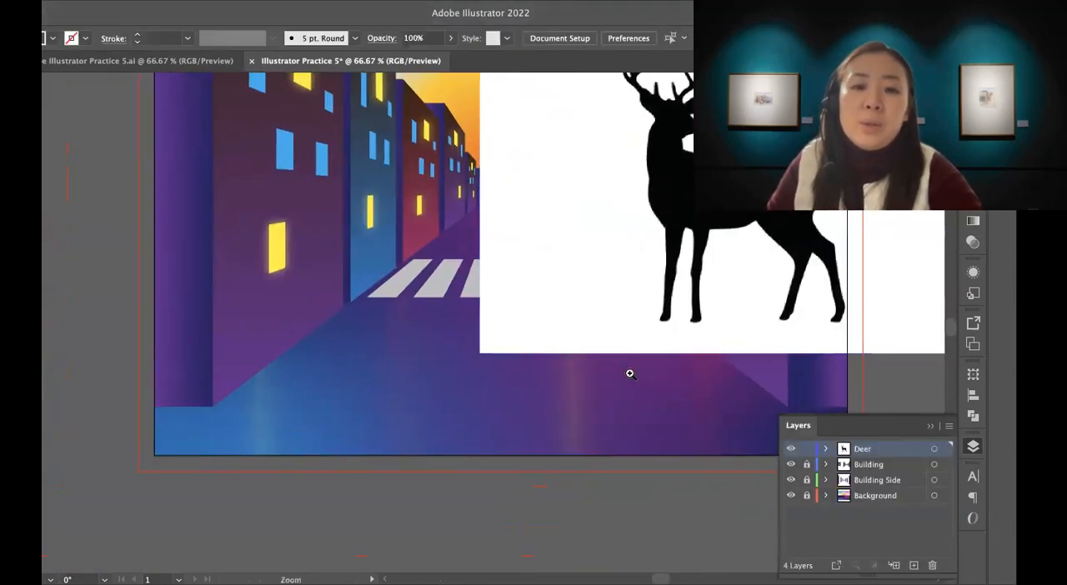
left_click(580, 311, "alt")
left_click(581, 311, "alt")
left_click(580, 311, "alt")
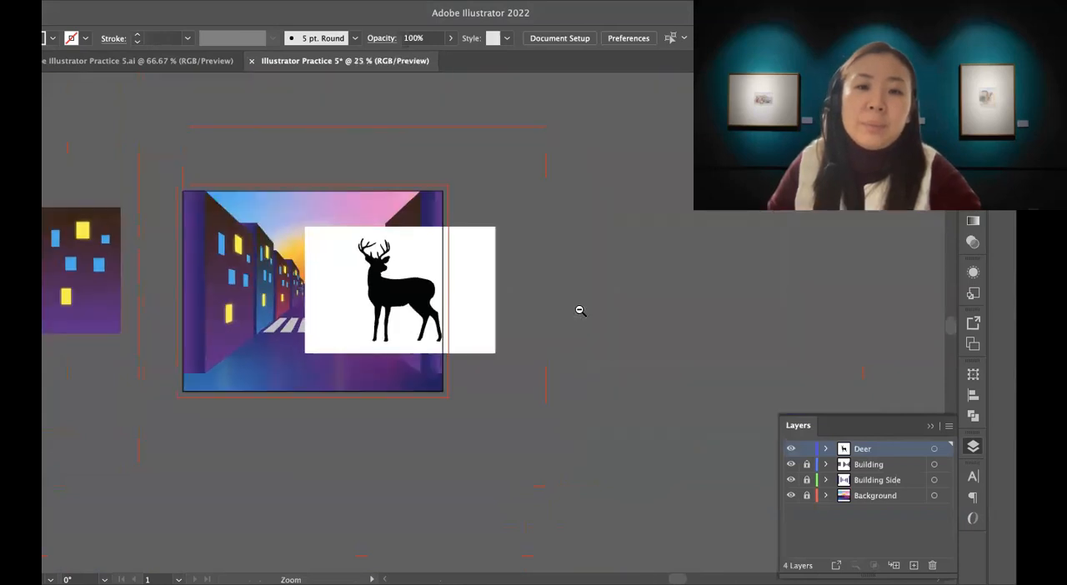
left_click_drag(523, 353, 614, 234)
key("v")
left_click_drag(555, 198, 473, 416)
Step: Lock the deer silhouette image in place and activate the Pen tool
key("z")
left_click(429, 377)
left_click_drag(508, 382, 536, 320)
left_click(514, 315)
key("v")
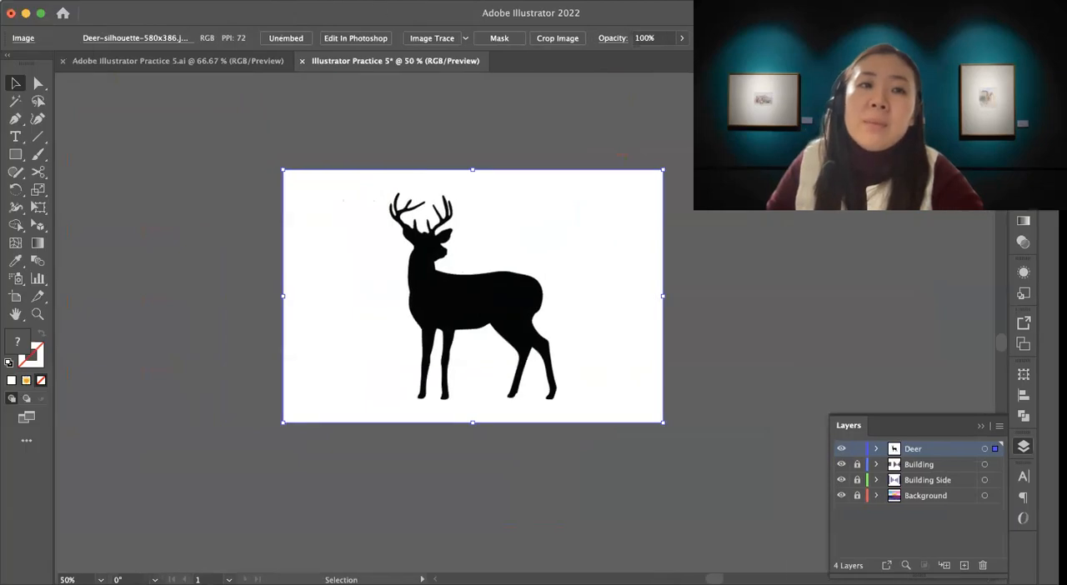
left_click(172, 1)
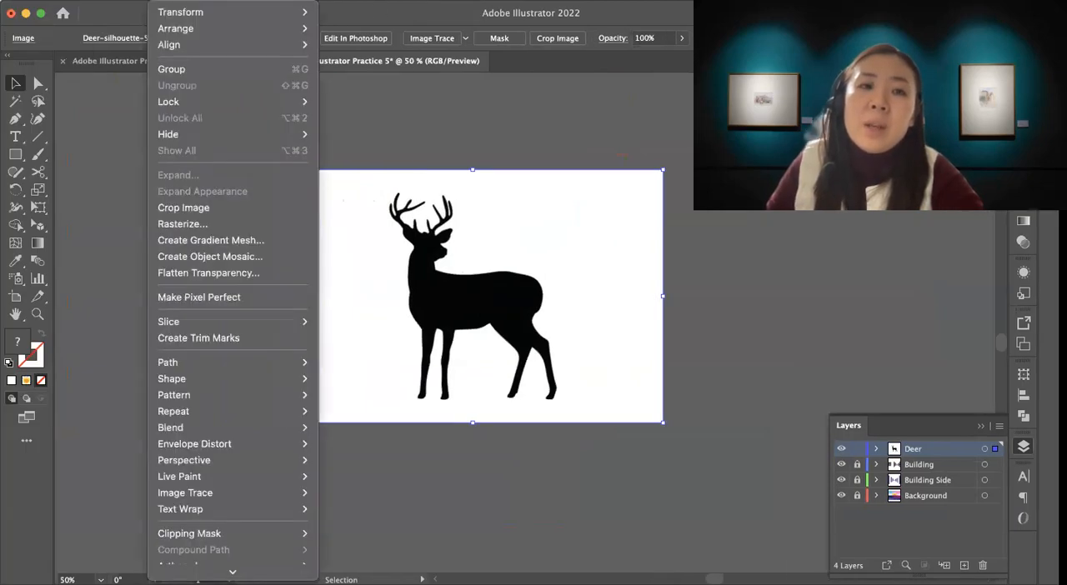
mouse_move(175, 105)
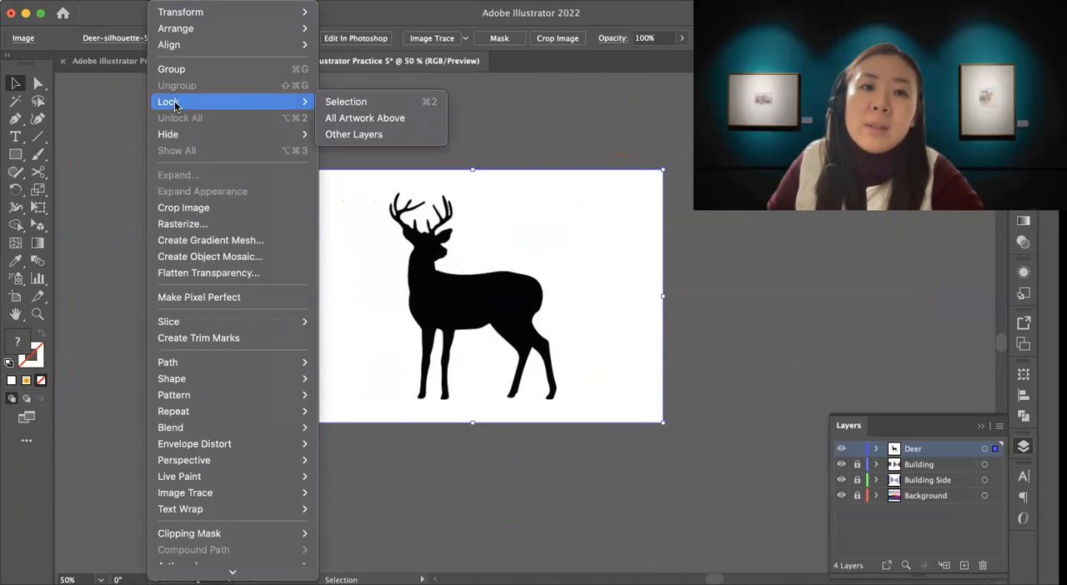
left_click(364, 102)
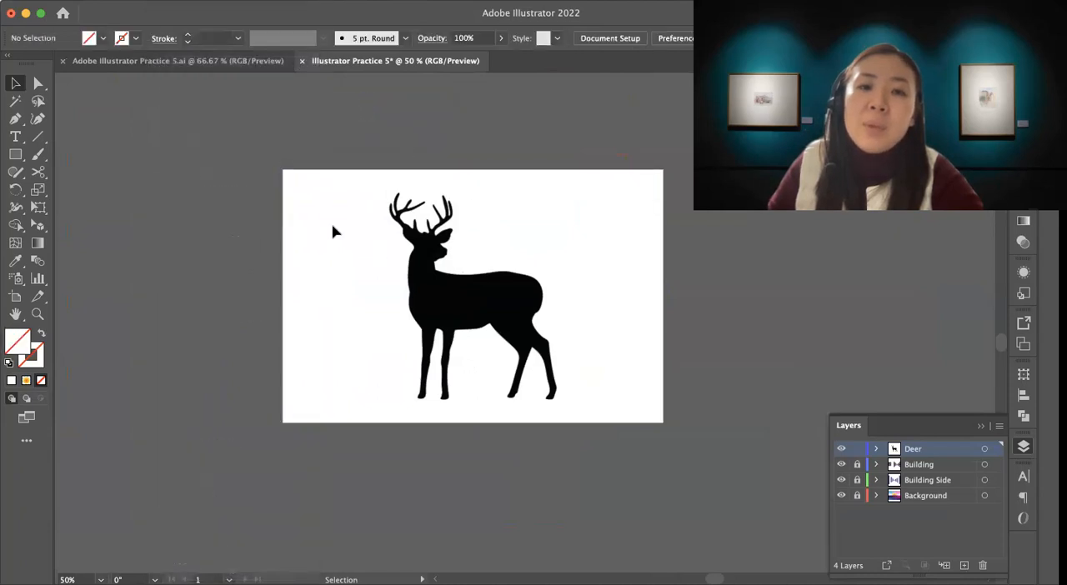
left_click(15, 118)
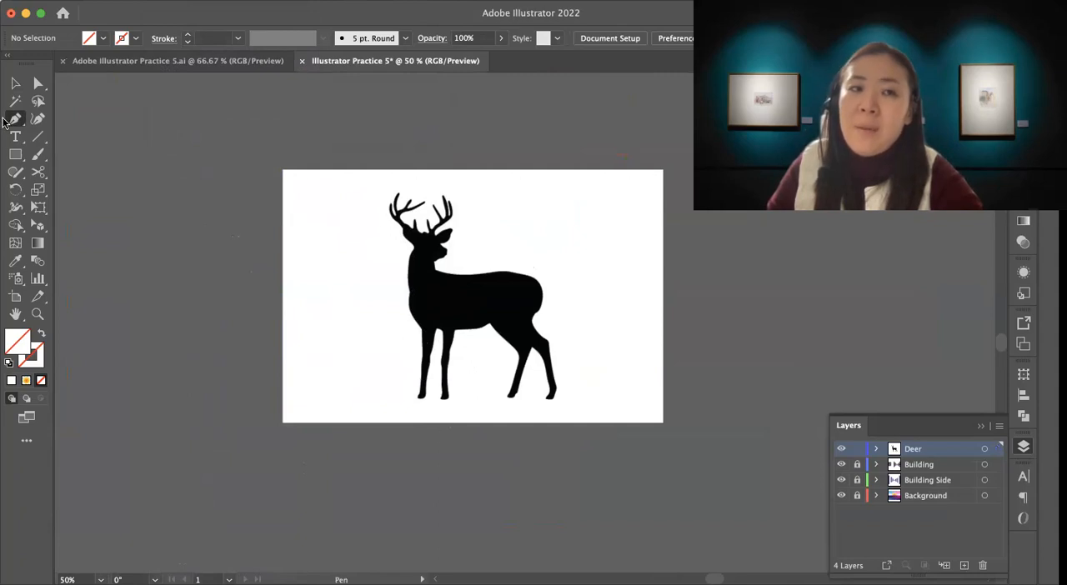
Step: Unlock the deer silhouette image so it can be selected
left_click(15, 84)
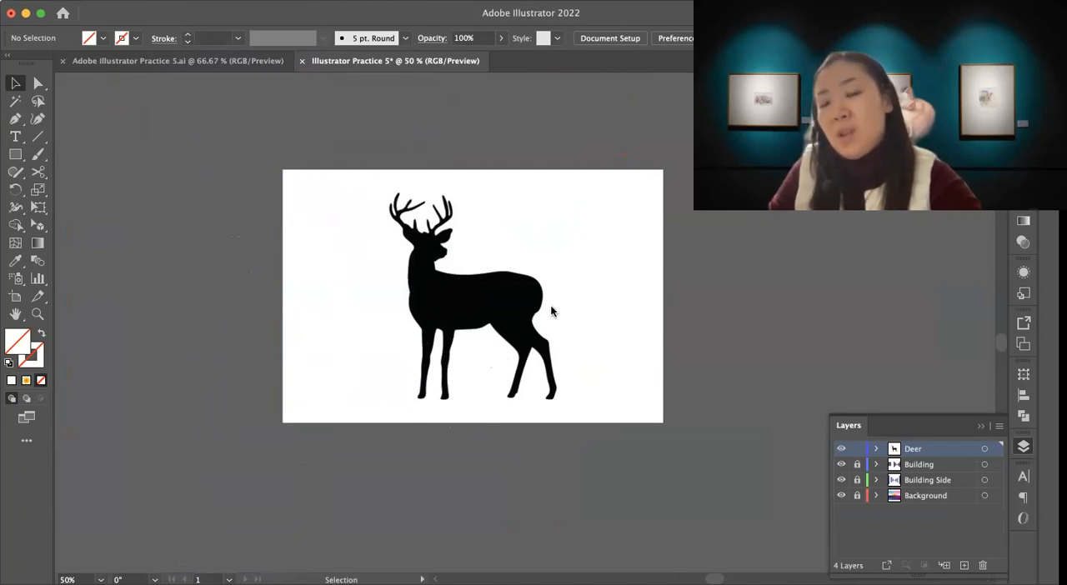
left_click_drag(557, 401, 488, 398)
left_click(163, 1)
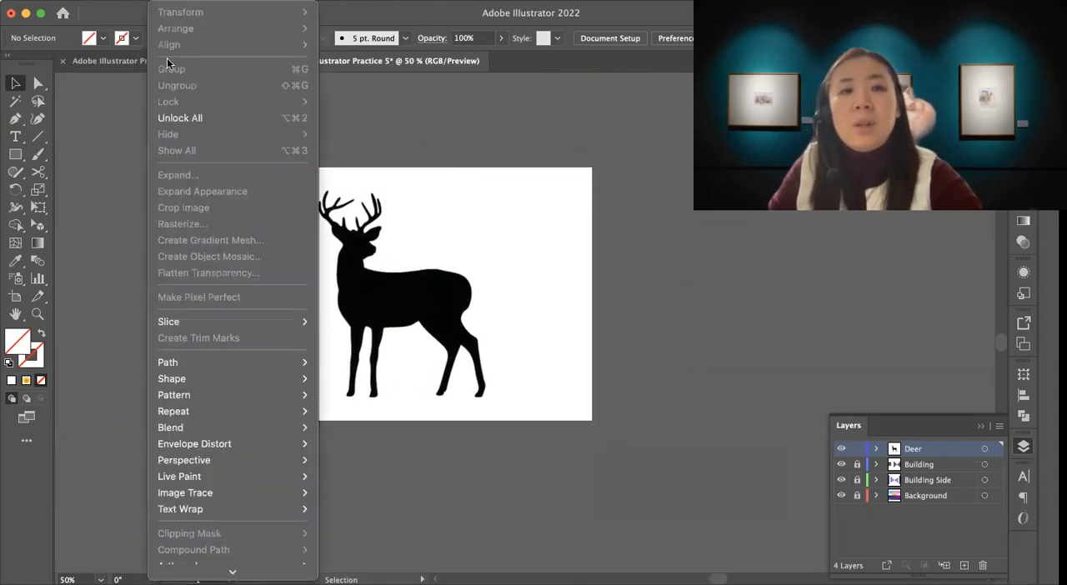
left_click(176, 122)
left_click(647, 374)
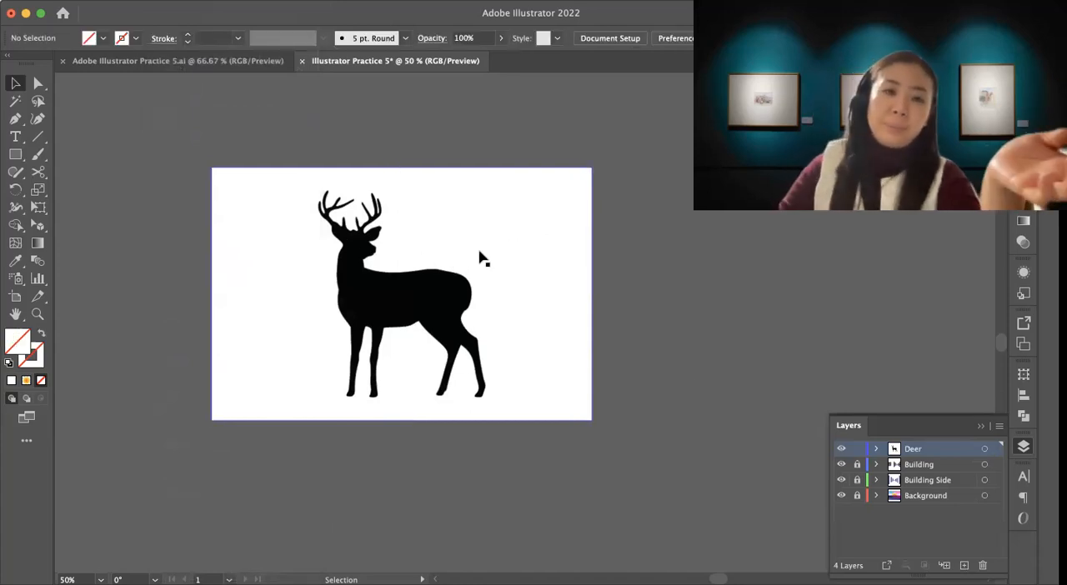
Step: Image-trace the deer silhouette and expand the result into vector shapes
left_click(576, 351)
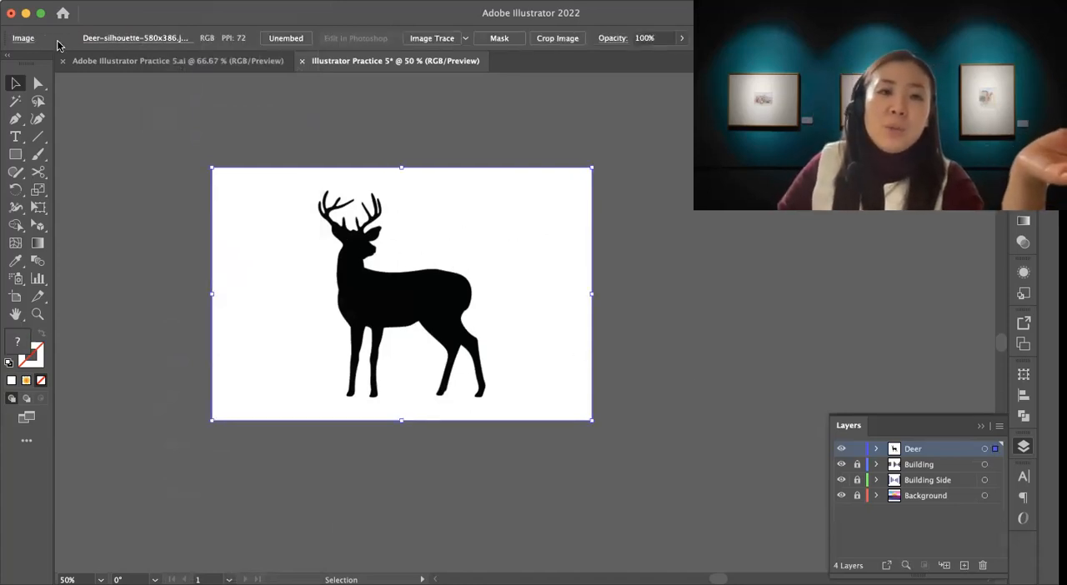
left_click(167, 1)
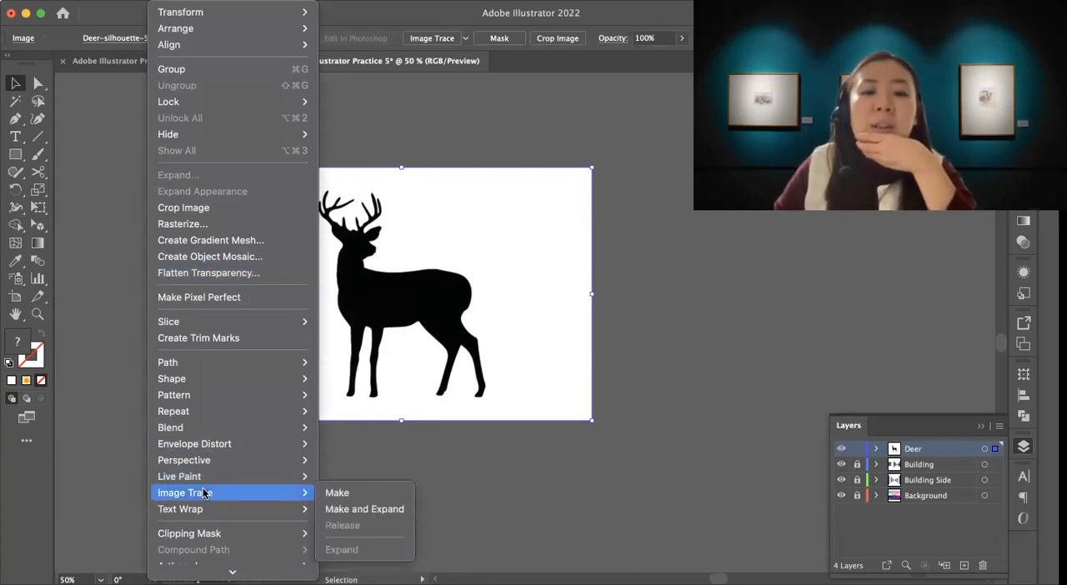
left_click(343, 510)
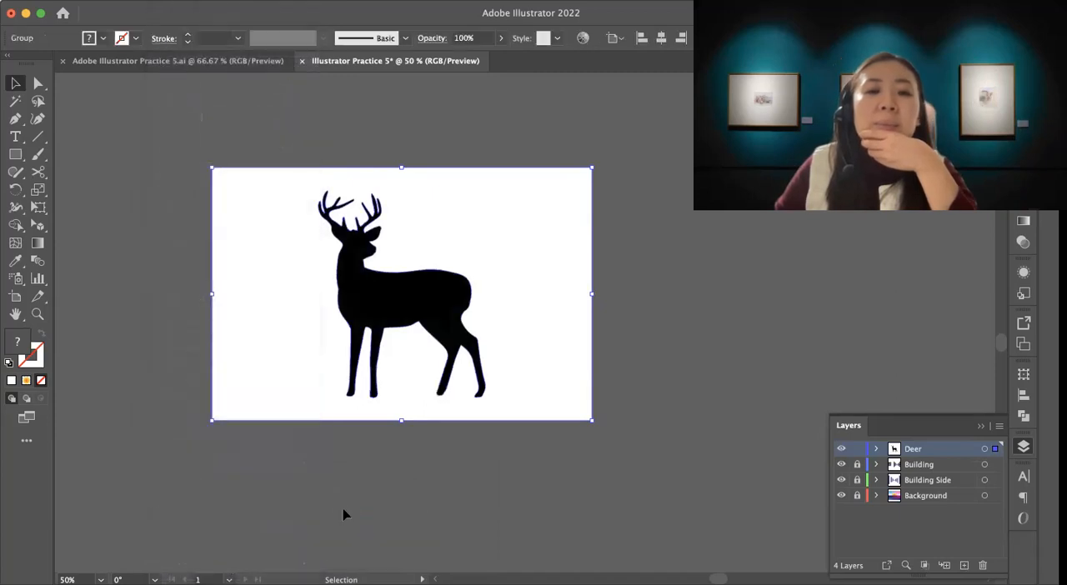
left_click(438, 458)
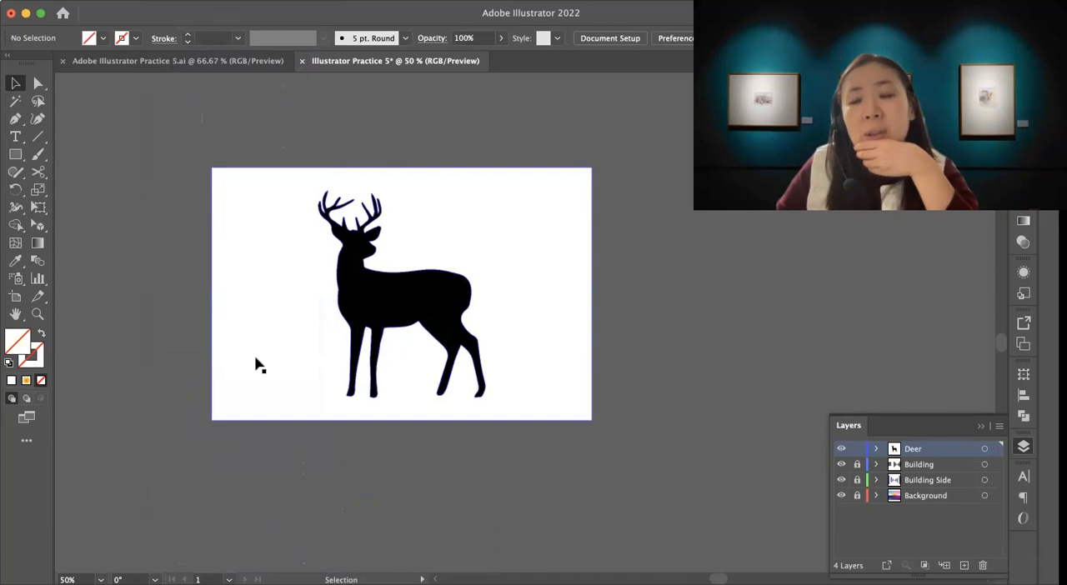
Step: Isolate the traced deer group, delete its white background shape, and leave isolation mode
double_click(250, 313)
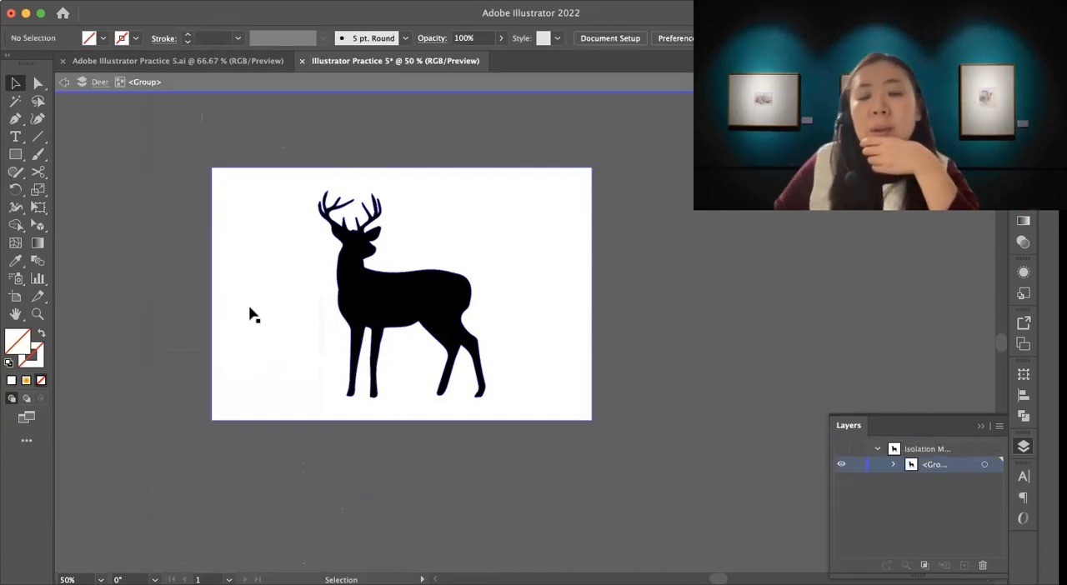
left_click(250, 314)
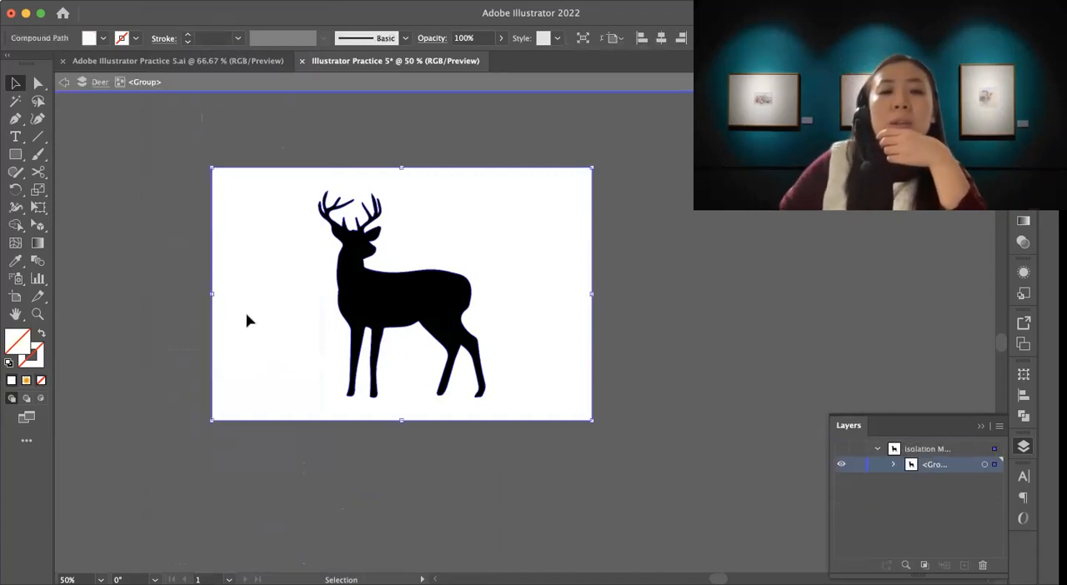
key("Delete")
double_click(243, 316)
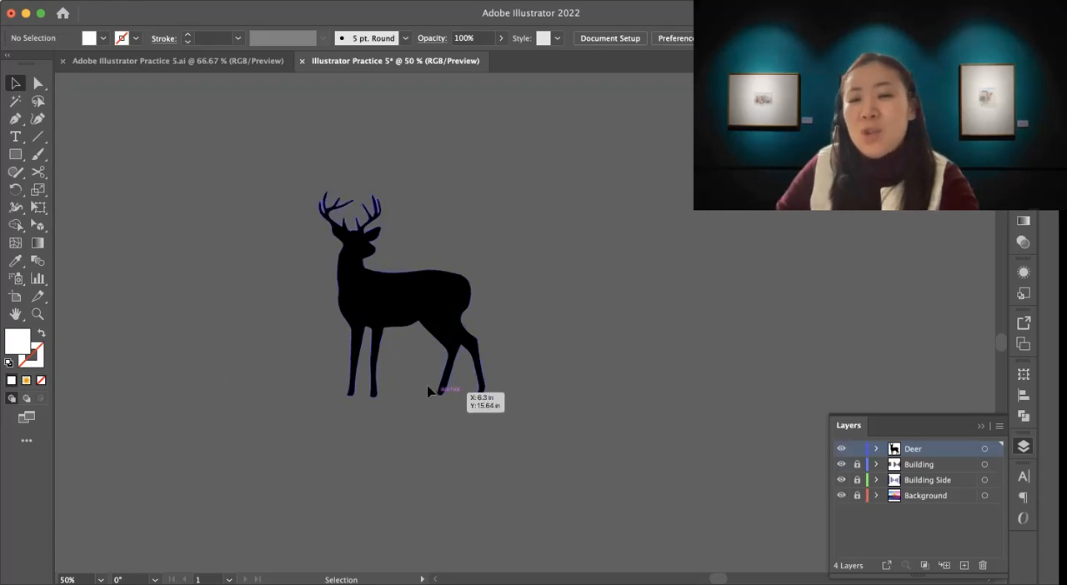
Step: Inspect the outline of the traced deer up close at 100% zoom
key("z")
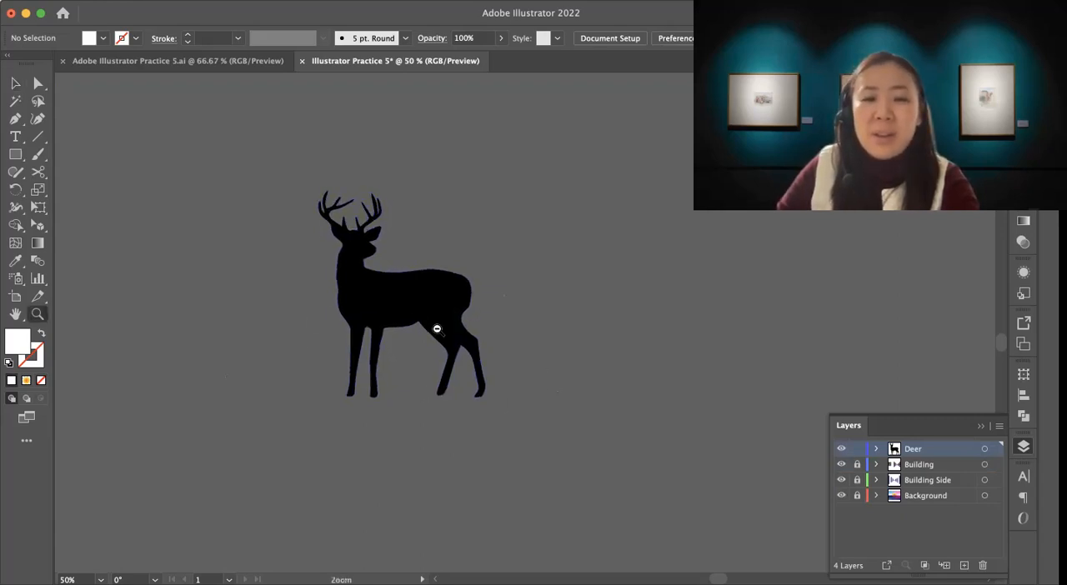
scroll(440, 334, "left", 5)
scroll(440, 333, "down", 2)
left_click_drag(677, 218, 447, 445)
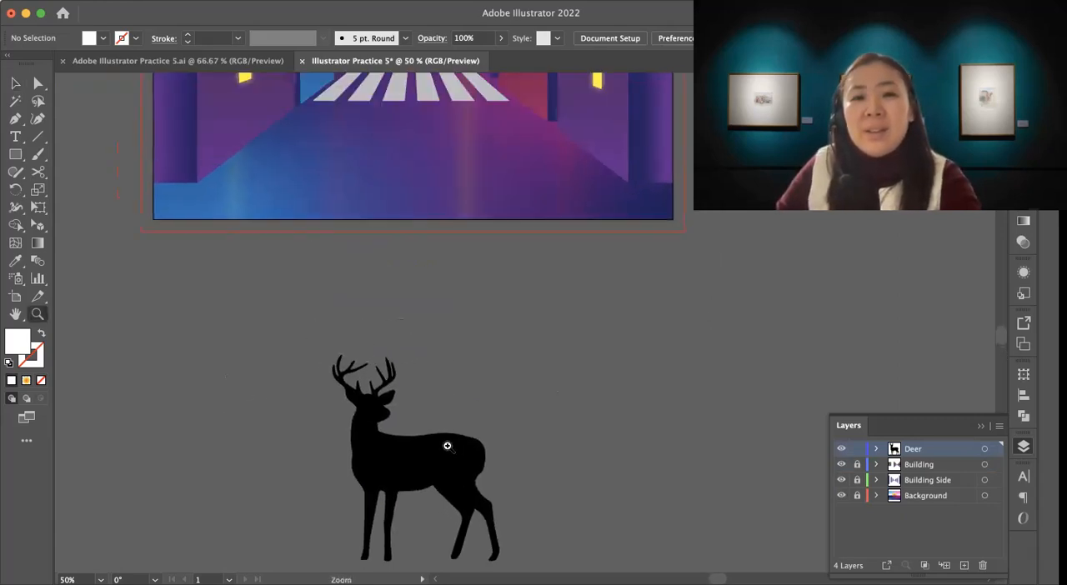
left_click(426, 428, "alt")
triple_click(426, 428)
left_click_drag(431, 332, 294, 399)
left_click_drag(592, 193, 476, 259)
mouse_move(641, 103)
left_mouse_down()
mouse_move(401, 235)
mouse_move(362, 426)
left_mouse_up()
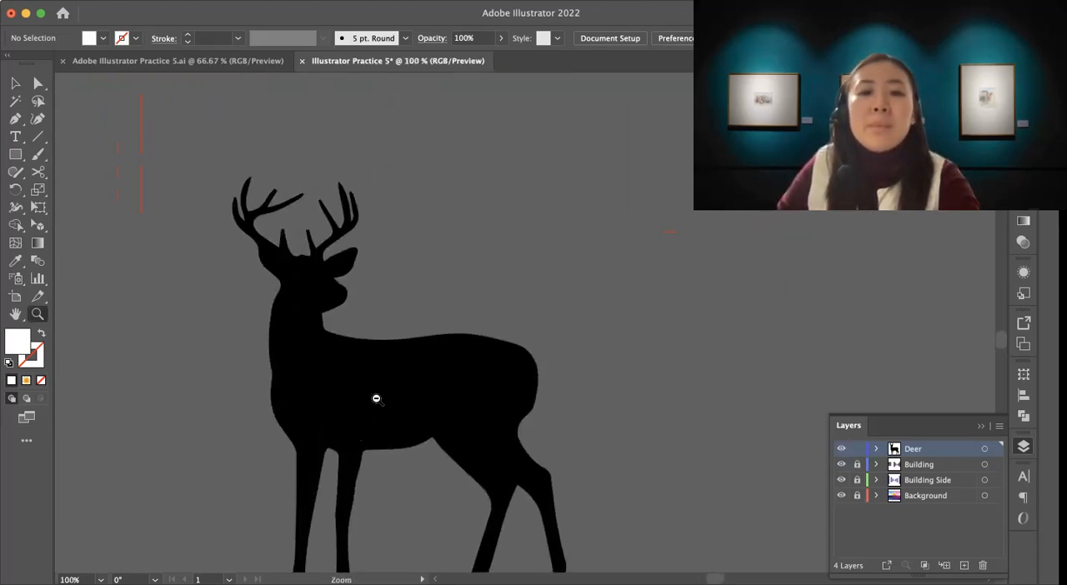
Step: Move the traced deer from the empty canvas onto the street artwork so it stands over the crosswalk
left_click(375, 398, "alt")
left_click(453, 374, "alt")
left_click_drag(588, 316, 357, 436)
mouse_move(457, 311)
left_mouse_down()
mouse_move(398, 336)
mouse_move(364, 419)
left_mouse_up()
left_click(364, 407, "alt")
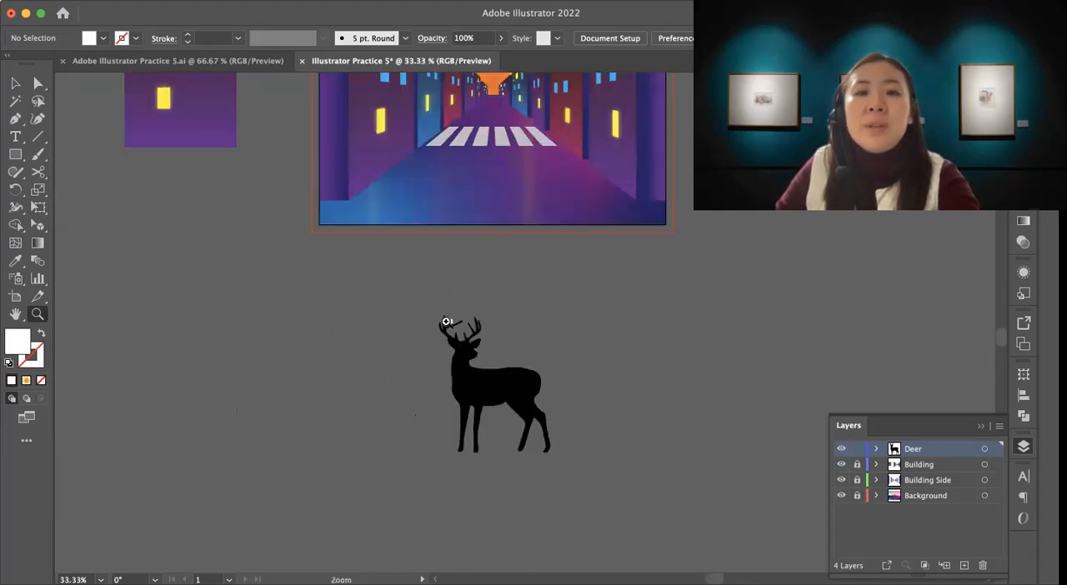
left_click_drag(445, 322, 310, 389)
left_click_drag(381, 376, 377, 390)
key("v")
left_click_drag(360, 481, 385, 172)
left_click_drag(416, 130, 387, 167)
left_click_drag(353, 226, 365, 211)
key("z")
left_click(387, 240)
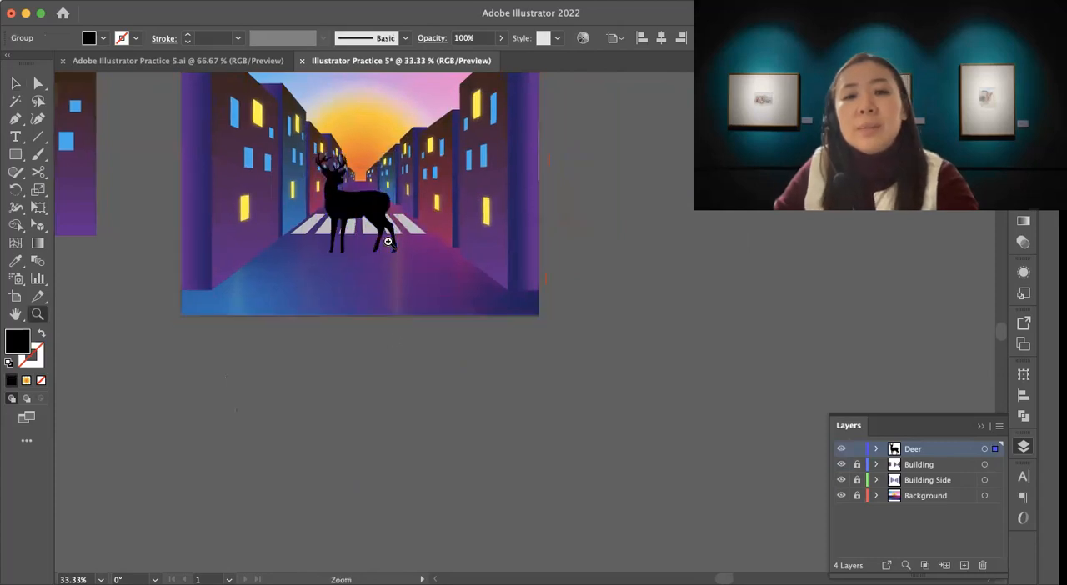
left_click_drag(422, 253, 427, 291)
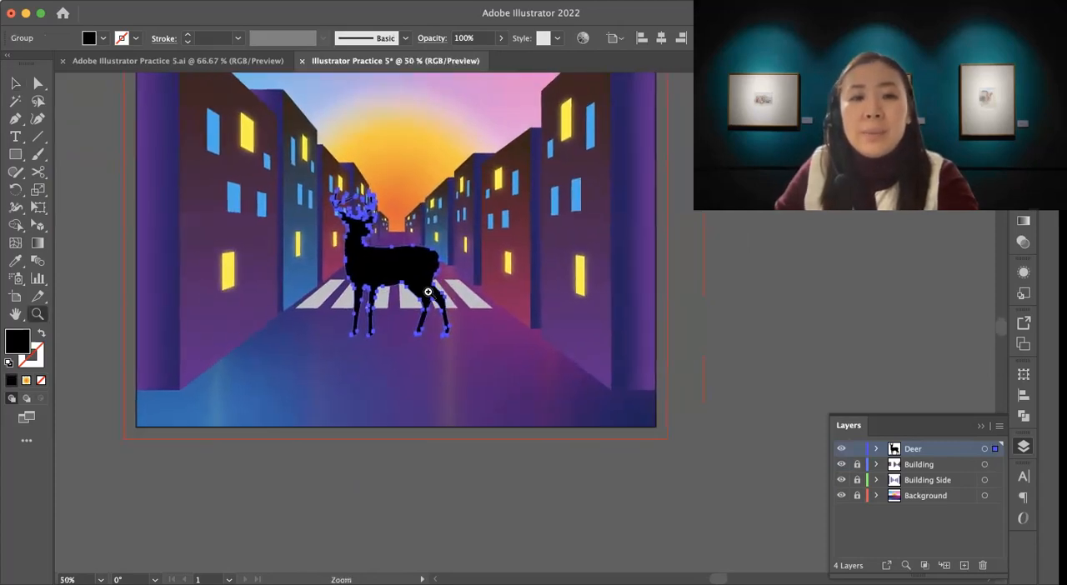
left_click_drag(348, 335, 364, 326)
left_click_drag(427, 338, 430, 323)
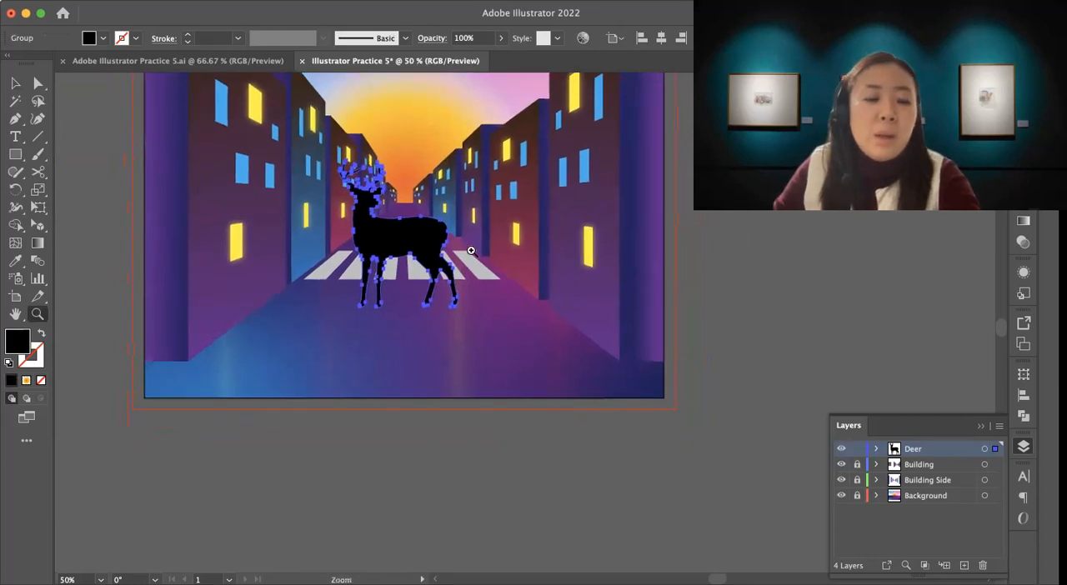
key("v")
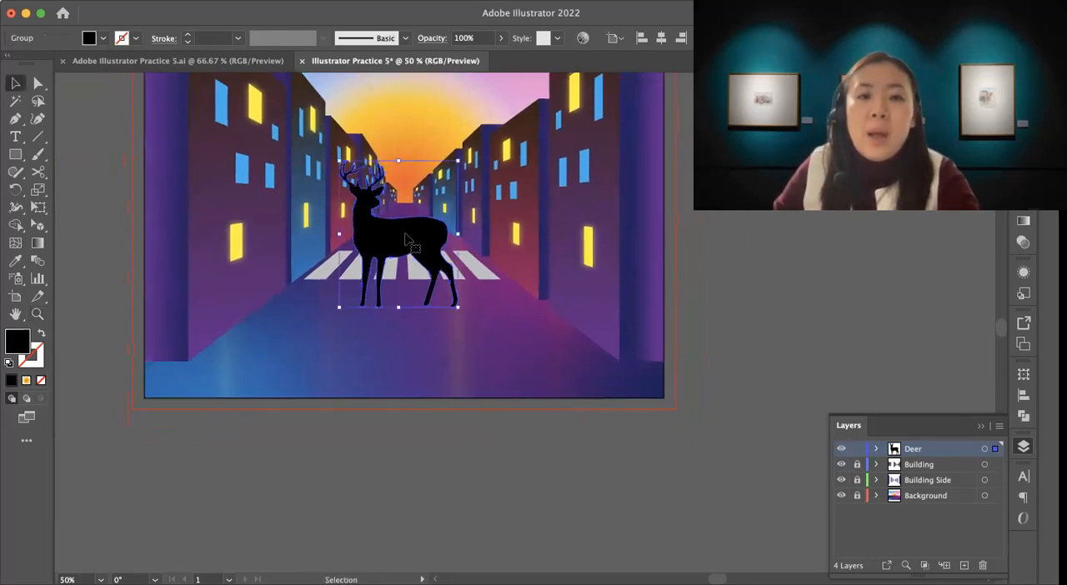
Step: Examine the finished glowing deer and its reflection in the Adobe Illustrator Practice 5.ai reference document, and return to the working document
left_click(142, 60)
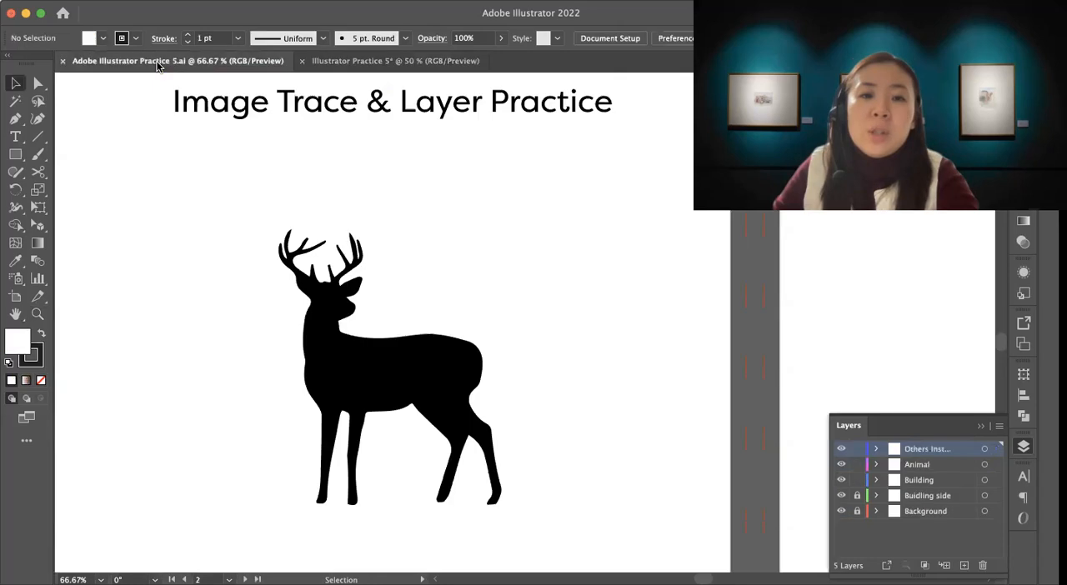
left_click_drag(308, 167, 296, 424)
scroll(296, 424, "up", 15)
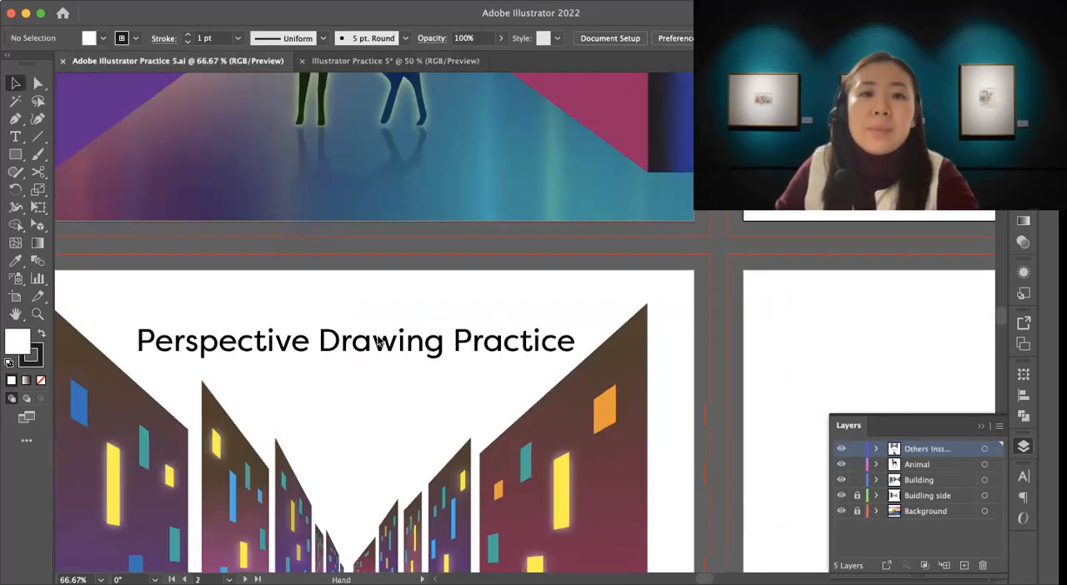
left_click_drag(411, 483, 419, 484)
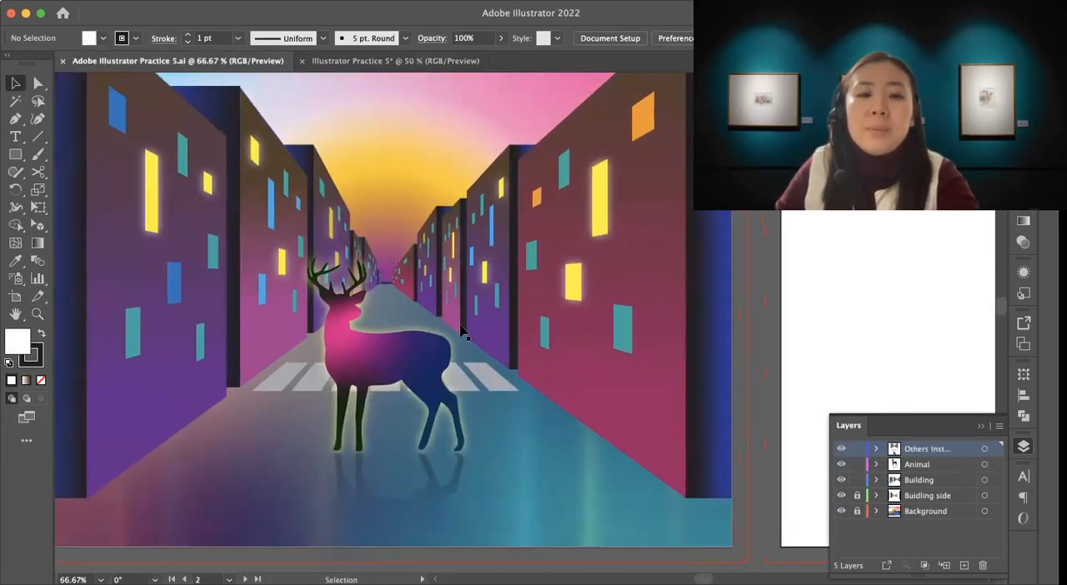
left_click(347, 63)
Step: Nudge the deer slightly right and make an upside-down, vertically shortened copy beneath its hooves as a reflection on the road
left_click_drag(420, 240, 425, 245)
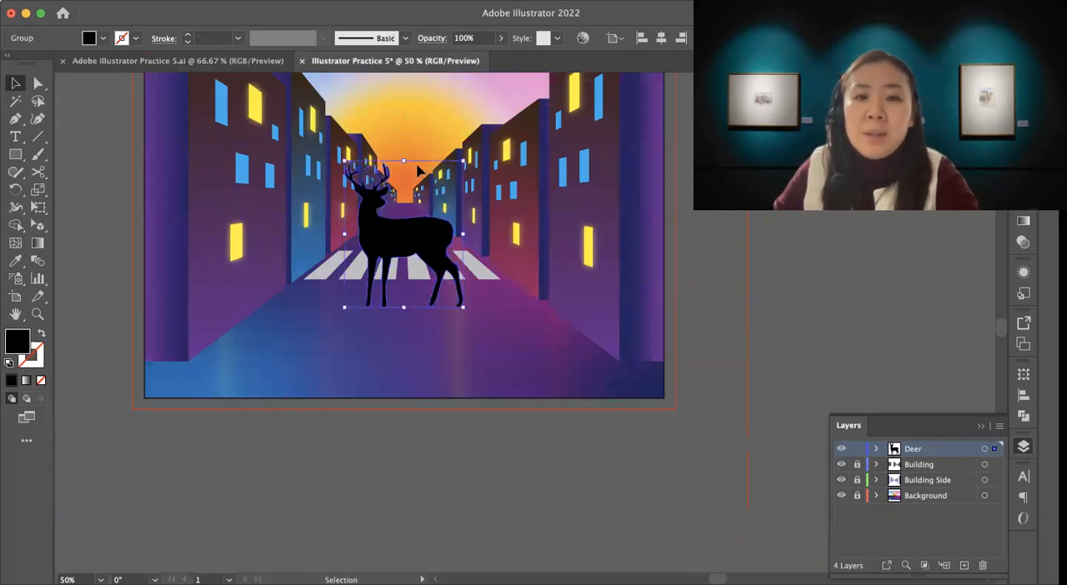
left_click_drag(404, 159, 397, 400)
key("super+z")
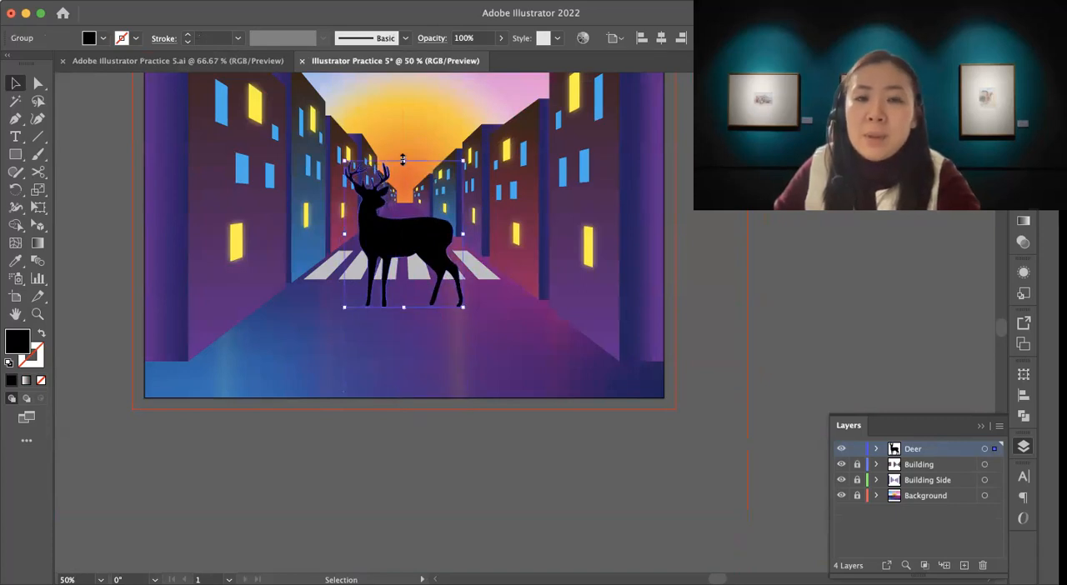
left_click_drag(403, 160, 405, 401)
left_click(498, 484)
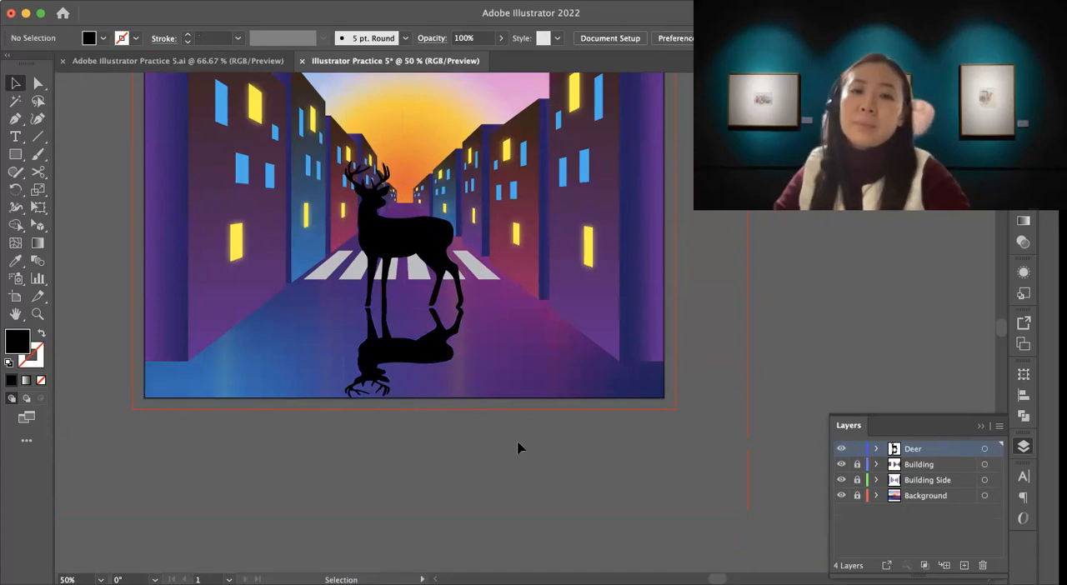
Step: Select the deer's reflection and fill it with the white-to-black linear gradient
left_click(408, 357)
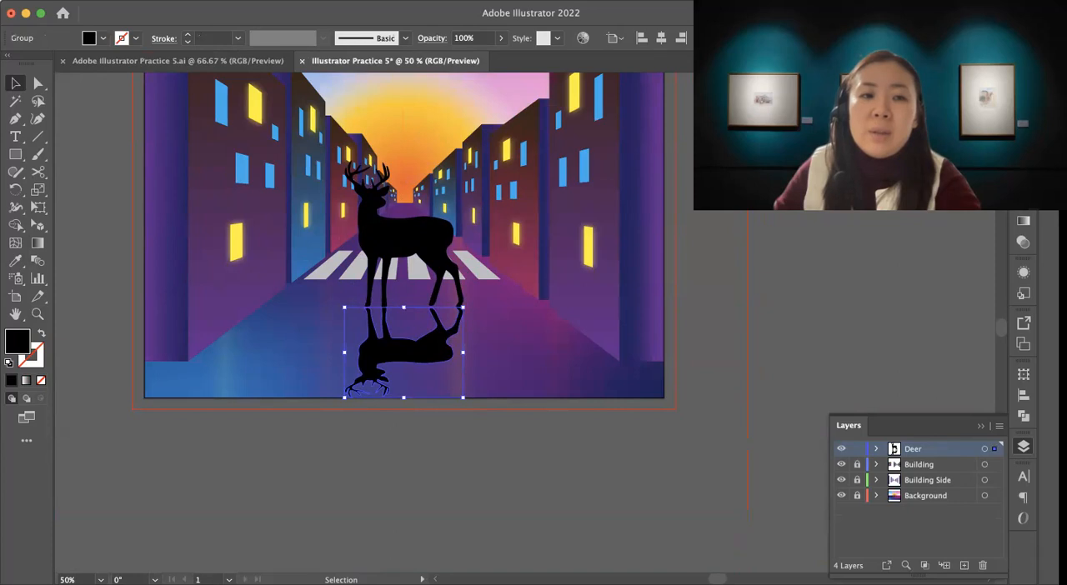
scroll(310, 159, "up", 3)
scroll(310, 158, "right", 2)
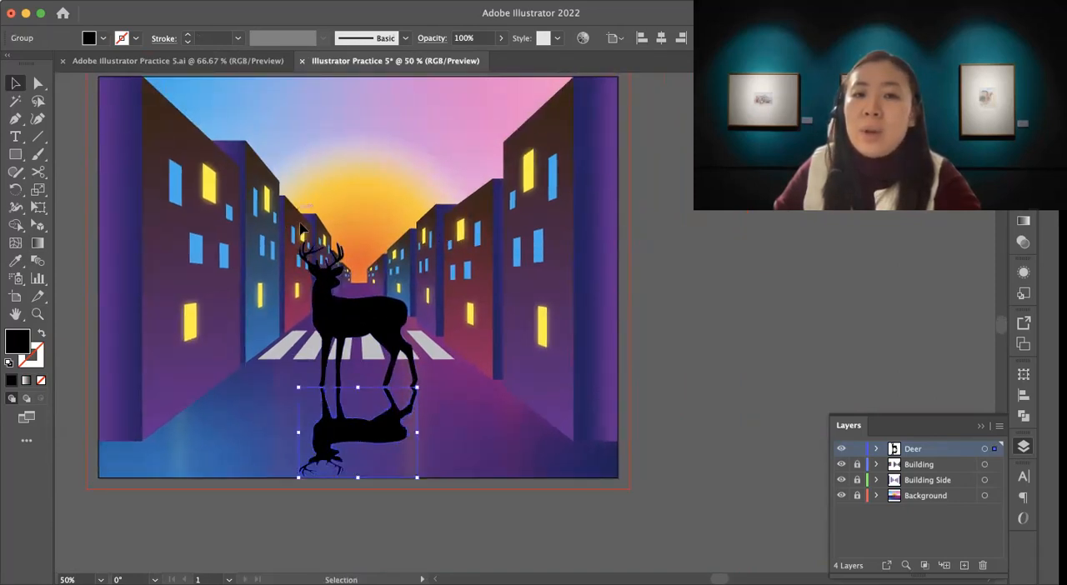
left_click_drag(358, 459, 339, 387)
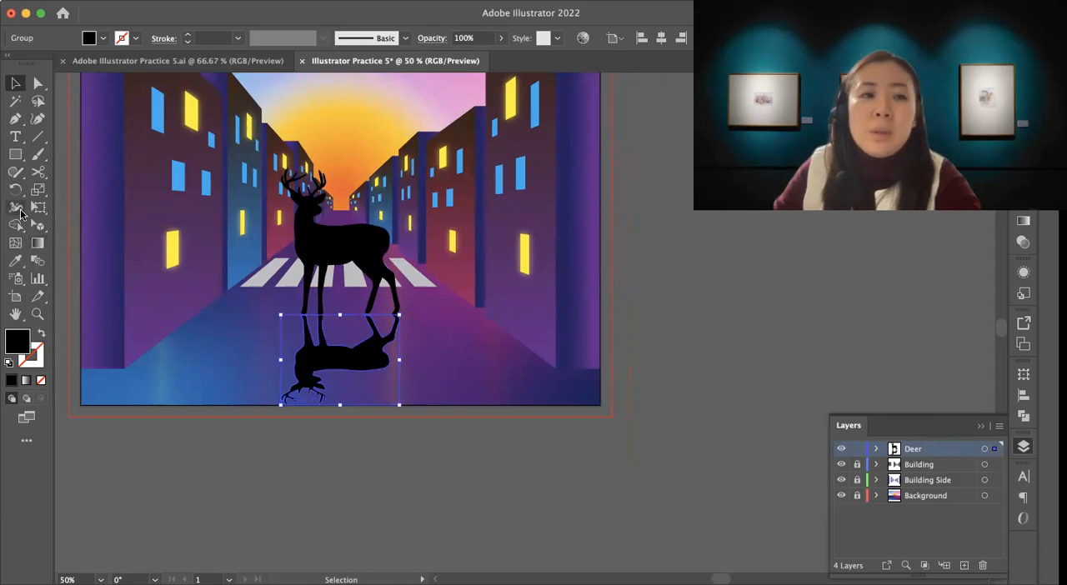
left_click(37, 244)
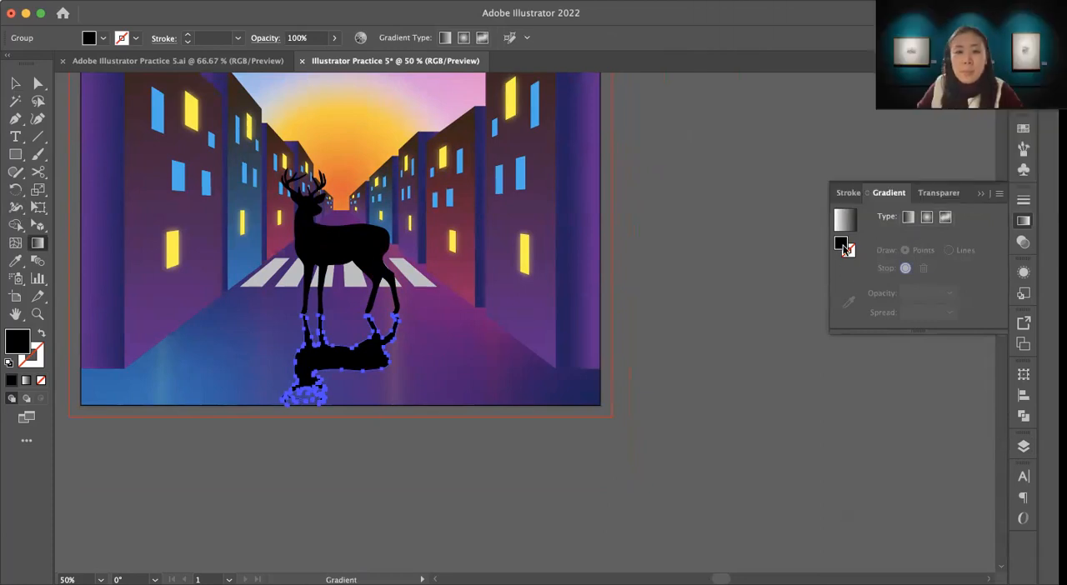
left_click(844, 219)
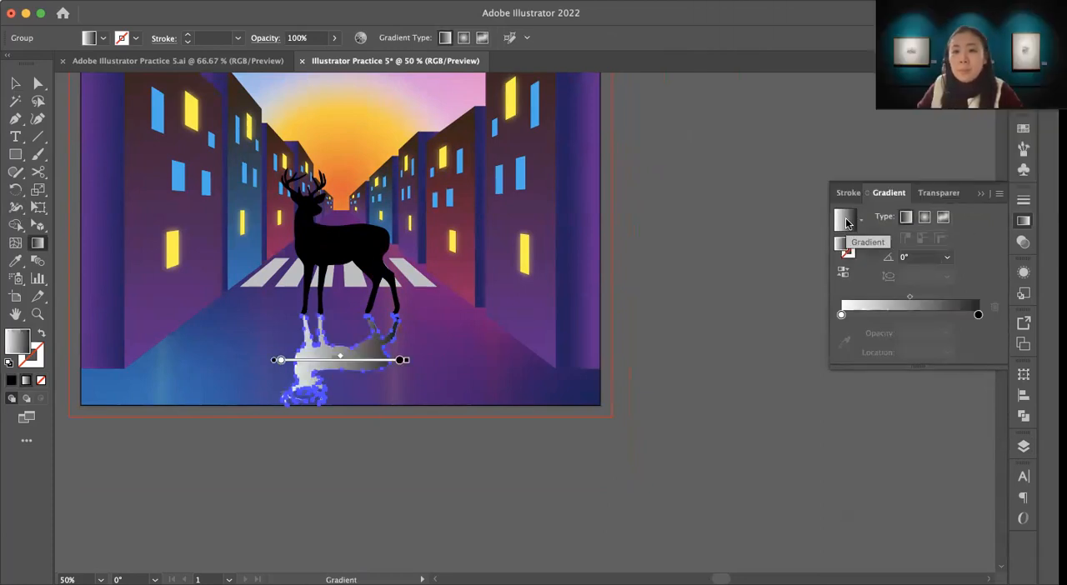
Step: Set the reflection gradient's starting stop to dark navy blue and the black end stop's opacity to 0%
double_click(841, 314)
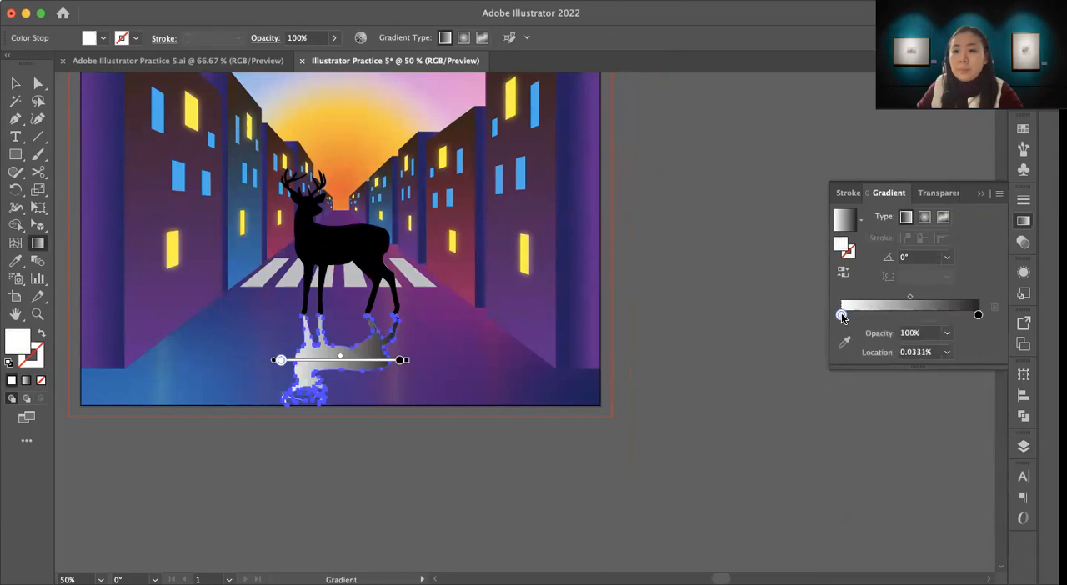
left_click(891, 373)
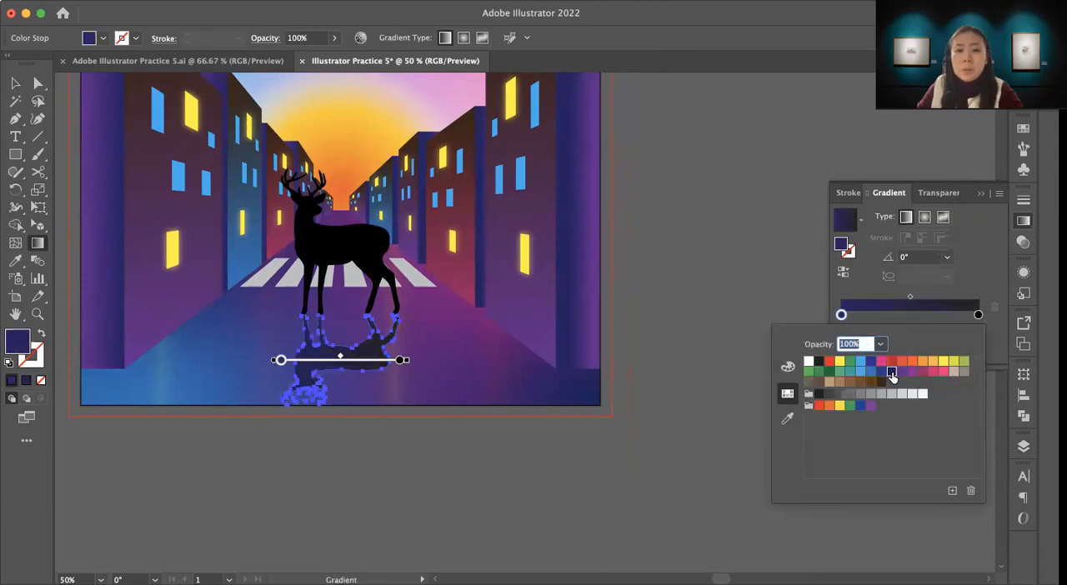
double_click(978, 314)
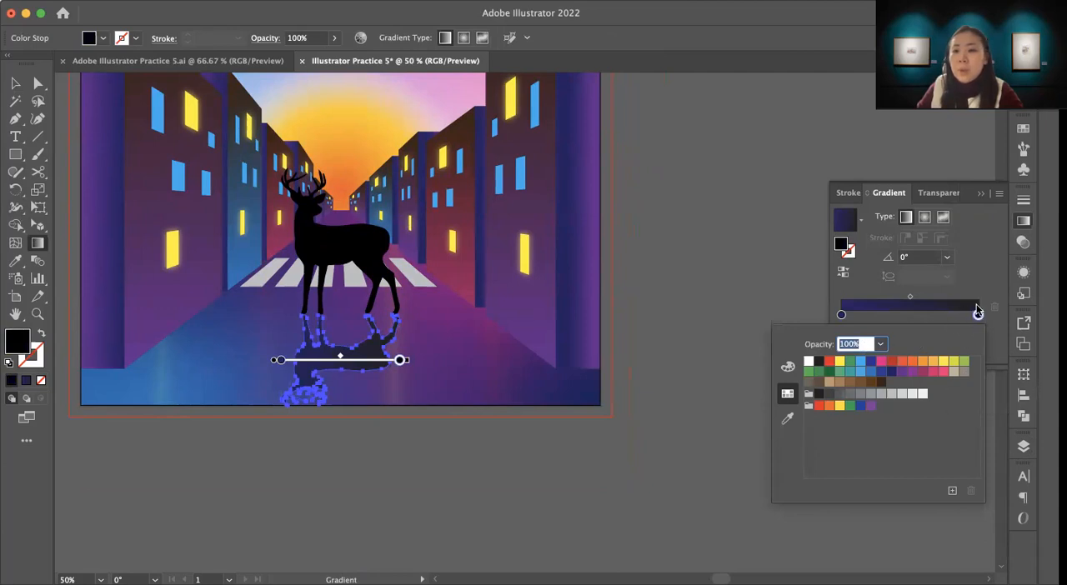
left_click(879, 344)
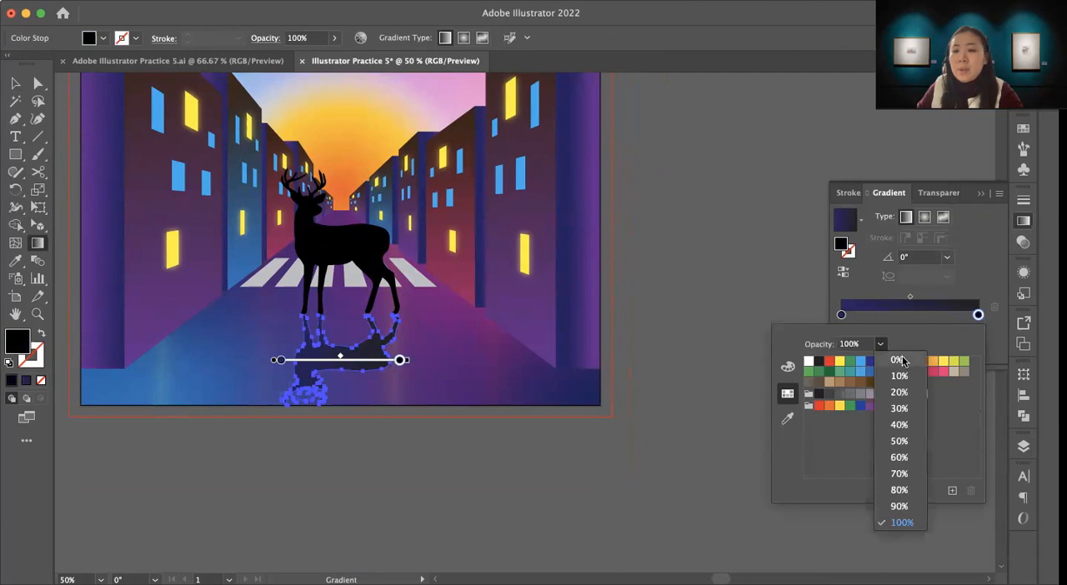
left_click(898, 360)
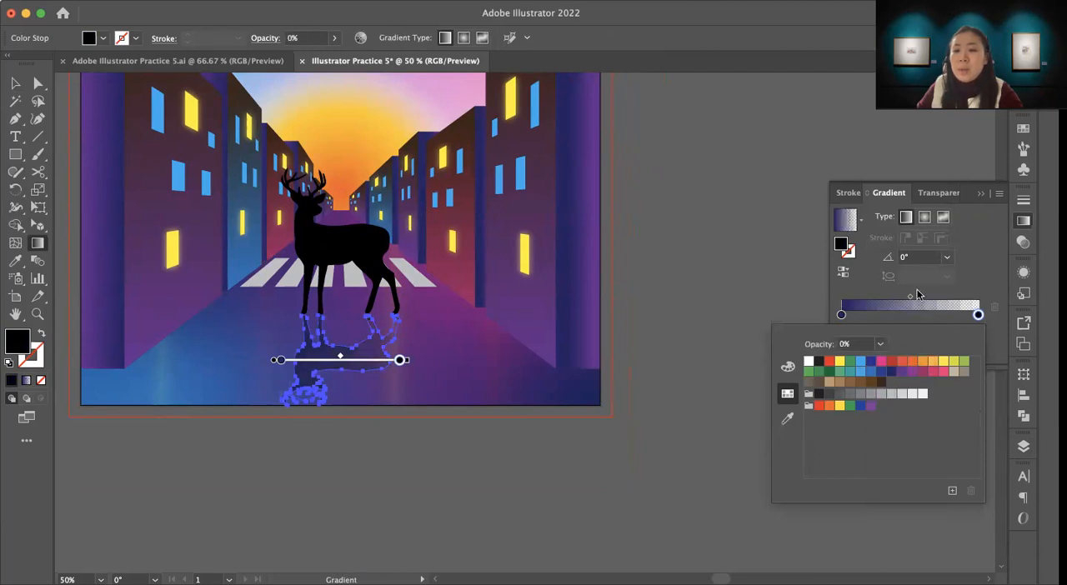
Step: Shift the reflection gradient's midpoint to about 77.7% and redraw the gradient running downward from the hooves at about -89.4°
left_click(910, 300)
left_click_drag(909, 298, 948, 298)
mouse_move(340, 373)
left_mouse_down()
mouse_move(341, 315)
mouse_move(354, 395)
left_mouse_up()
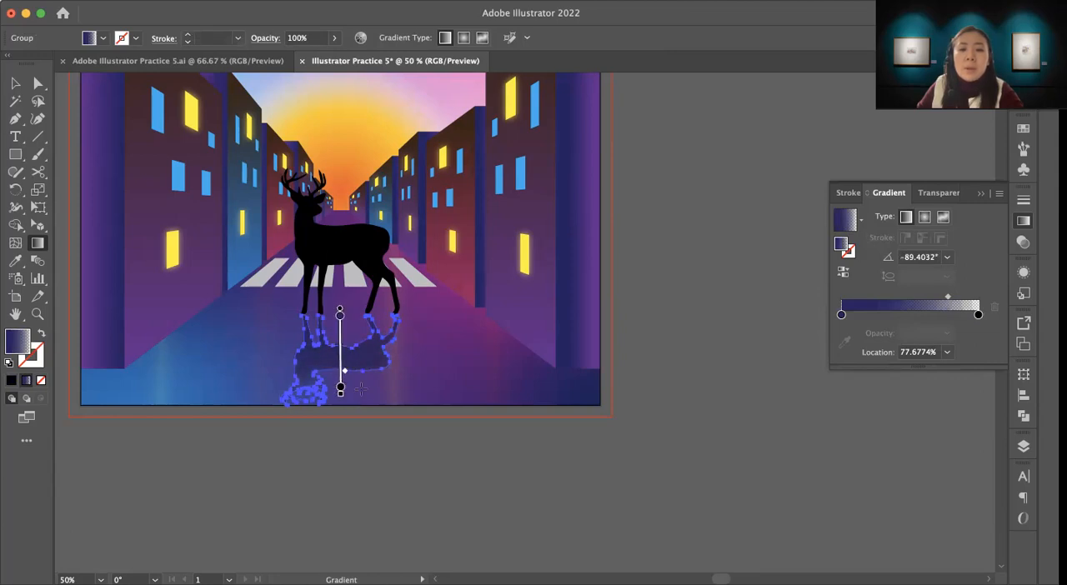
Step: Reduce the overall opacity of the deer's reflection to 56%
left_click(15, 82)
left_click(759, 410)
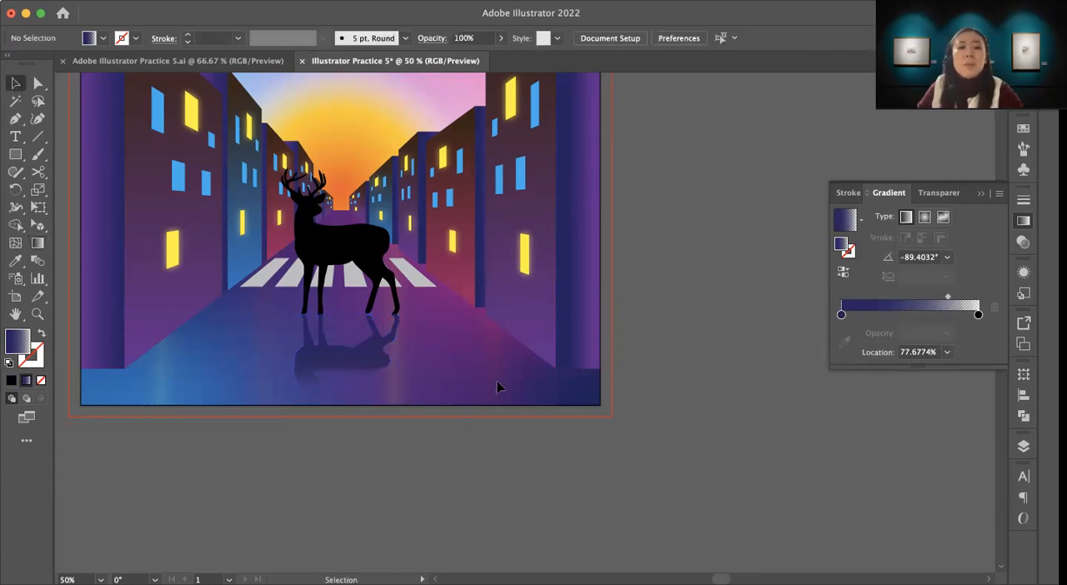
left_click(380, 365)
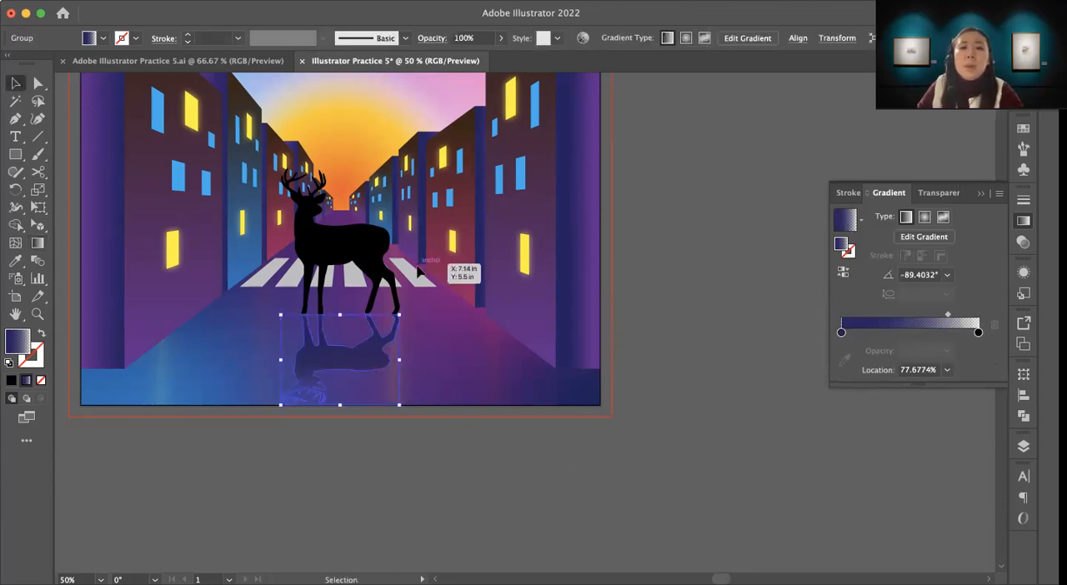
left_click(500, 38)
left_click_drag(498, 58, 488, 58)
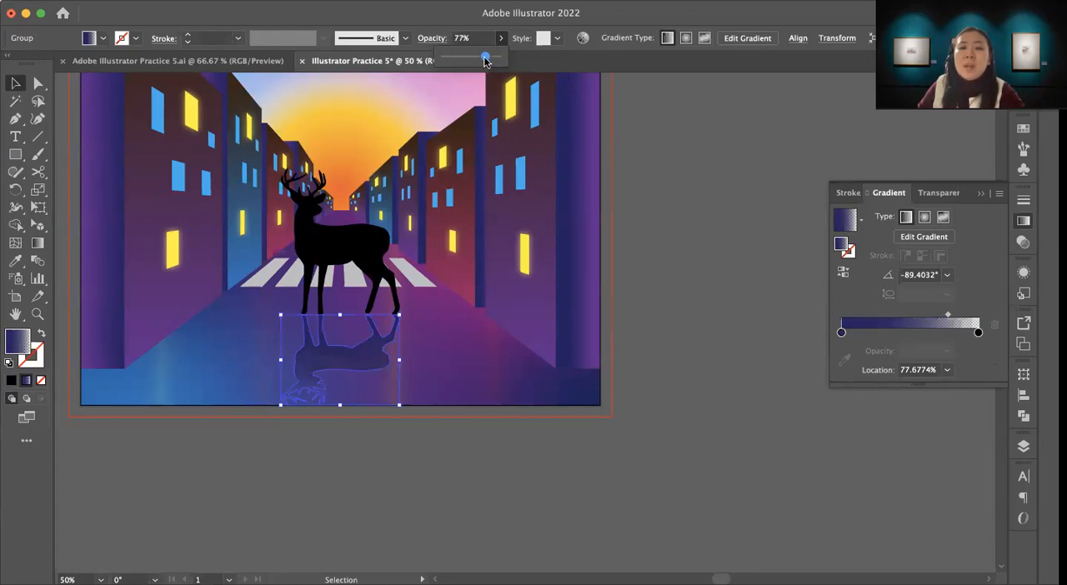
left_click_drag(486, 59, 479, 56)
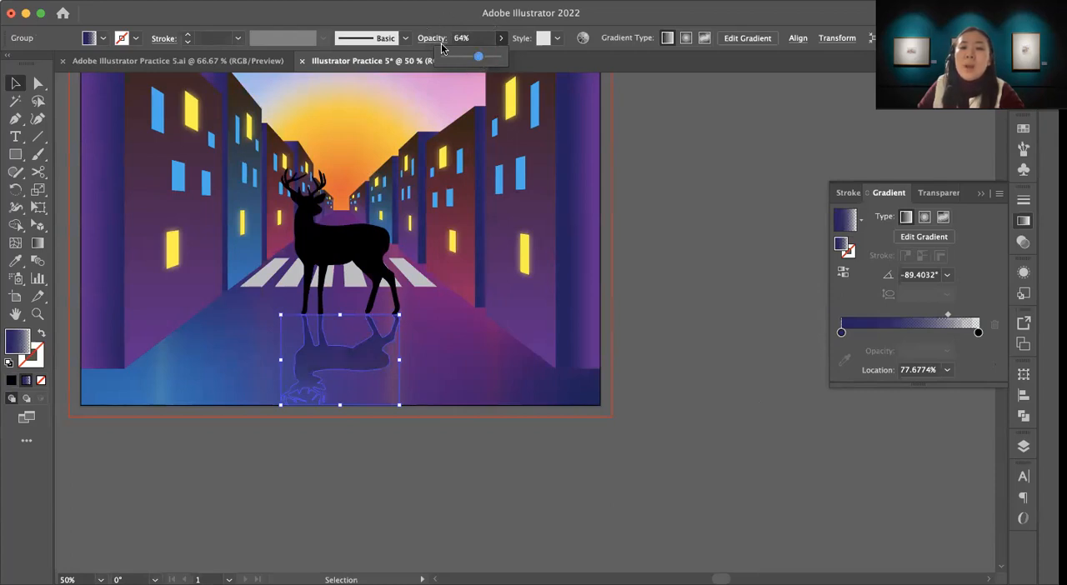
left_click_drag(480, 58, 475, 58)
left_click(652, 278)
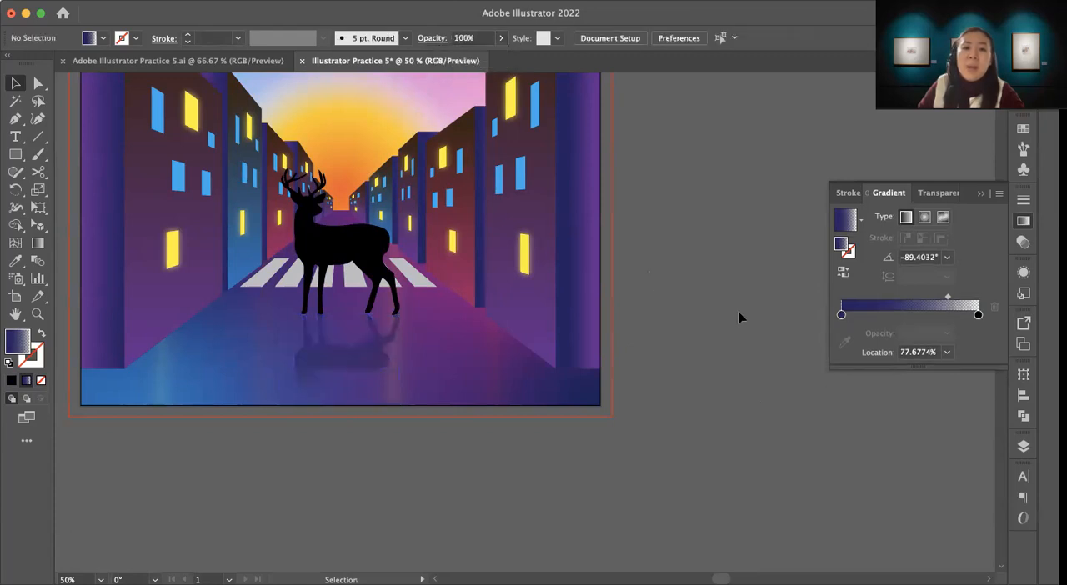
left_click(341, 372)
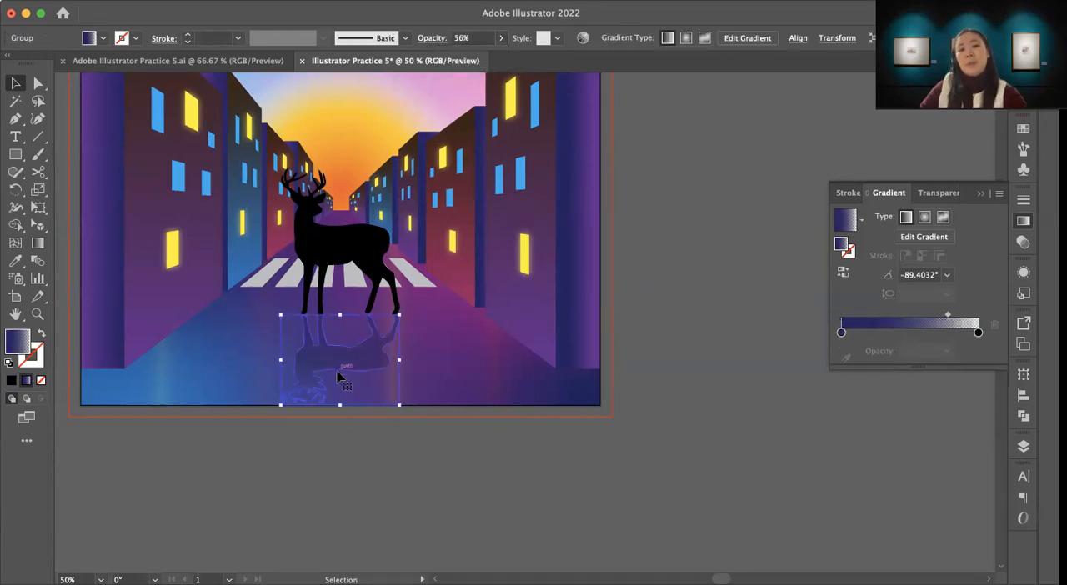
left_click(691, 431)
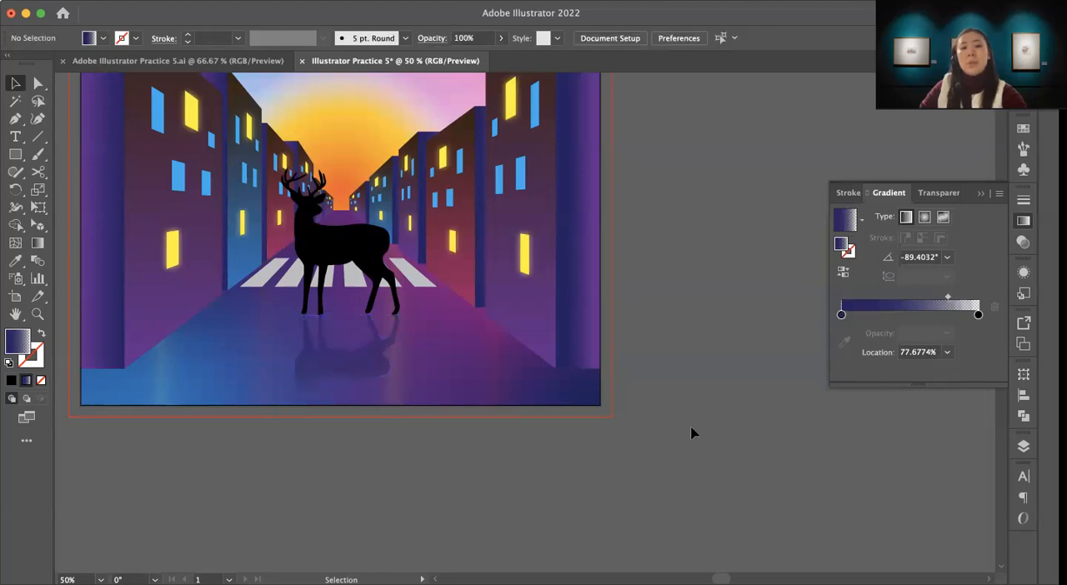
Step: Apply a points-based freeform gradient to the standing deer silhouette
scroll(483, 302, "left", 5)
scroll(484, 302, "up", 2)
scroll(682, 400, "right", 2)
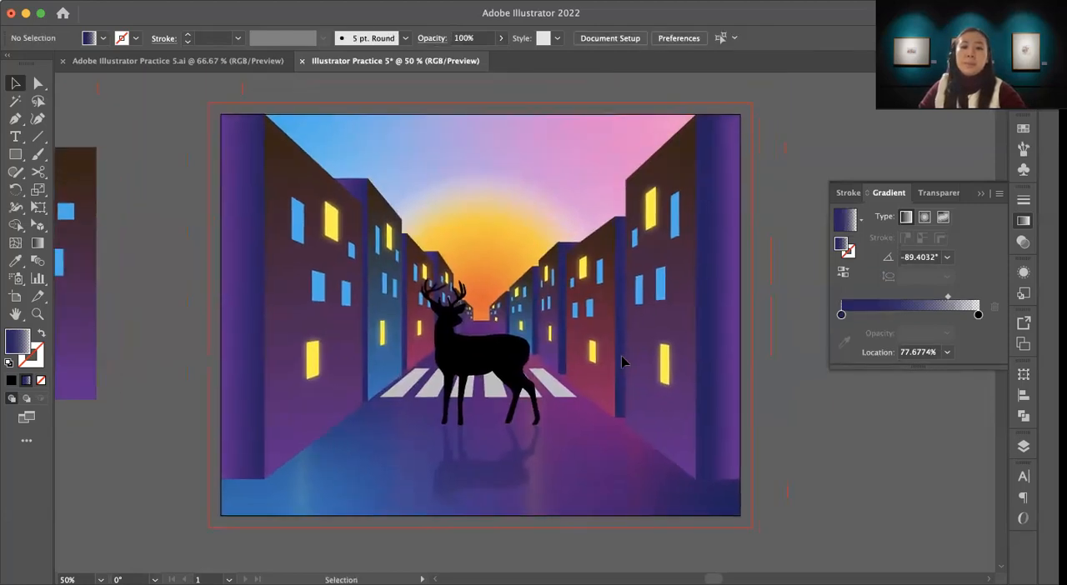
left_click(500, 359)
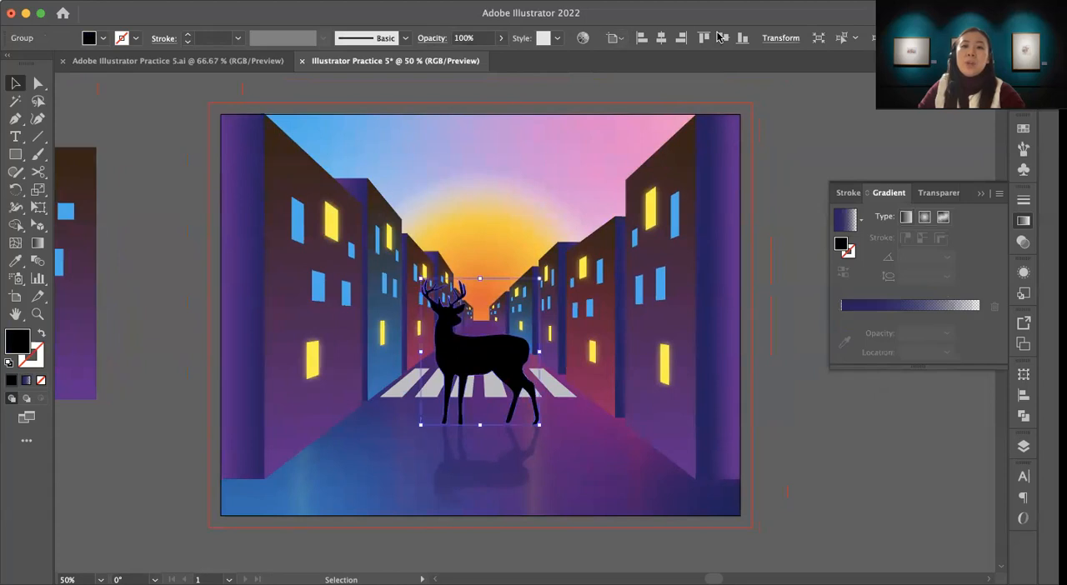
left_click(38, 243)
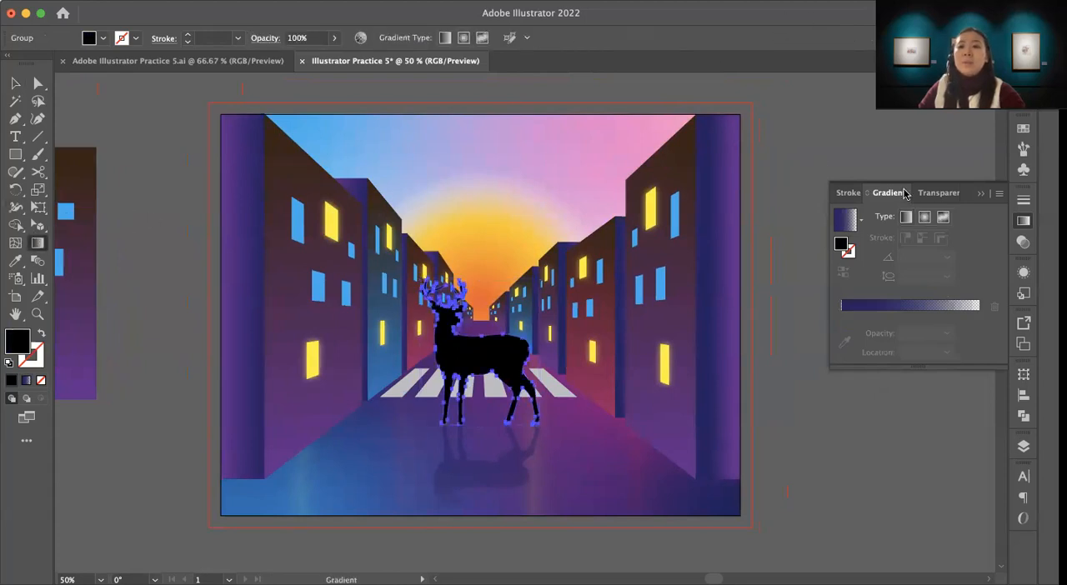
left_click(943, 218)
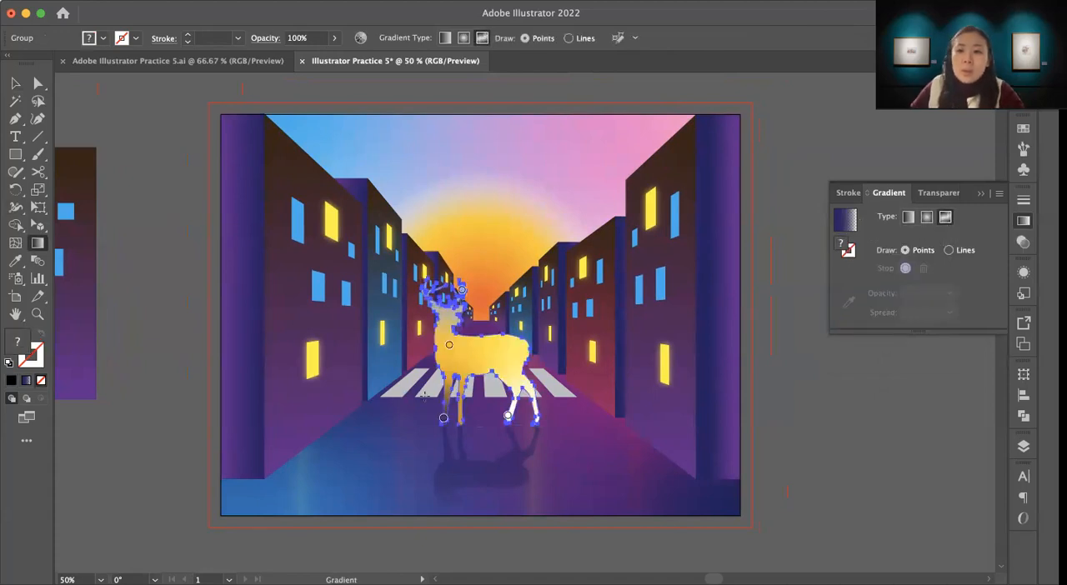
Step: Set the freeform point by the antlers to dark navy blue and move it to the back of the deer's head
double_click(461, 291)
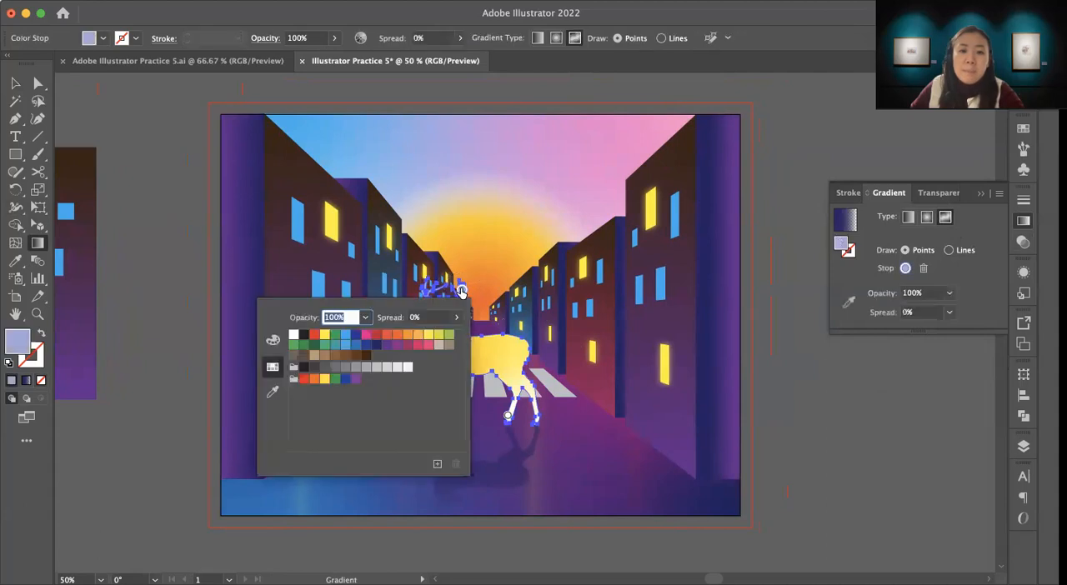
left_click(376, 345)
key("Escape")
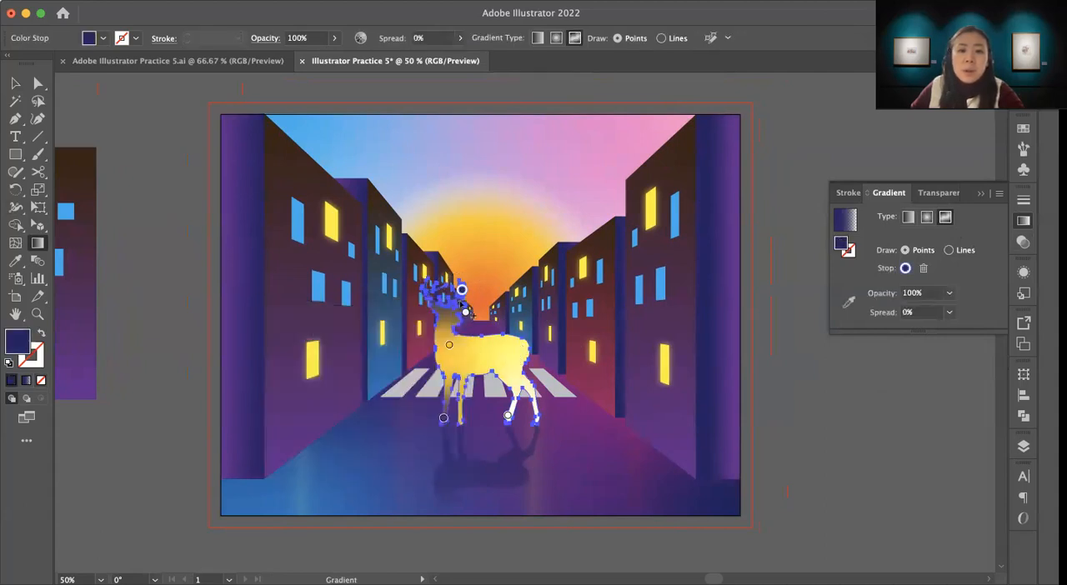
left_click_drag(462, 290, 435, 307)
Step: Replace the deer's yellow gradient point with a pink point at the base of its neck
left_click(448, 345)
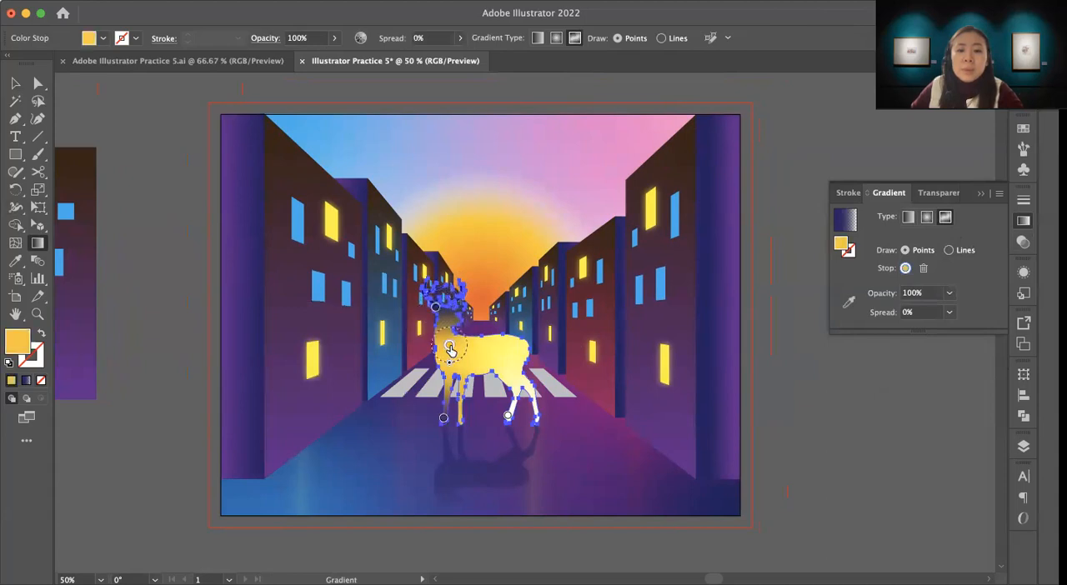
double_click(449, 347)
left_click(354, 389)
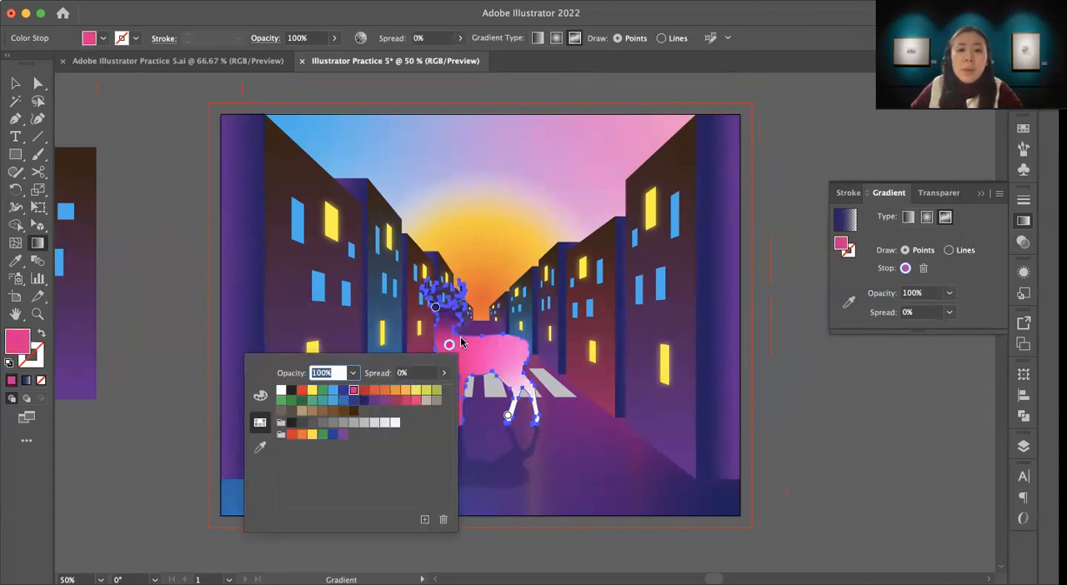
left_click(450, 346)
left_click_drag(449, 345, 457, 329)
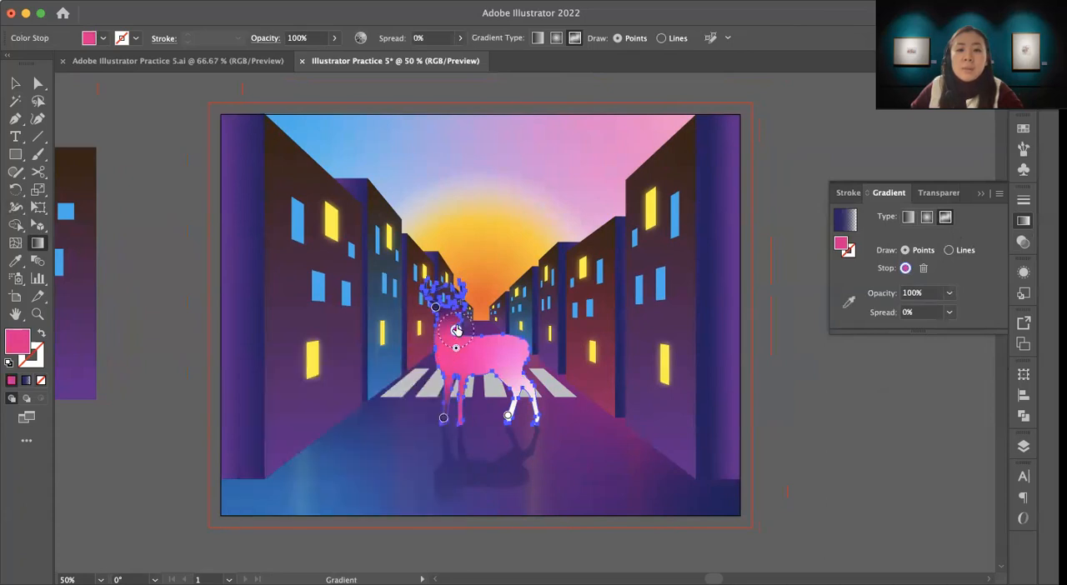
key("Delete")
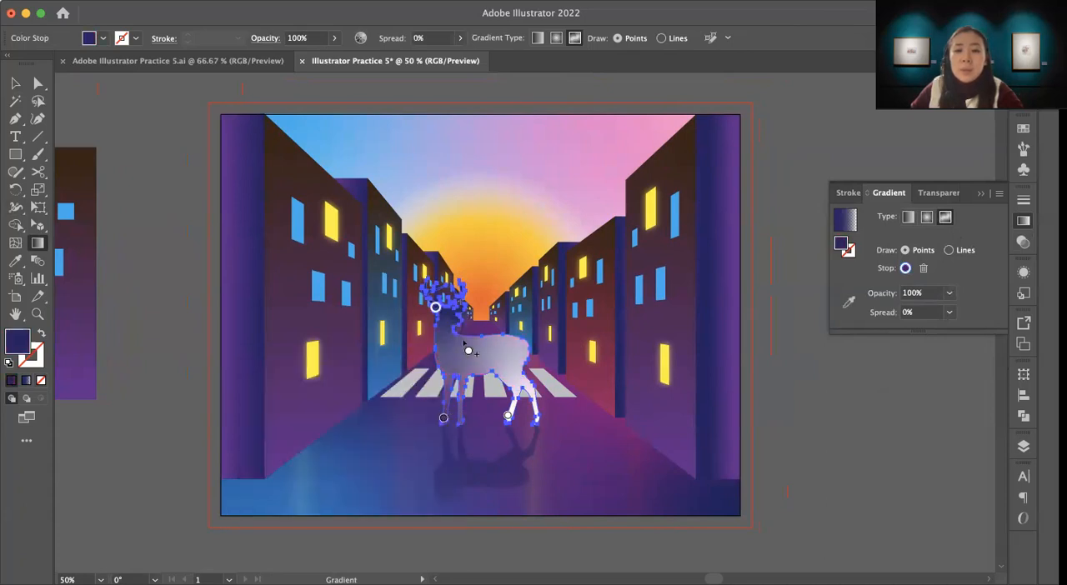
left_click(454, 330)
left_click_drag(455, 333, 457, 339)
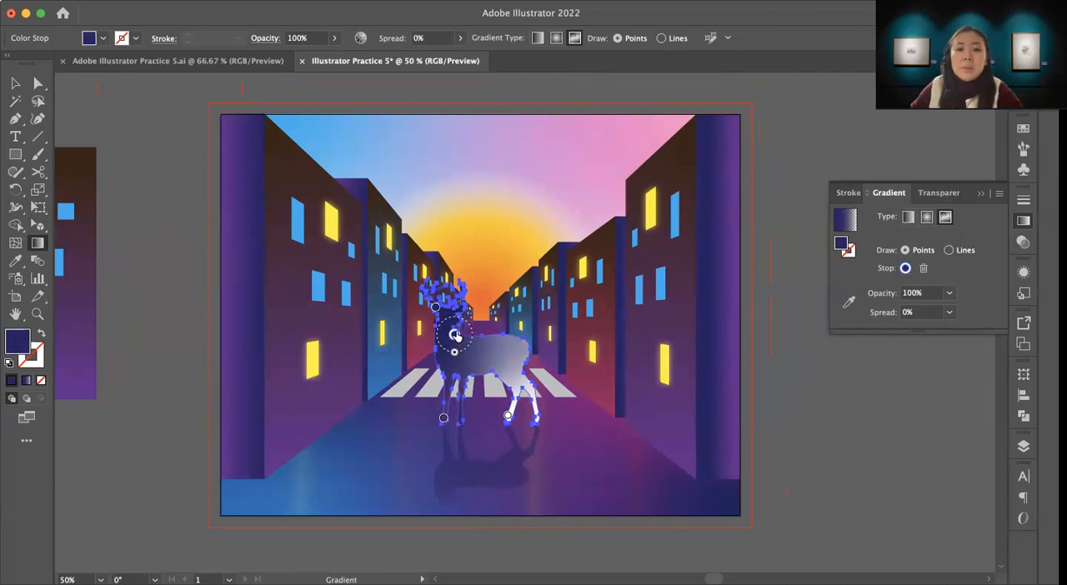
double_click(455, 336)
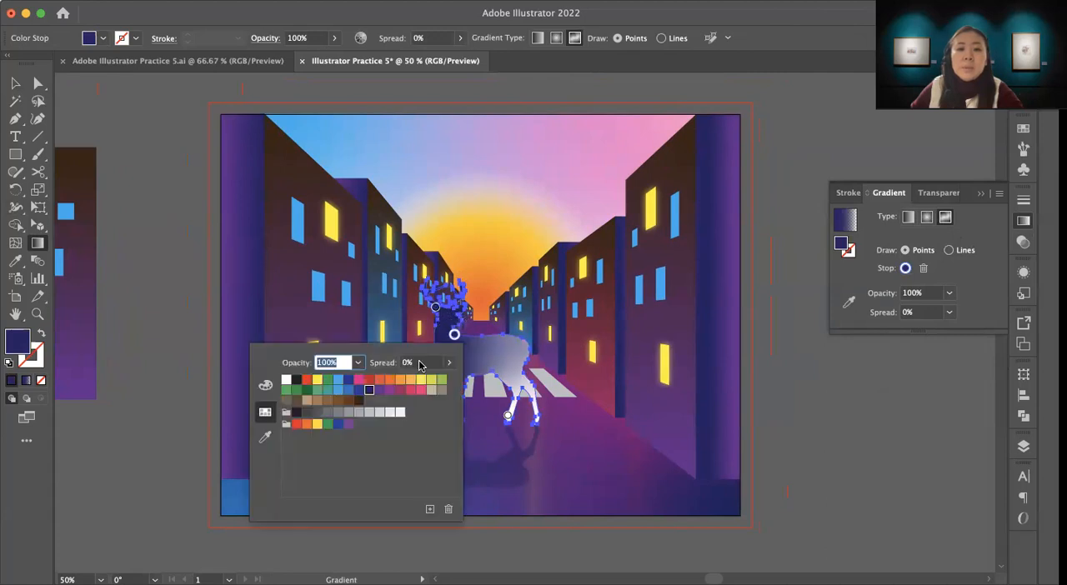
left_click(510, 371)
Step: Set the front hoof's gradient point to dark navy blue and move it up to the top of the front legs
double_click(442, 420)
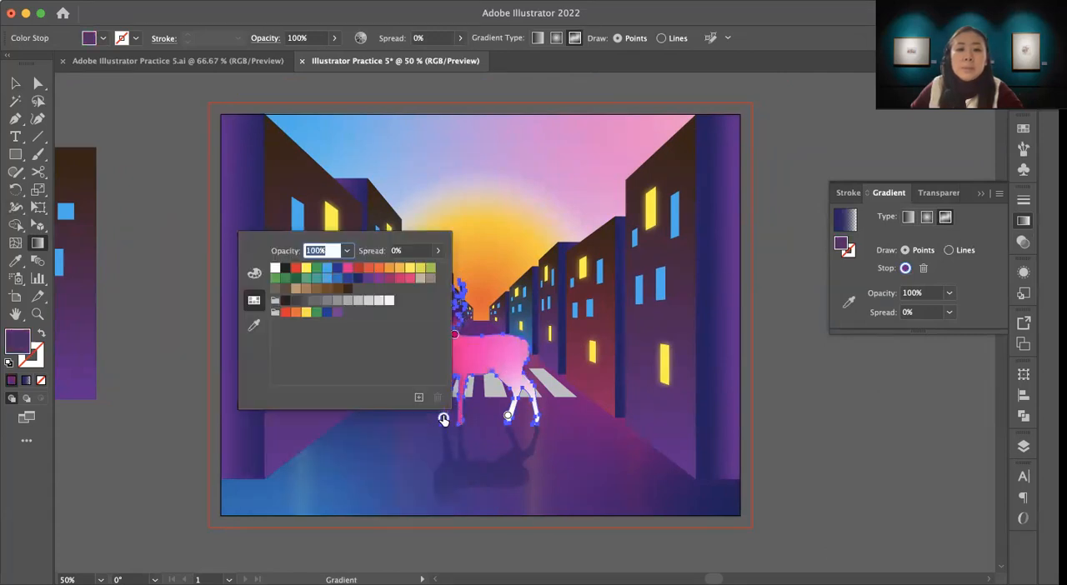
left_click(357, 278)
left_click(476, 412)
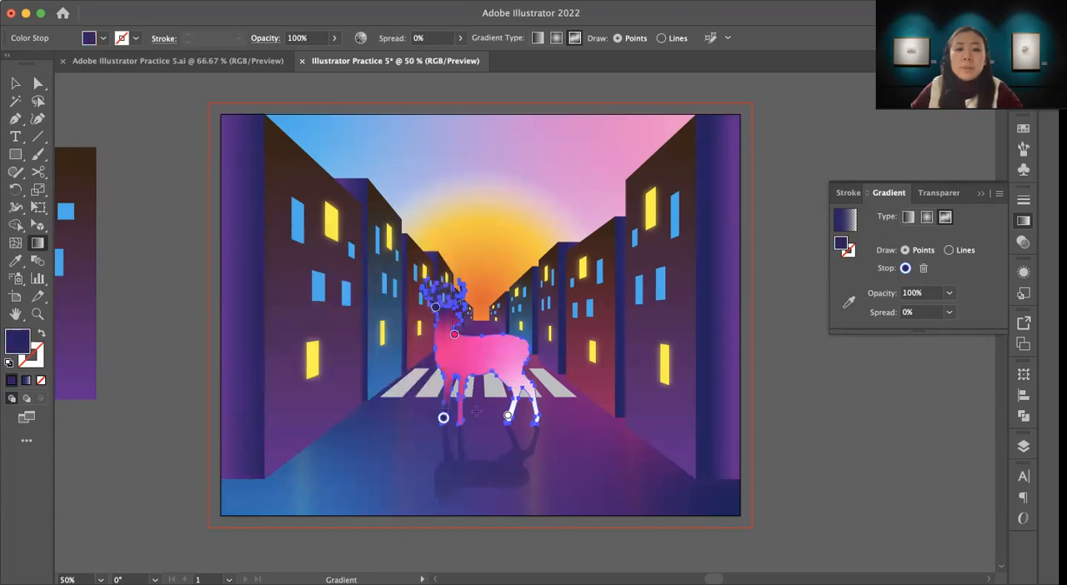
left_click_drag(445, 420, 452, 379)
Step: Set the white hind-leg gradient point to dark navy blue and move it up onto the deer's hindquarters
left_click(507, 415)
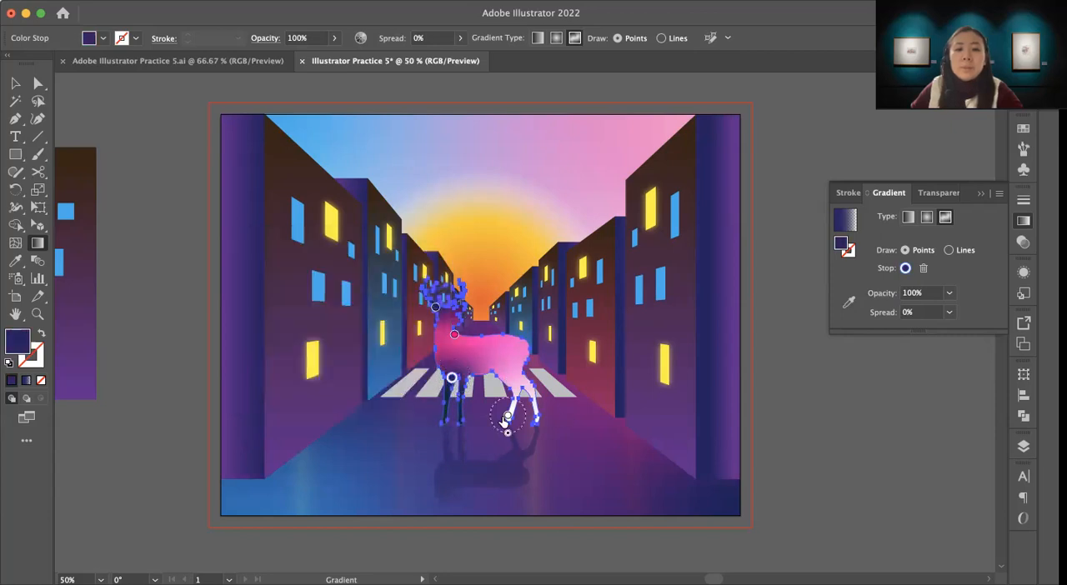
double_click(507, 417)
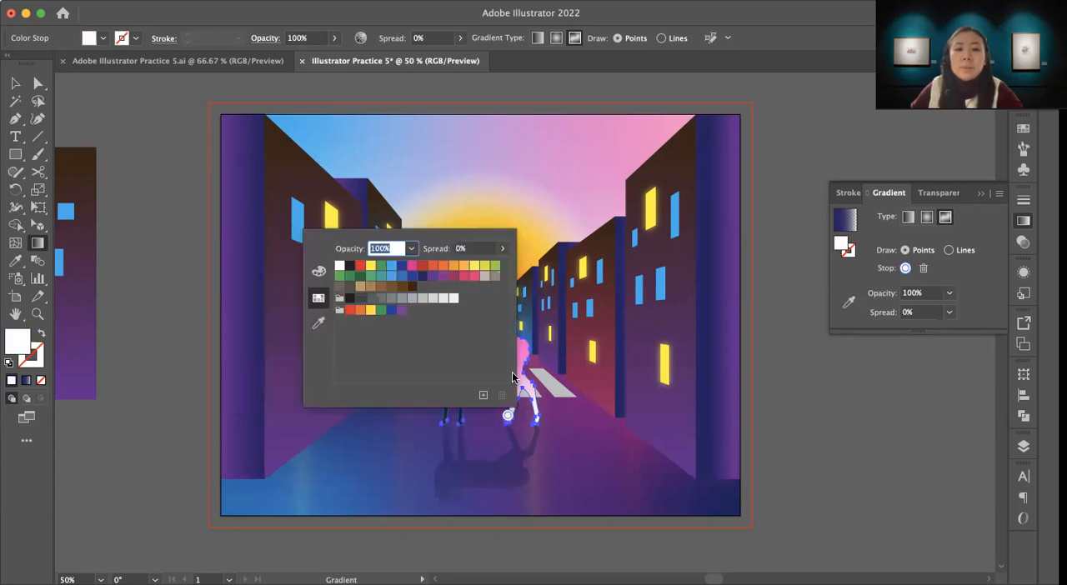
left_click(424, 275)
left_click(518, 384)
left_click_drag(508, 415, 508, 360)
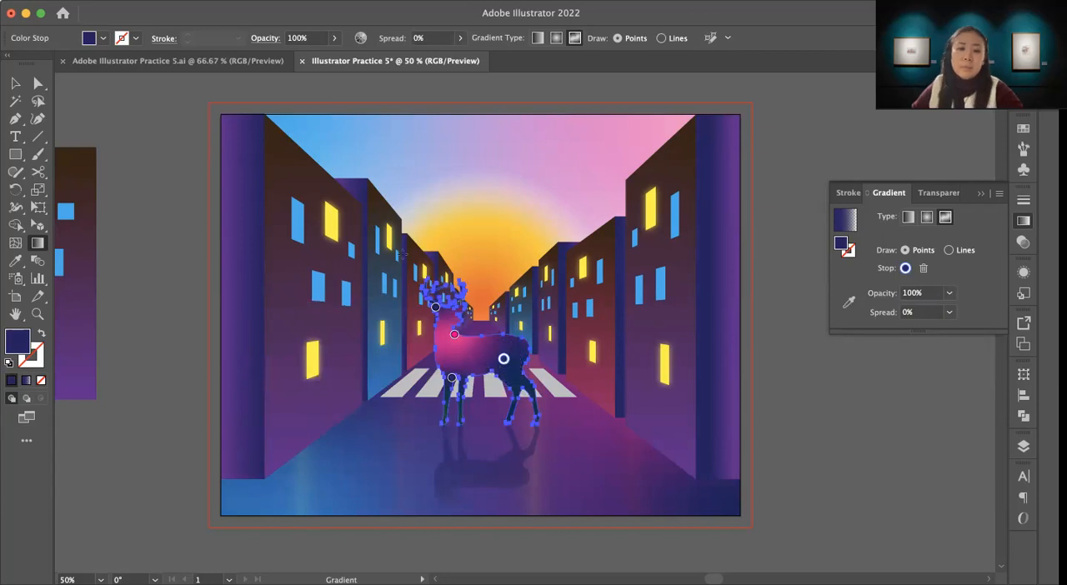
Step: Raise the front-leg gradient point slightly into the lower chest and deselect the deer
left_click(451, 376)
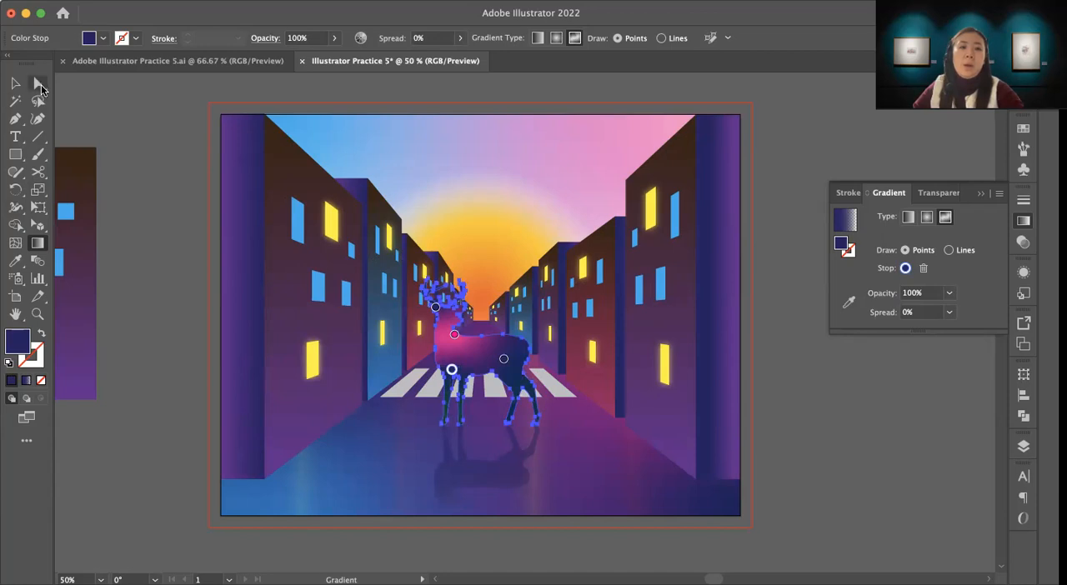
left_click(15, 83)
left_click(157, 192)
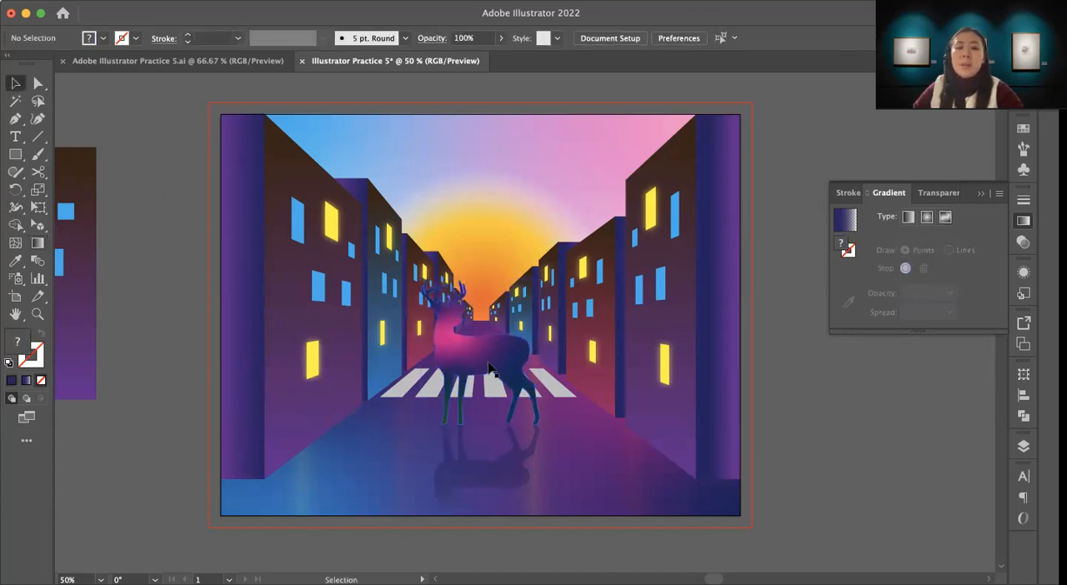
Step: Apply a yellow Outer Glow to the deer with Screen mode, 75% opacity and a 0.0694 in blur
left_click(424, 345)
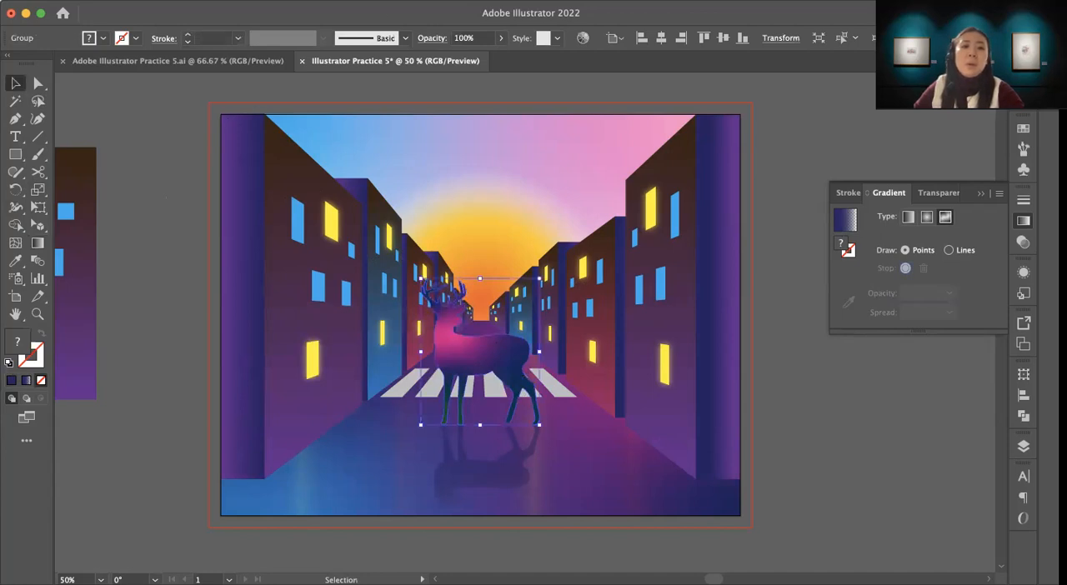
left_click(293, 0)
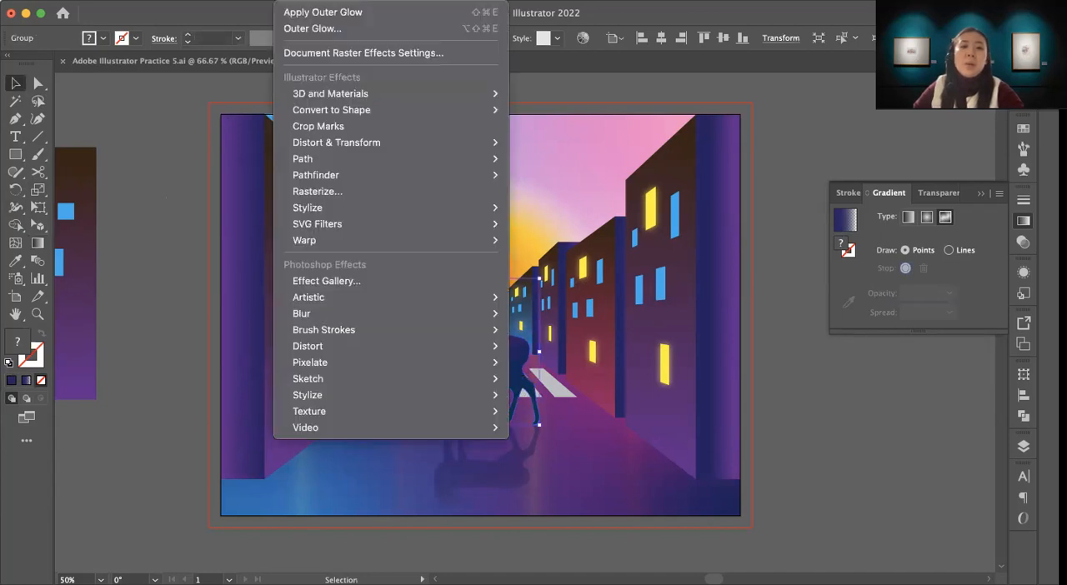
mouse_move(314, 203)
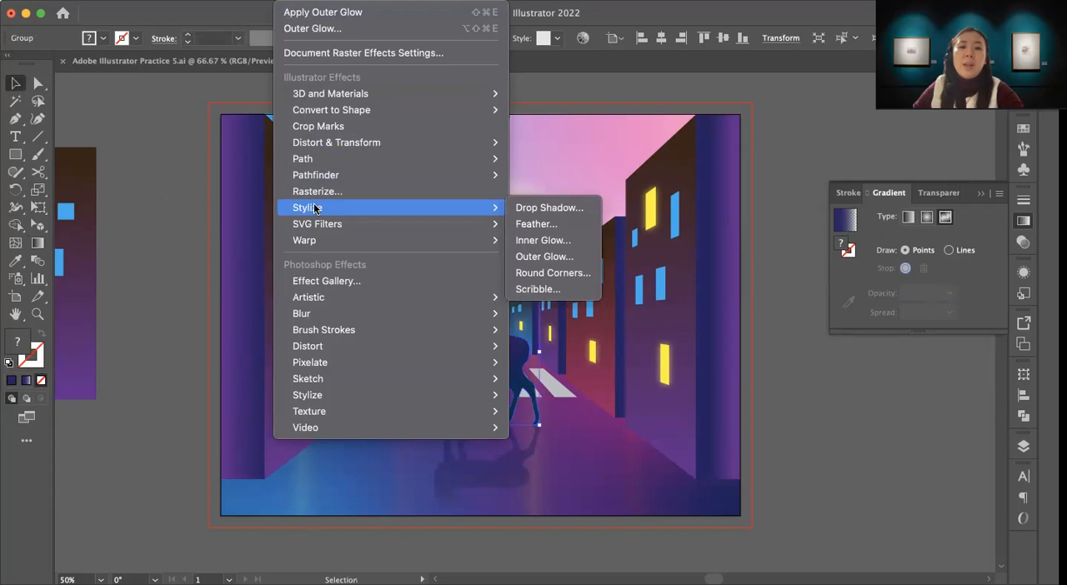
left_click(536, 258)
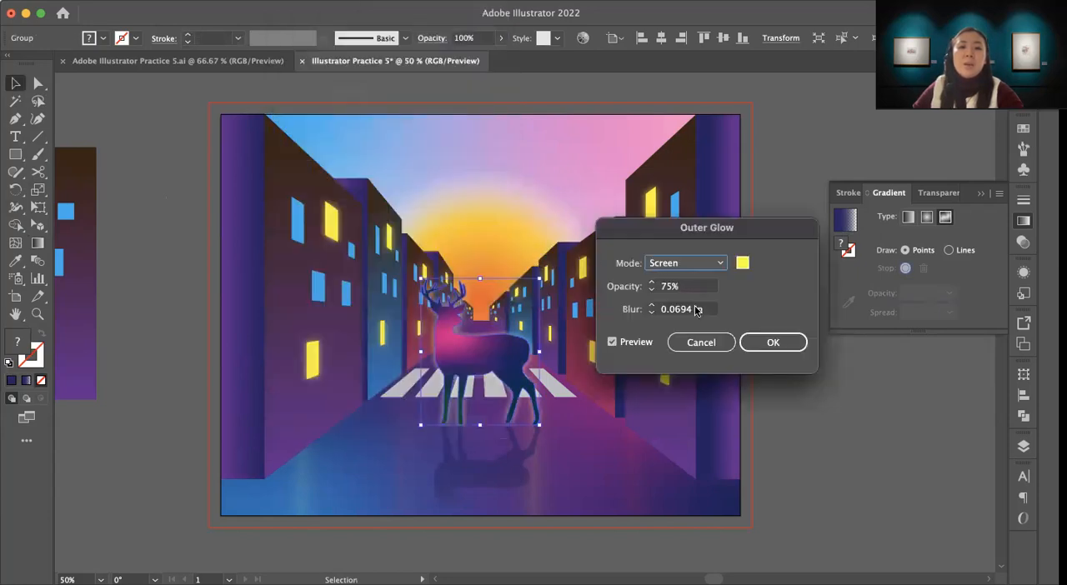
left_click(772, 343)
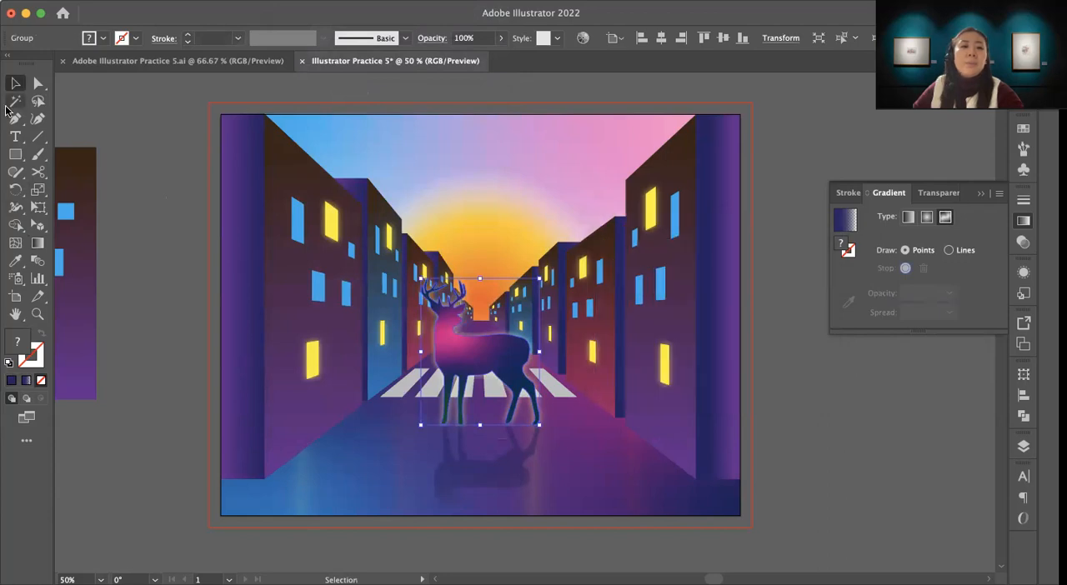
left_click(784, 442)
key("z")
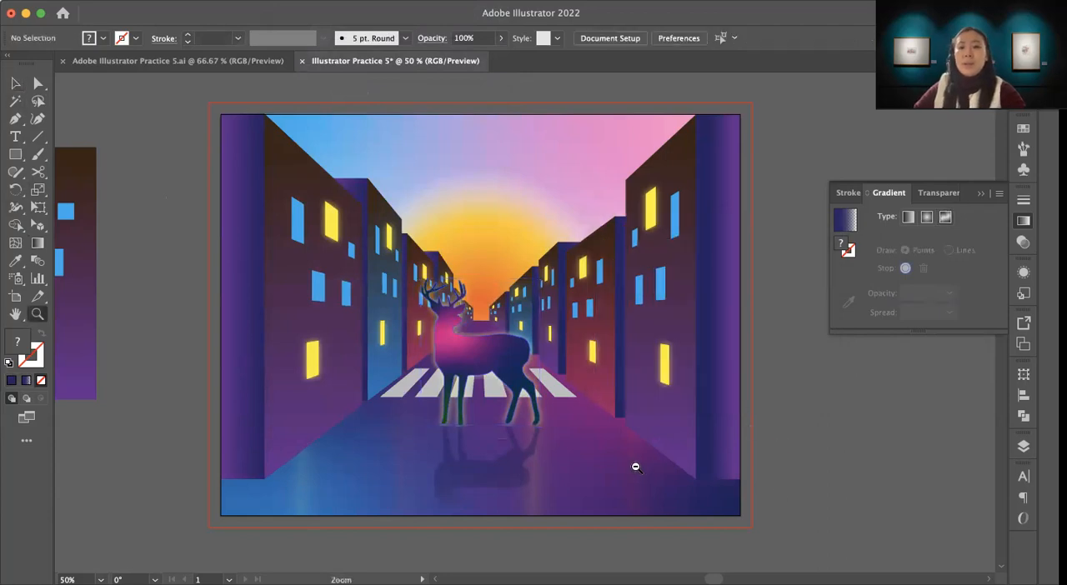
left_click(638, 467, "alt")
left_click_drag(509, 310, 604, 406)
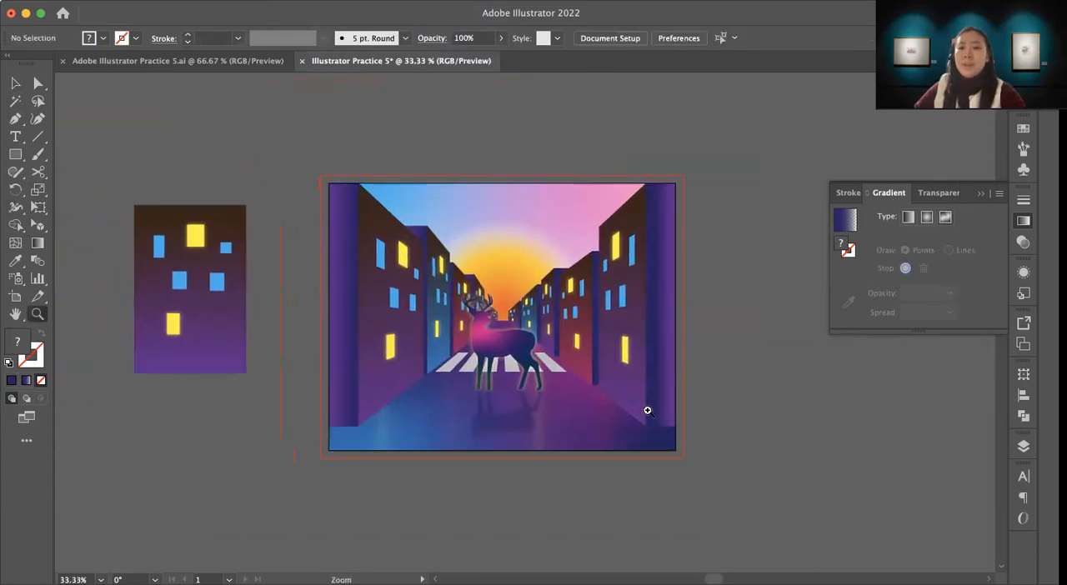